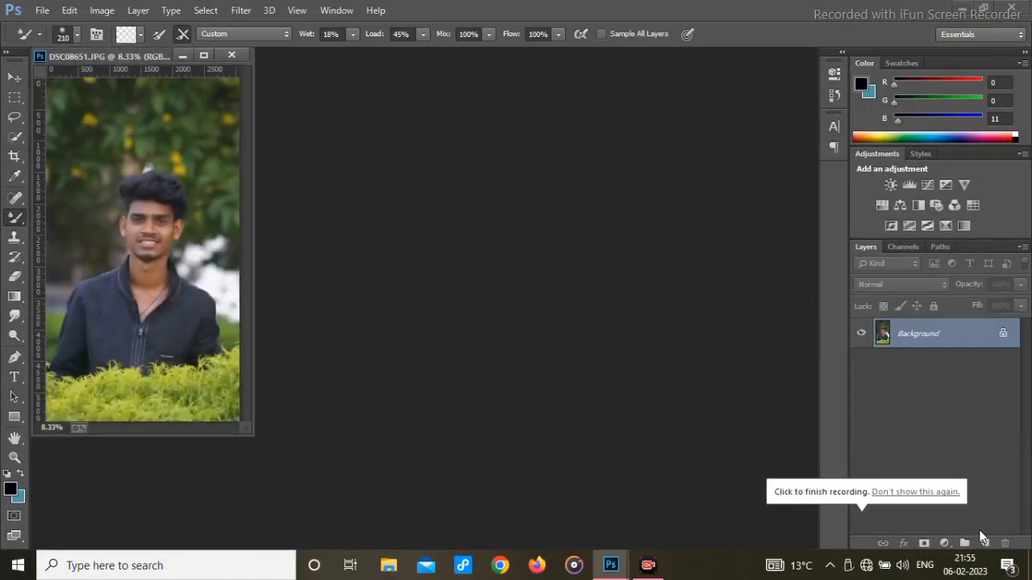
Dock the floating photo window into the workspace and duplicate the Background layer
{"action": "left_click_drag", "start_coordinate": [135, 57], "coordinate": [347, 53]}
{"action": "scroll", "coordinate": [426, 280], "scroll_direction": "up", "scroll_amount": 5}
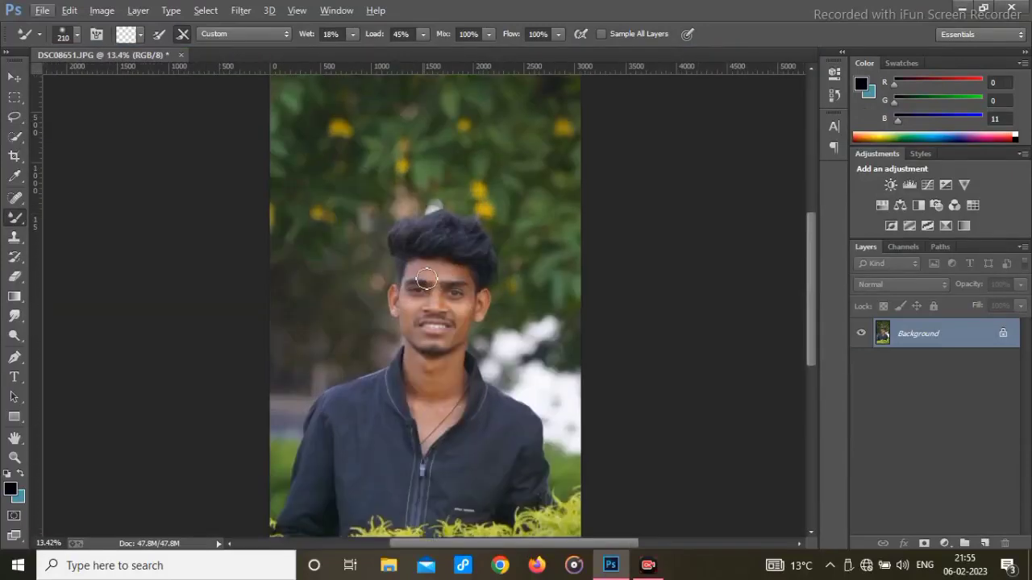
{"action": "scroll", "coordinate": [431, 333], "scroll_direction": "up", "scroll_amount": 2}
{"action": "scroll", "coordinate": [431, 333], "scroll_direction": "down", "scroll_amount": 2}
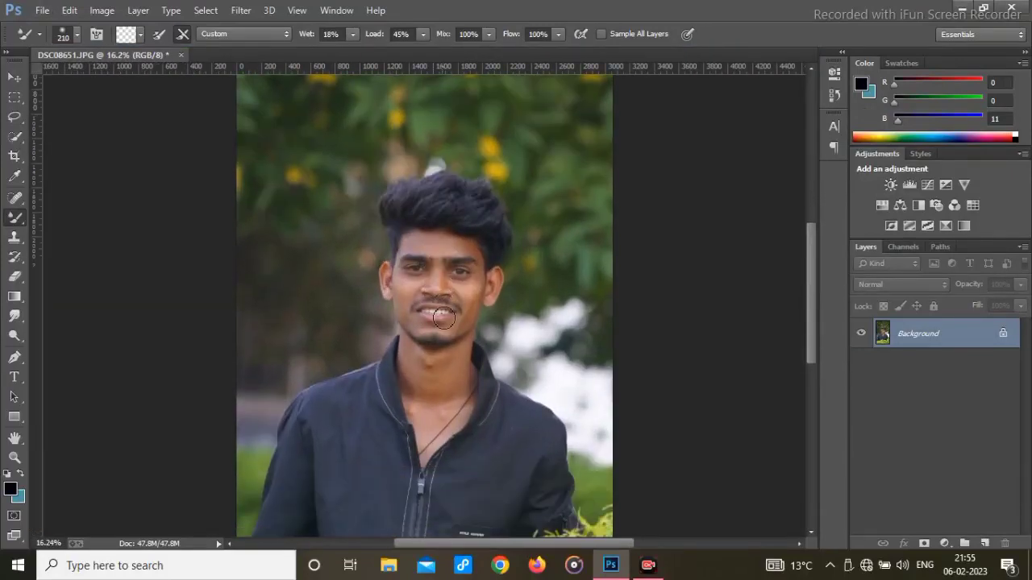
{"action": "scroll", "coordinate": [463, 233], "scroll_direction": "up", "scroll_amount": 5}
{"action": "scroll", "coordinate": [472, 234], "scroll_direction": "up", "scroll_amount": 3}
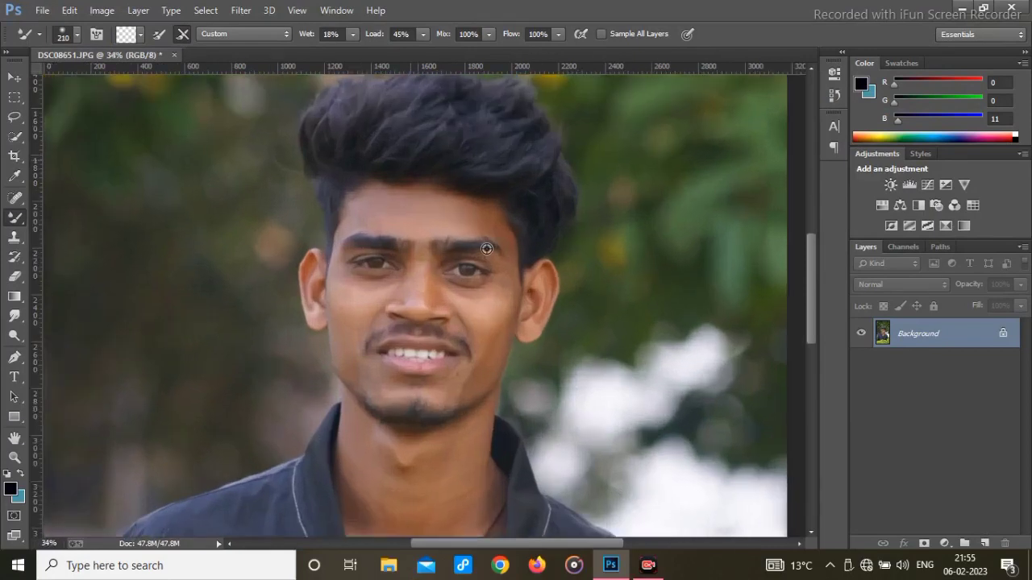
{"action": "key", "text": "ctrl+j"}
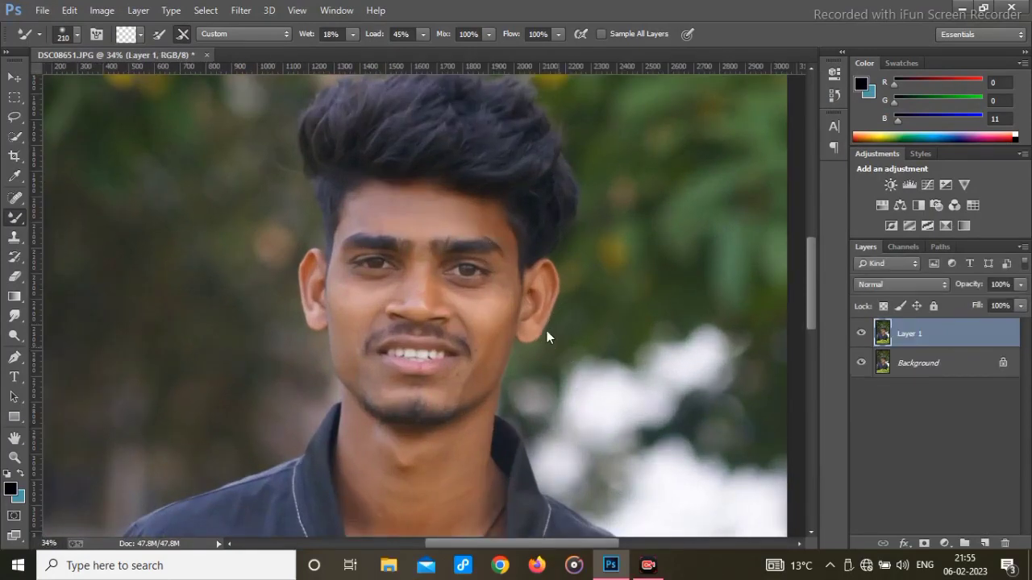
Start the Camera Raw Filter on the duplicate layer and set Temperature to +6, Contrast to +11 and Highlights to -6
{"action": "left_click", "coordinate": [240, 10]}
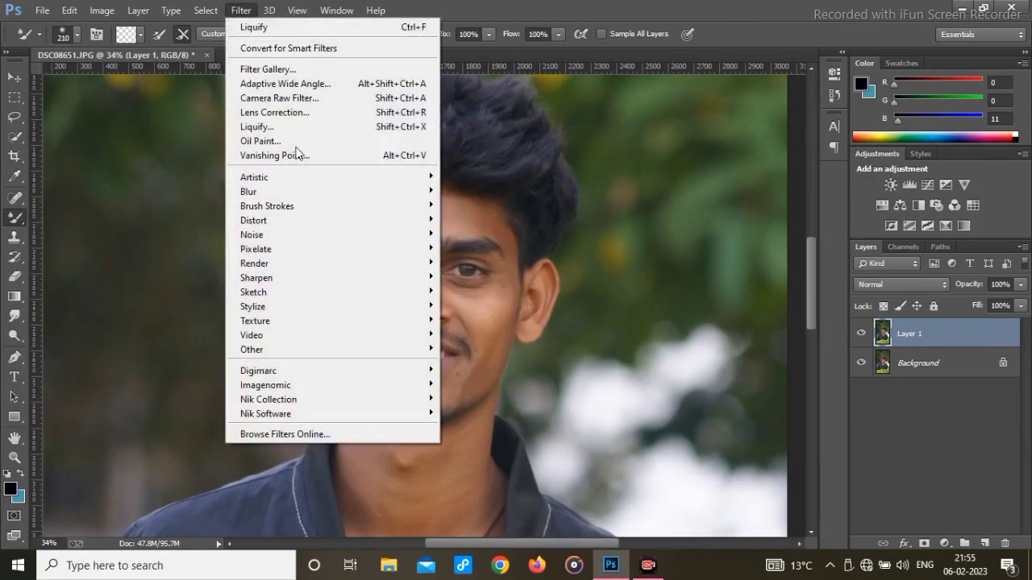
{"action": "left_click", "coordinate": [284, 97]}
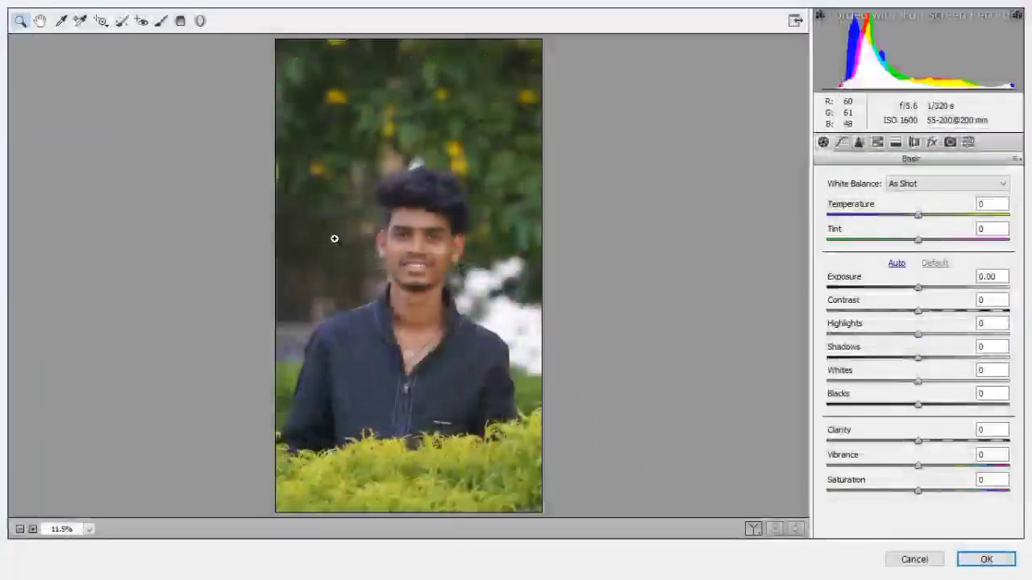
{"action": "left_click_drag", "start_coordinate": [920, 222], "coordinate": [926, 224]}
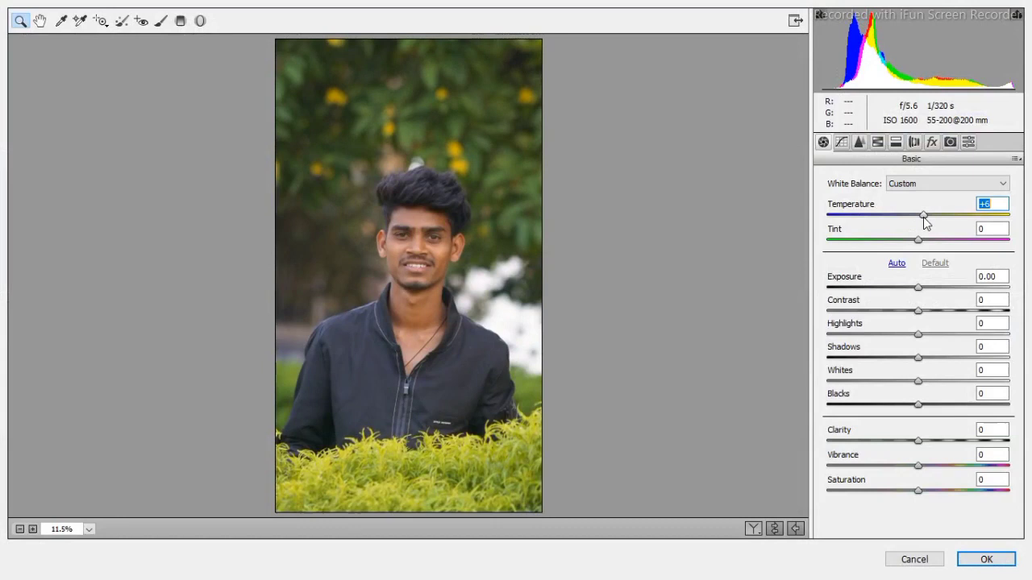
{"action": "left_click_drag", "start_coordinate": [922, 317], "coordinate": [915, 345]}
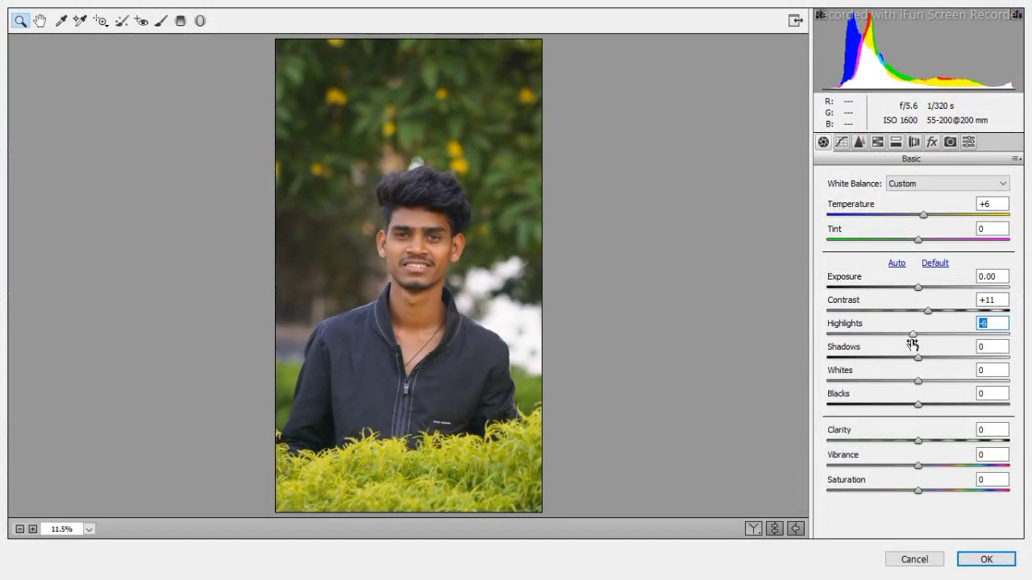
Set Shadows to +42, Whites to +36 and Blacks to -23, fine-tune Clarity and Vibrance, and apply the filter
{"action": "left_click_drag", "start_coordinate": [919, 384], "coordinate": [962, 370]}
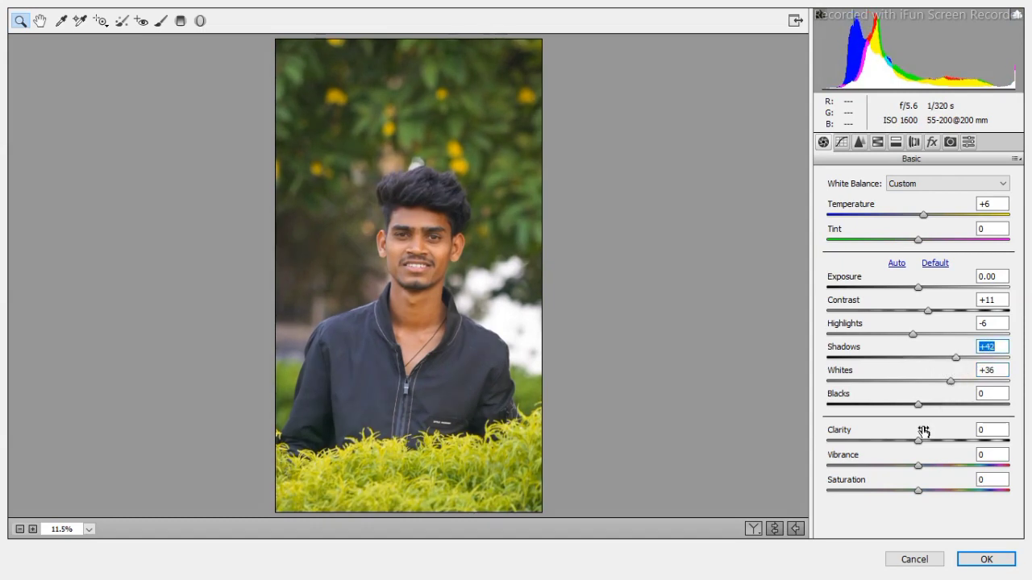
{"action": "left_click_drag", "start_coordinate": [917, 407], "coordinate": [897, 406]}
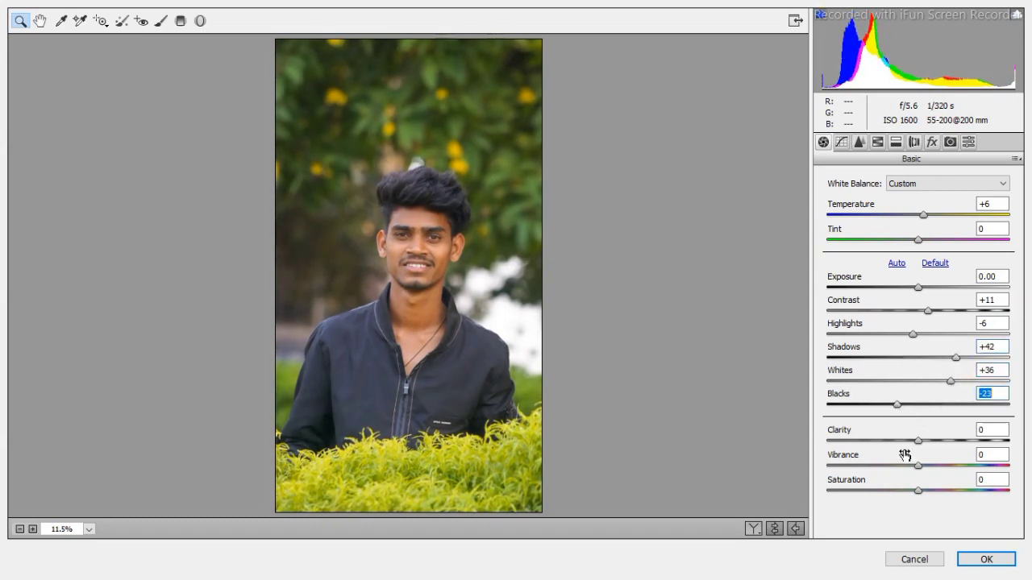
{"action": "mouse_move", "coordinate": [922, 448]}
{"action": "left_mouse_down"}
{"action": "mouse_move", "coordinate": [943, 449]}
{"action": "mouse_move", "coordinate": [926, 467]}
{"action": "left_mouse_up"}
{"action": "left_click", "coordinate": [978, 558]}
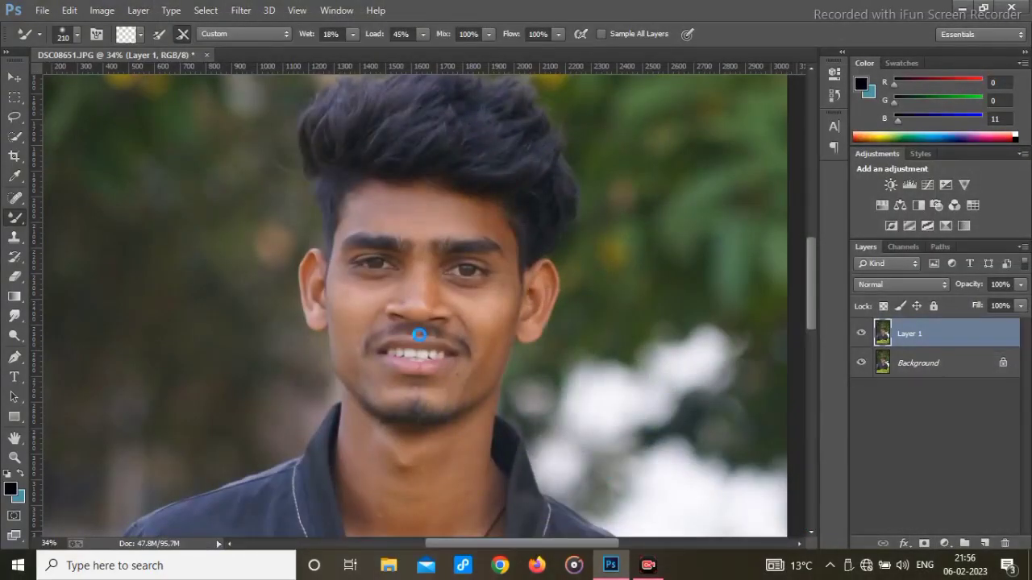
Flatten the color-corrected image and duplicate the resulting Background layer
{"action": "right_click", "coordinate": [419, 335]}
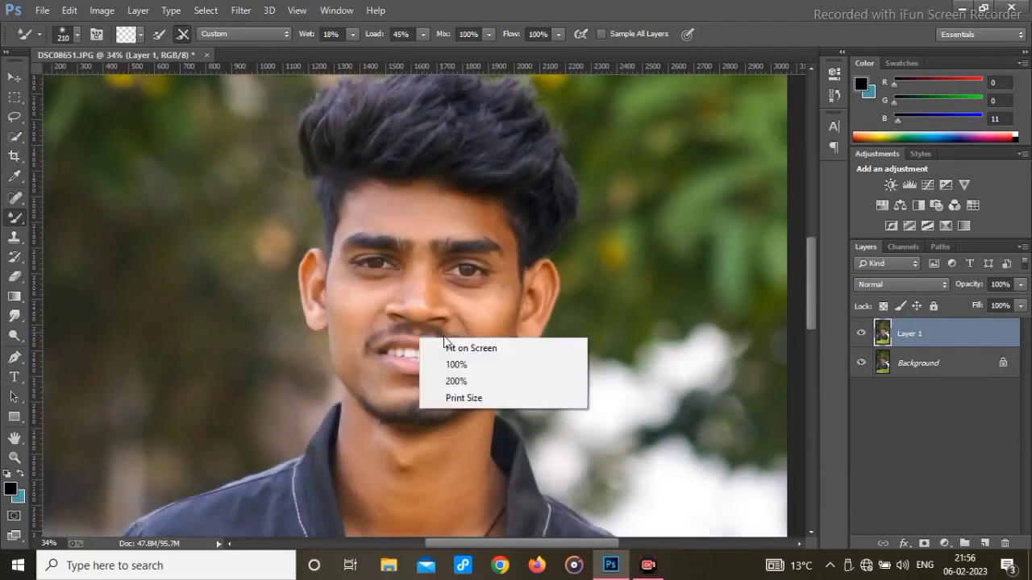
{"action": "left_click", "coordinate": [449, 347]}
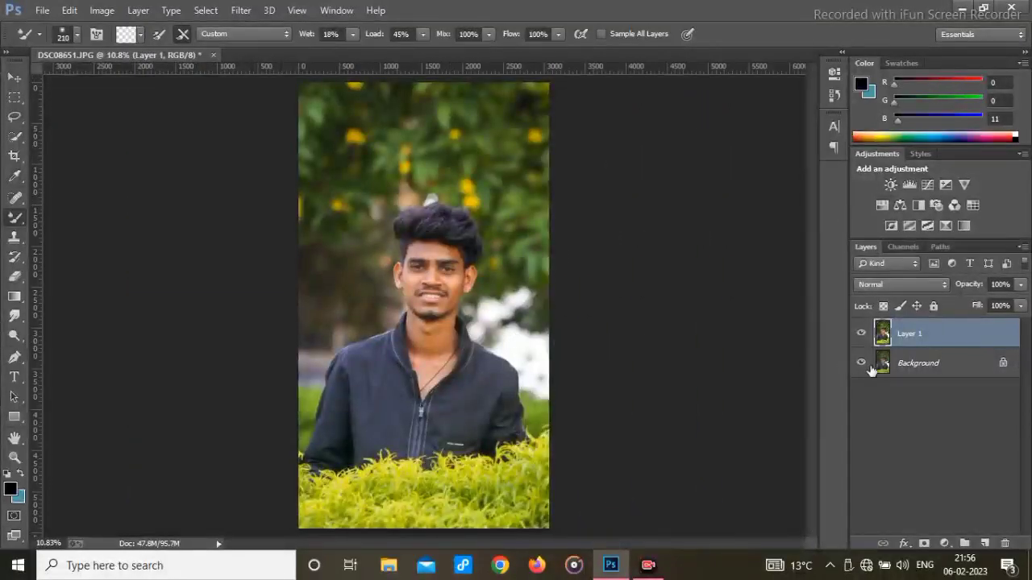
{"action": "right_click", "coordinate": [901, 364]}
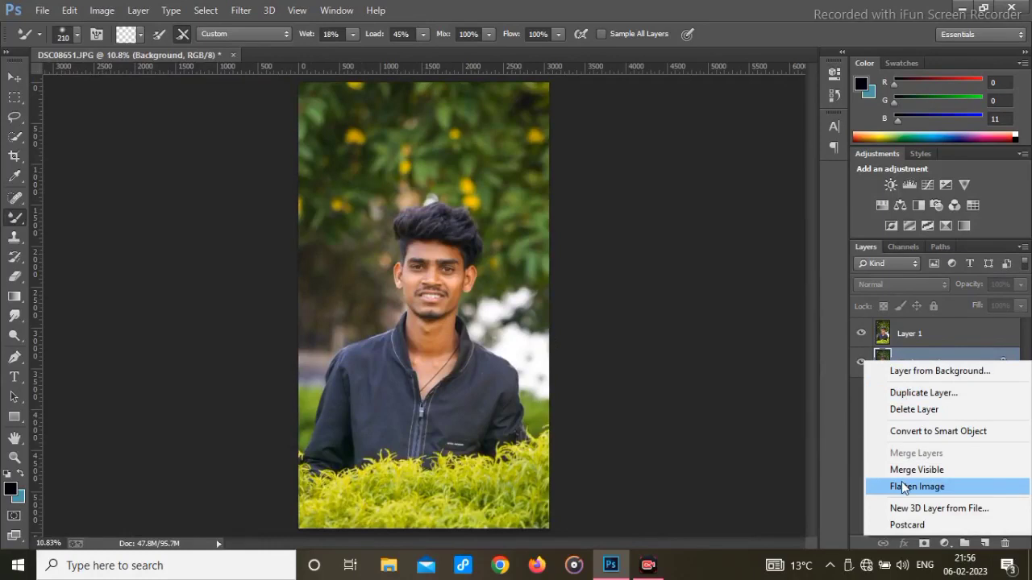
{"action": "left_click", "coordinate": [902, 484]}
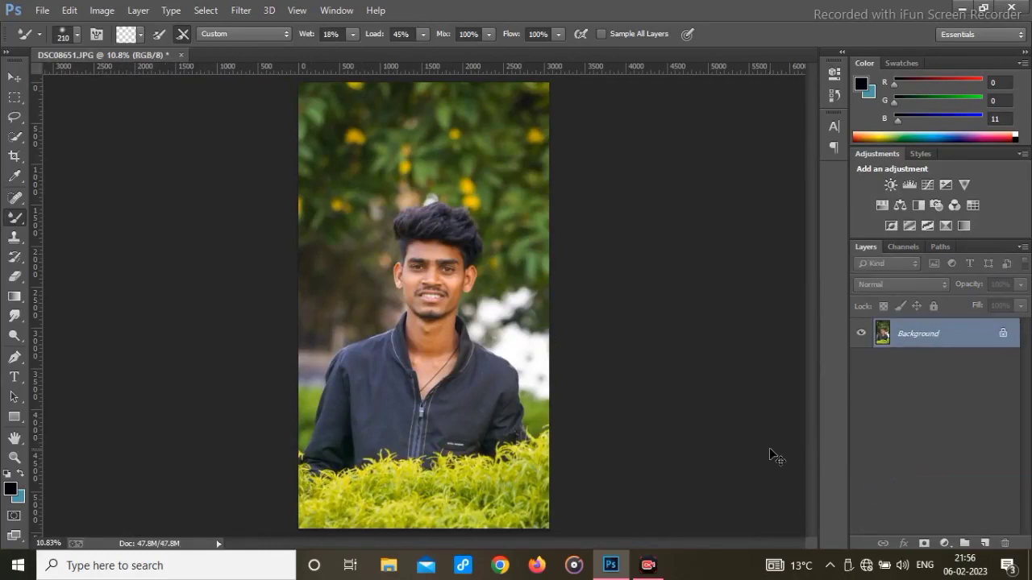
{"action": "key", "text": "ctrl+j"}
Examine the face and hair up close for skin blemishes that need retouching
{"action": "scroll", "coordinate": [441, 285], "scroll_direction": "up", "scroll_amount": 1}
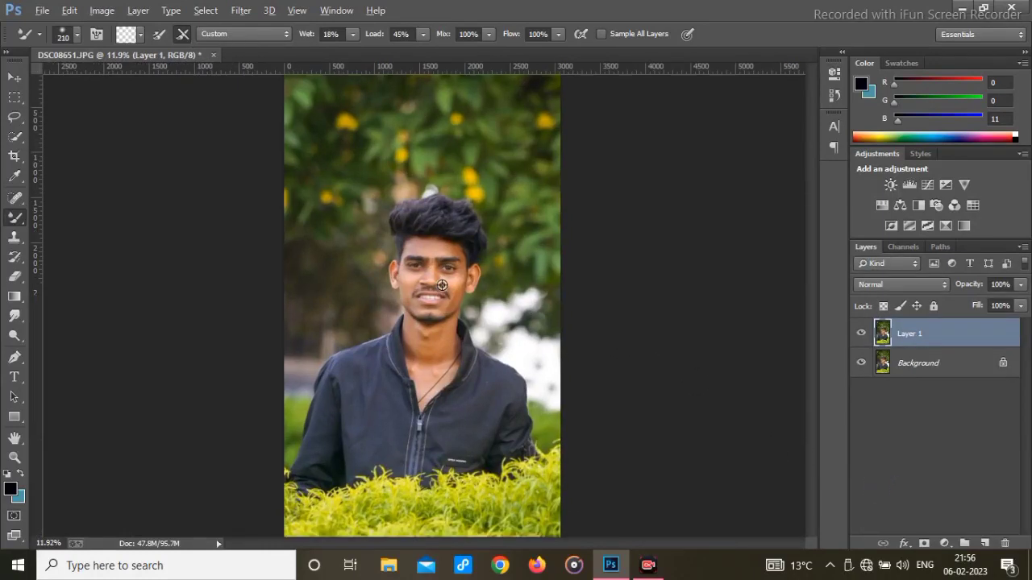
{"action": "scroll", "coordinate": [442, 285], "scroll_direction": "up", "scroll_amount": 5}
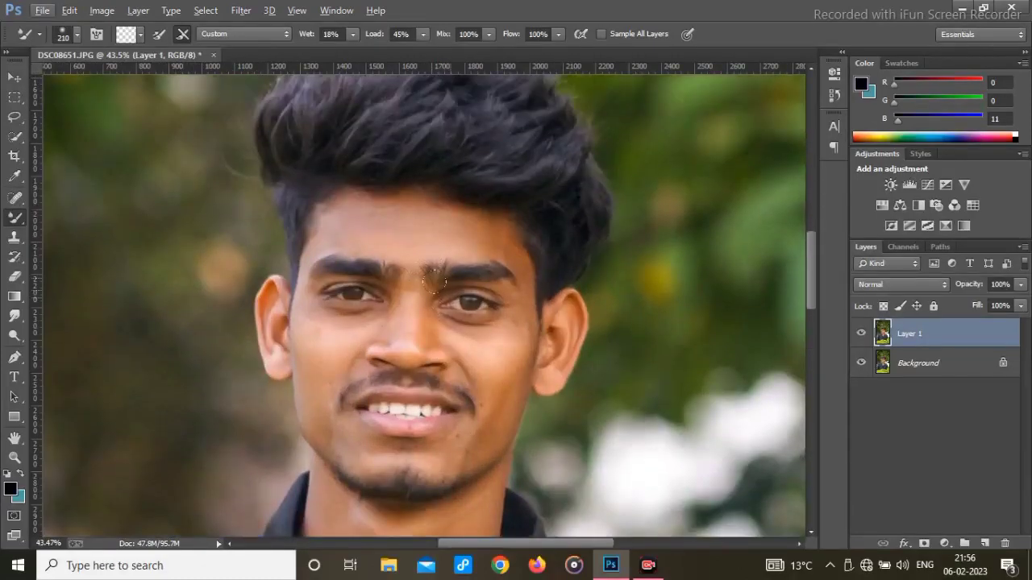
{"action": "scroll", "coordinate": [429, 258], "scroll_direction": "up", "scroll_amount": 1}
{"action": "scroll", "coordinate": [395, 249], "scroll_direction": "up", "scroll_amount": 2}
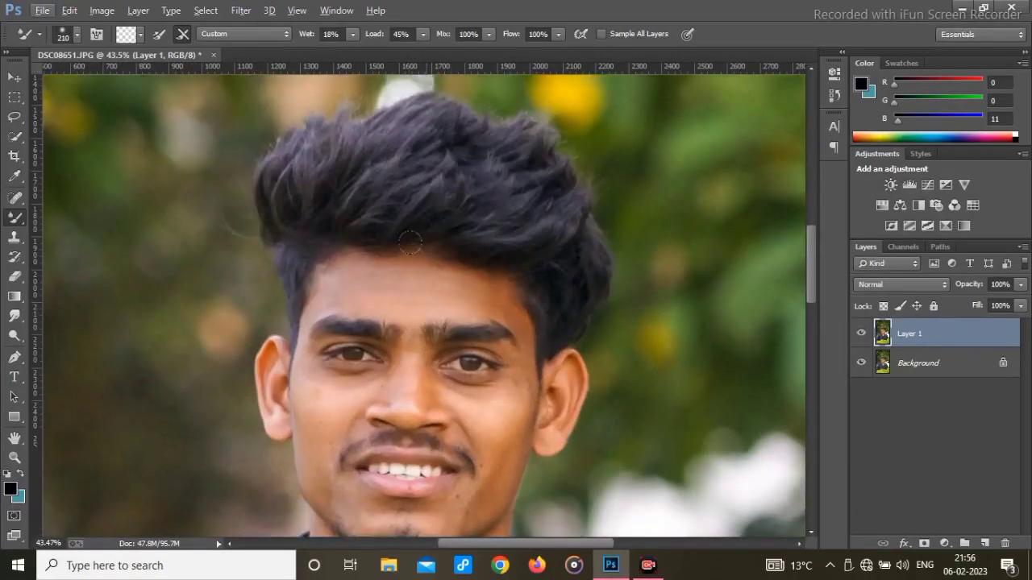
{"action": "scroll", "coordinate": [412, 286], "scroll_direction": "down", "scroll_amount": 1}
{"action": "scroll", "coordinate": [363, 292], "scroll_direction": "up", "scroll_amount": 2}
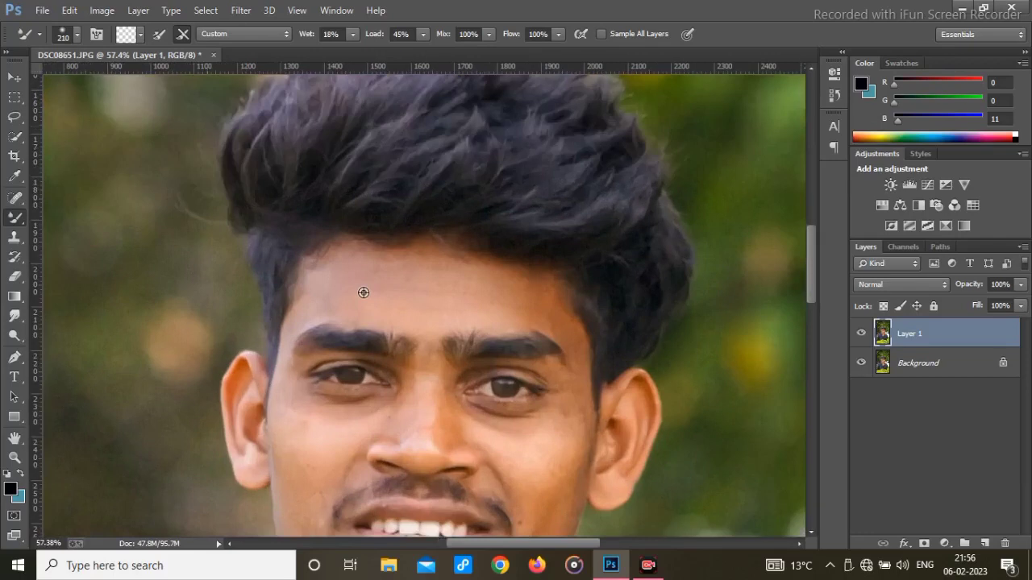
{"action": "scroll", "coordinate": [362, 296], "scroll_direction": "down", "scroll_amount": 1}
{"action": "scroll", "coordinate": [341, 272], "scroll_direction": "down", "scroll_amount": 1}
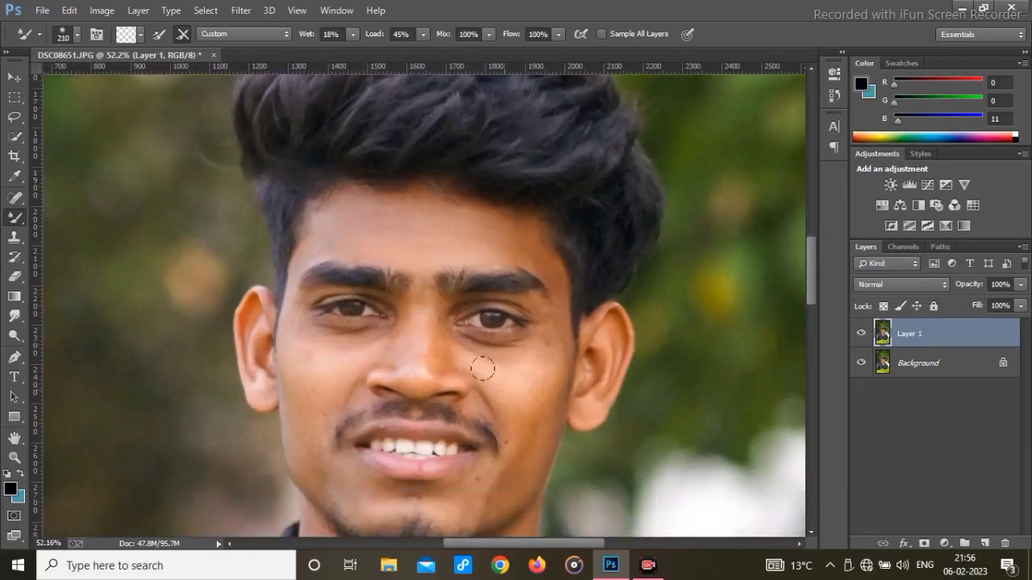
Remove the small blemishes on the cheeks and around the mouth with the content-aware Spot Healing Brush at size 18
{"action": "left_click", "coordinate": [14, 196]}
{"action": "left_click", "coordinate": [61, 201]}
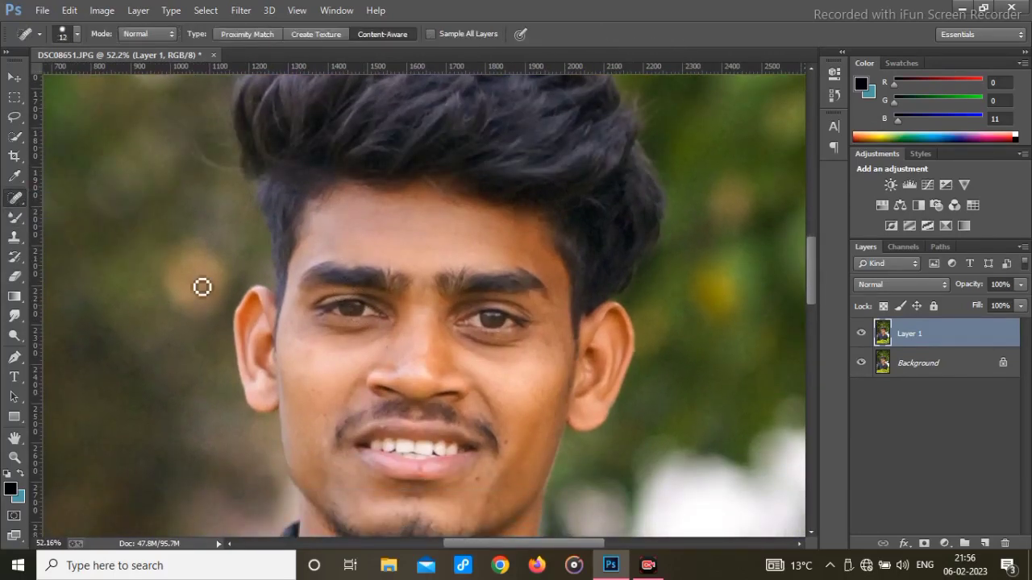
{"action": "scroll", "coordinate": [547, 382], "scroll_direction": "up", "scroll_amount": 4}
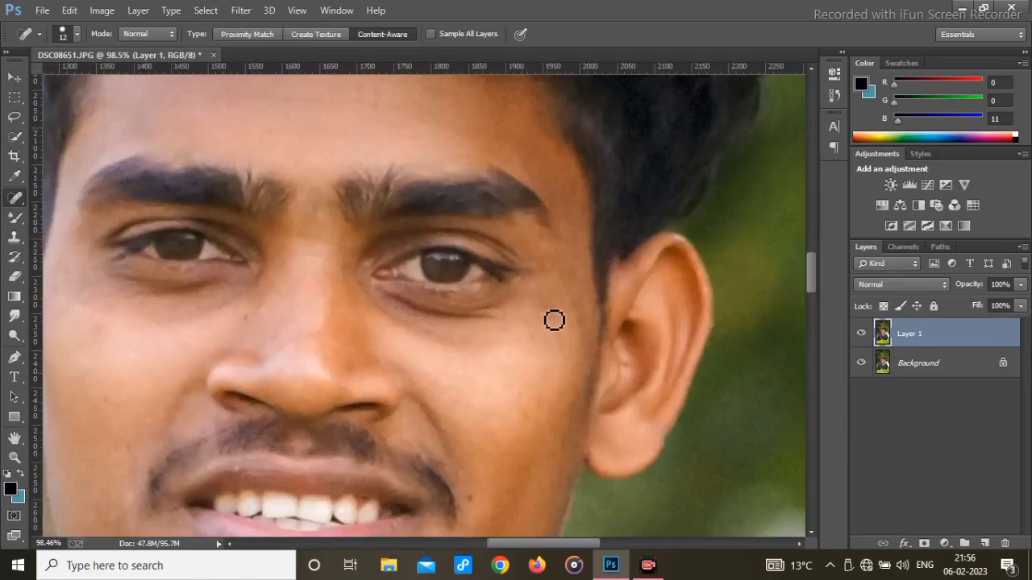
{"action": "mouse_move", "coordinate": [552, 312]}
{"action": "left_mouse_down"}
{"action": "mouse_move", "coordinate": [541, 313]}
{"action": "mouse_move", "coordinate": [552, 345]}
{"action": "left_mouse_up"}
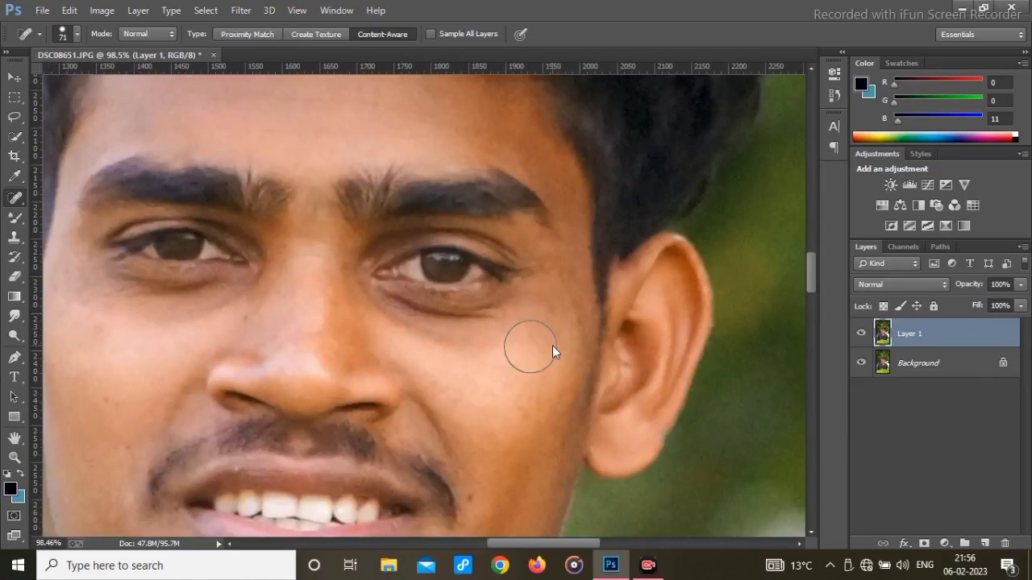
{"action": "scroll", "coordinate": [502, 356], "scroll_direction": "down", "scroll_amount": 1}
{"action": "right_click", "coordinate": [475, 421], "text": "alt"}
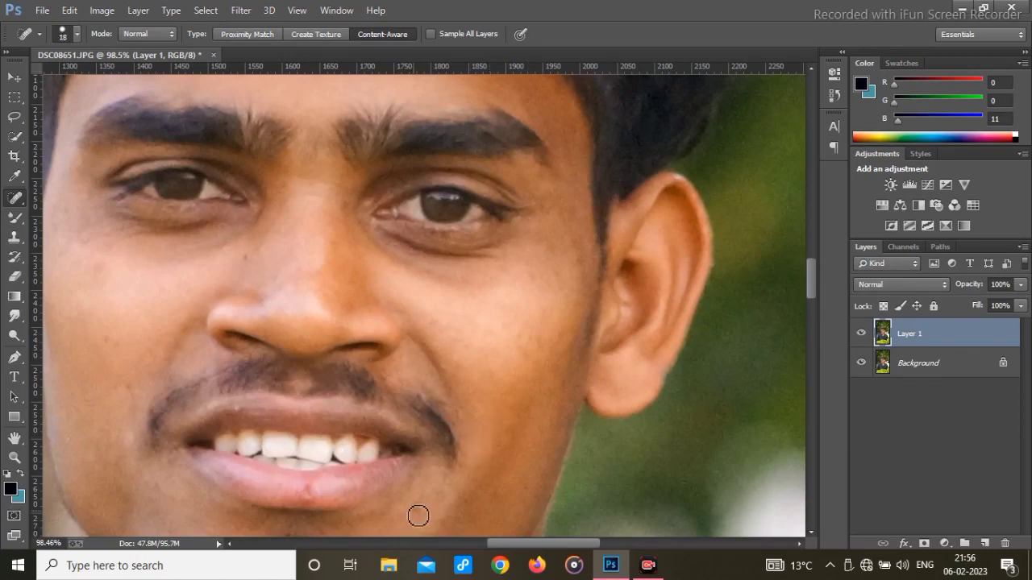
{"action": "scroll", "coordinate": [311, 350], "scroll_direction": "down", "scroll_amount": 2}
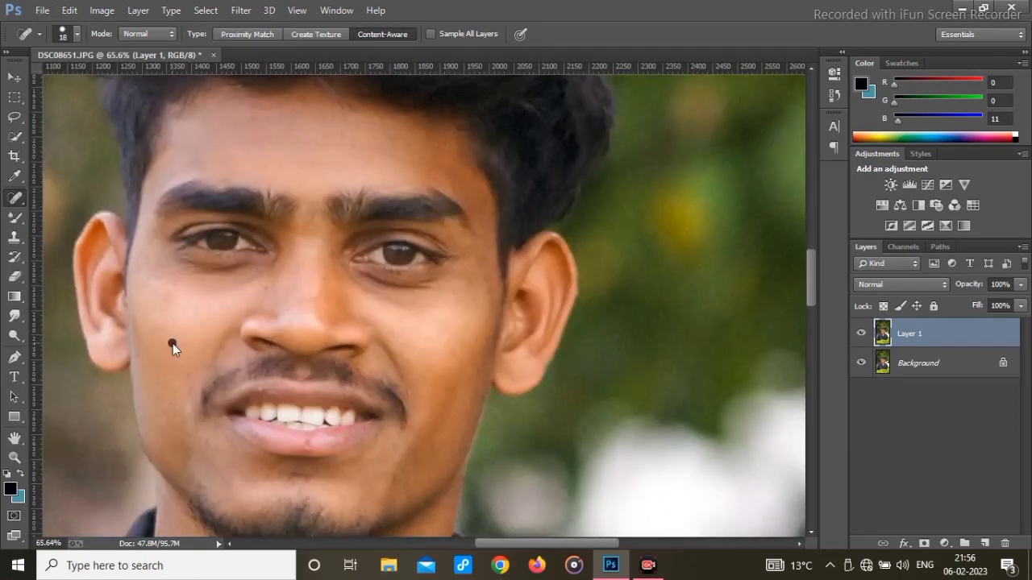
{"action": "scroll", "coordinate": [322, 395], "scroll_direction": "down", "scroll_amount": 2}
{"action": "left_click_drag", "start_coordinate": [382, 421], "coordinate": [390, 435]}
{"action": "left_click", "coordinate": [390, 441]}
{"action": "scroll", "coordinate": [401, 363], "scroll_direction": "up", "scroll_amount": 2}
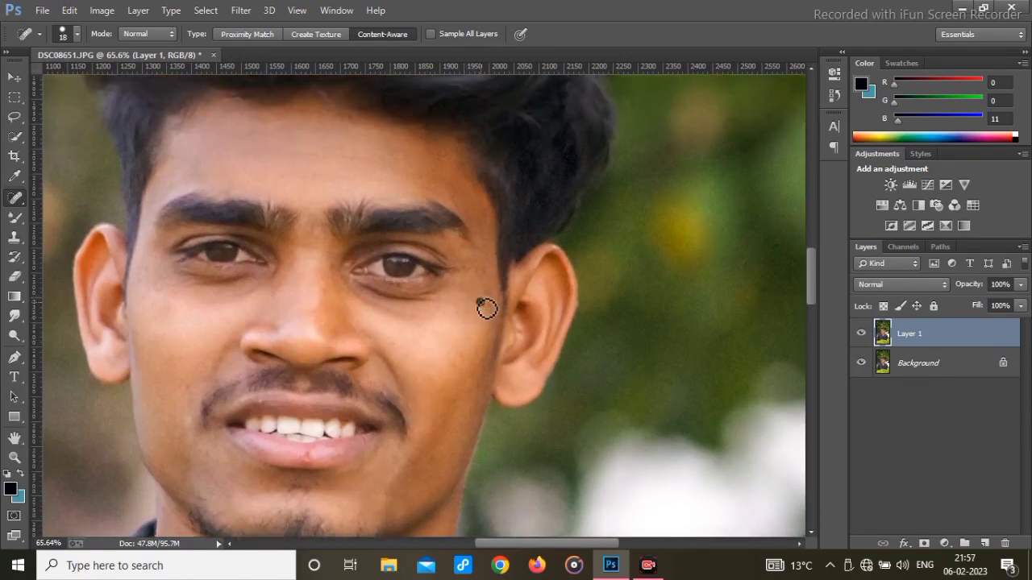
{"action": "scroll", "coordinate": [274, 307], "scroll_direction": "down", "scroll_amount": 2}
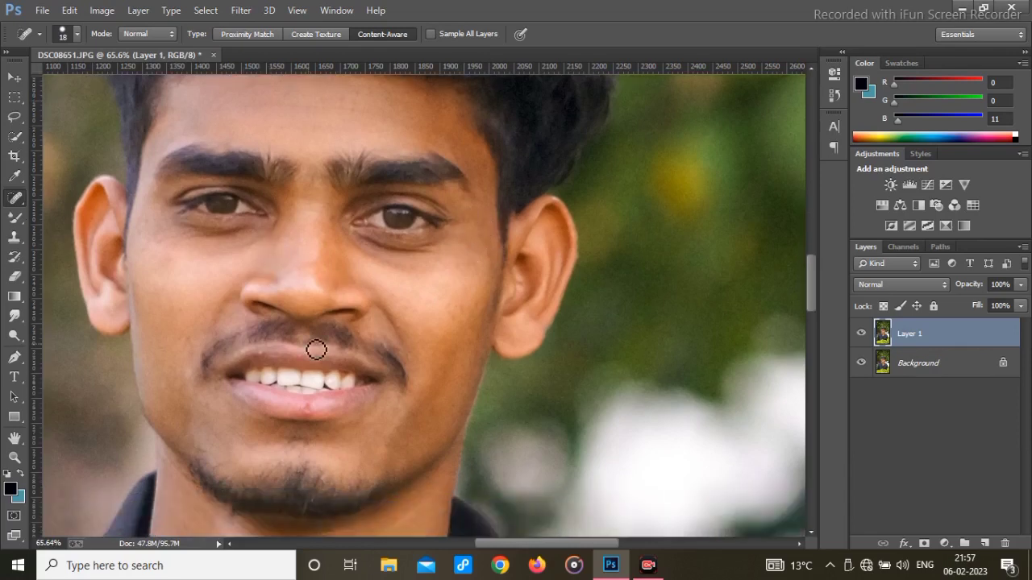
Flatten the blemish-free image and make a fresh duplicate of the Background layer
{"action": "scroll", "coordinate": [323, 287], "scroll_direction": "down", "scroll_amount": 2}
{"action": "right_click", "coordinate": [915, 361]}
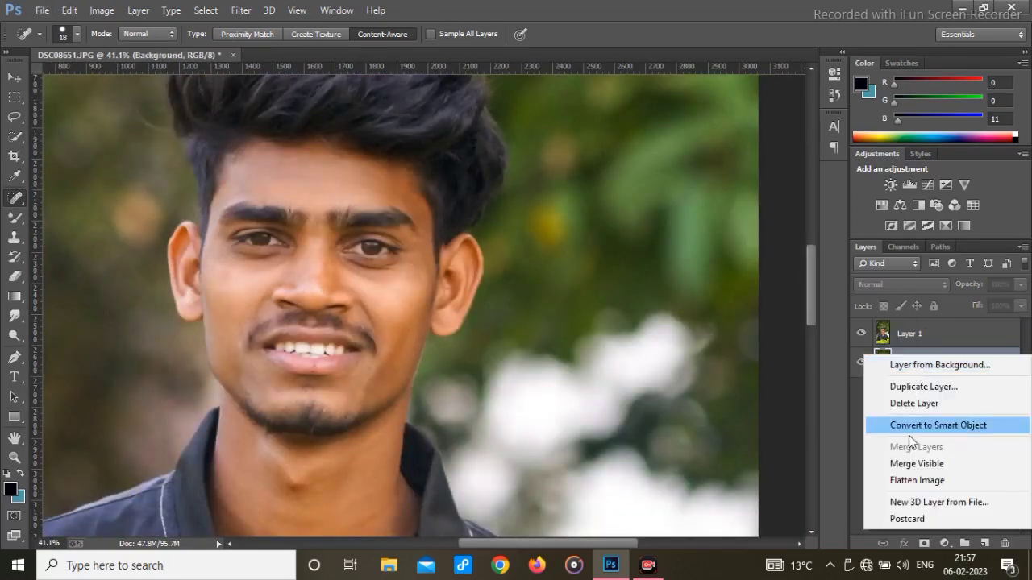
{"action": "left_click", "coordinate": [897, 481]}
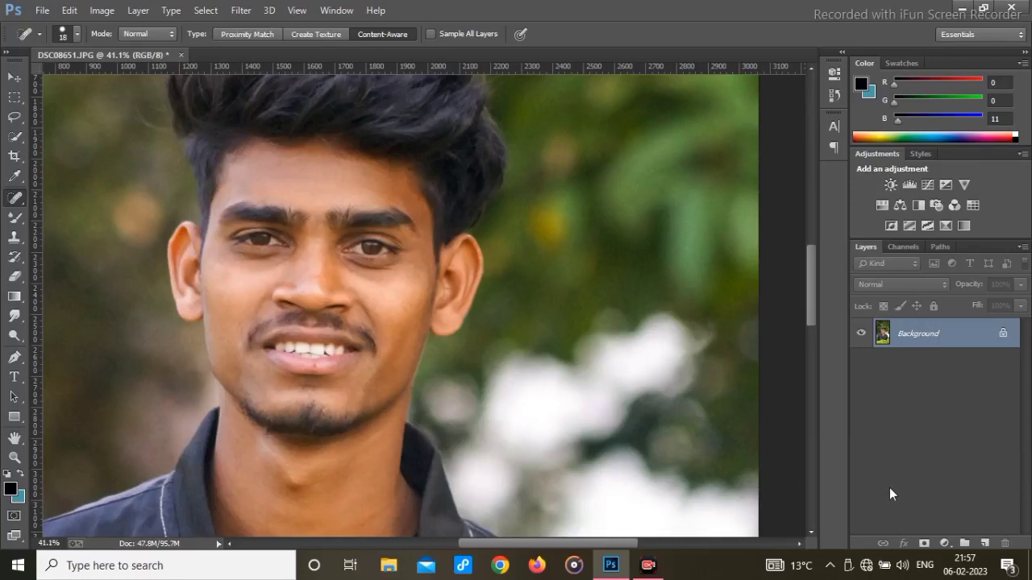
{"action": "key", "text": "ctrl+j"}
Smooth the central forehead skin on the duplicate layer with the Mixer Brush at size 175, wet 18%, load 45%, mix and flow 100%
{"action": "left_click", "coordinate": [15, 218]}
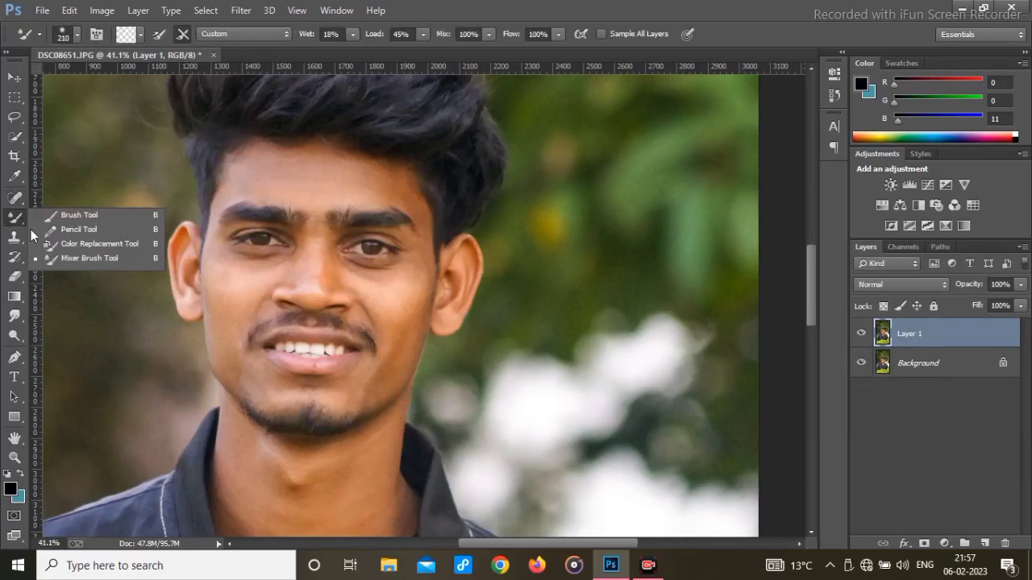
{"action": "left_click", "coordinate": [81, 258]}
{"action": "scroll", "coordinate": [266, 177], "scroll_direction": "up", "scroll_amount": 2}
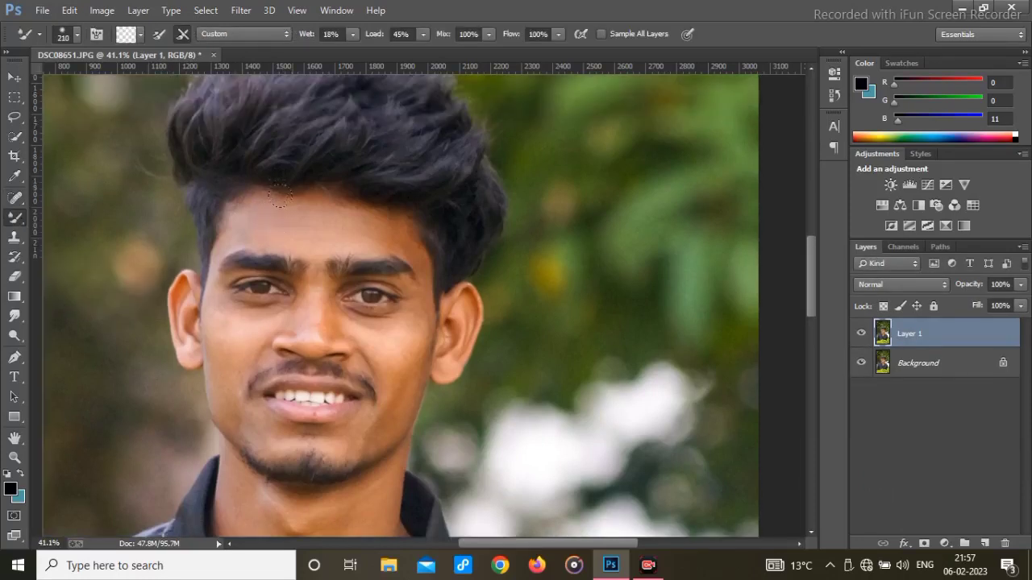
{"action": "scroll", "coordinate": [258, 187], "scroll_direction": "up", "scroll_amount": 2}
{"action": "key", "text": "super"}
{"action": "key", "text": "super"}
{"action": "scroll", "coordinate": [274, 284], "scroll_direction": "up", "scroll_amount": 1}
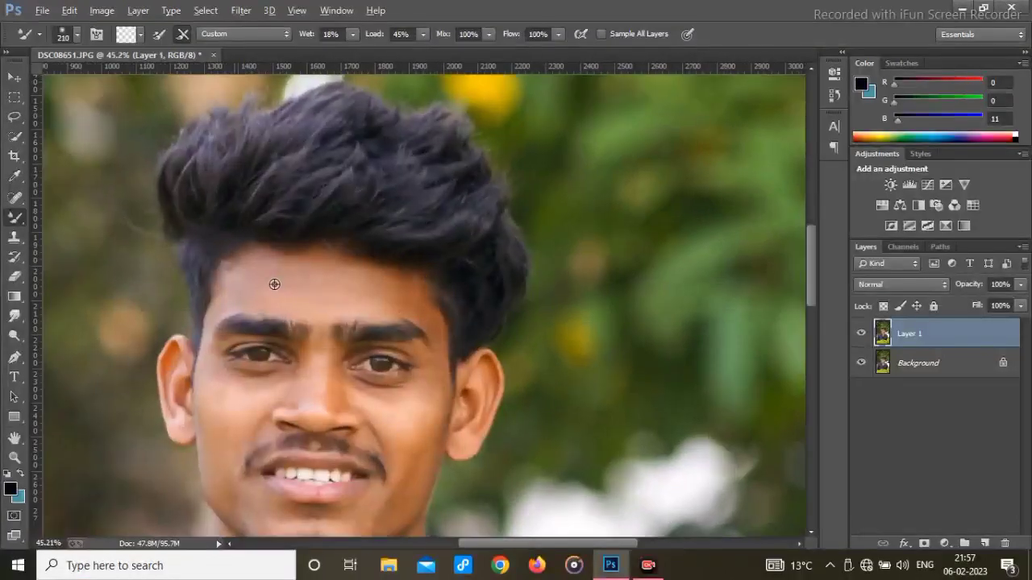
{"action": "scroll", "coordinate": [274, 284], "scroll_direction": "up", "scroll_amount": 5}
{"action": "right_click", "coordinate": [260, 290], "text": "alt"}
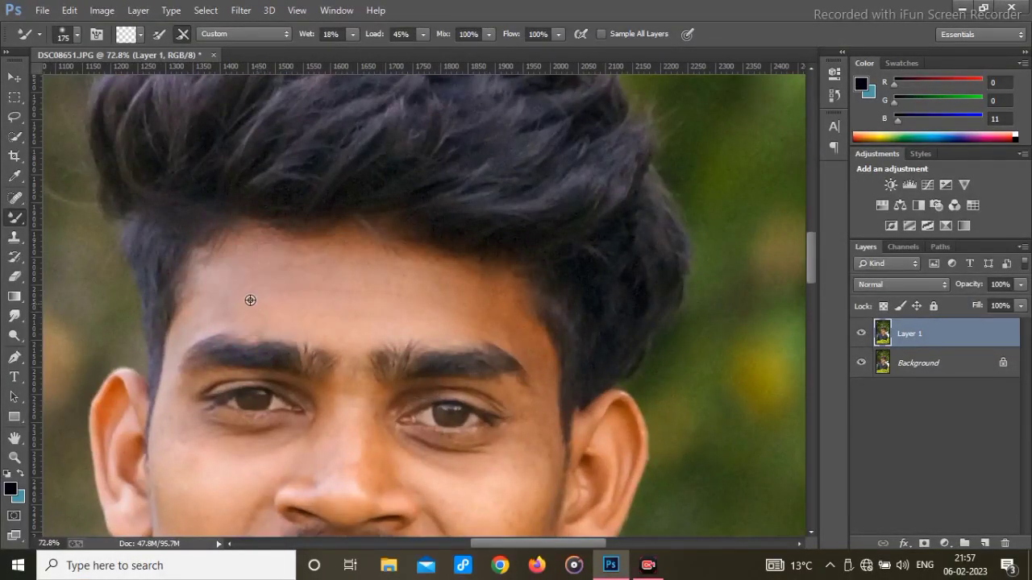
{"action": "scroll", "coordinate": [250, 300], "scroll_direction": "up", "scroll_amount": 4}
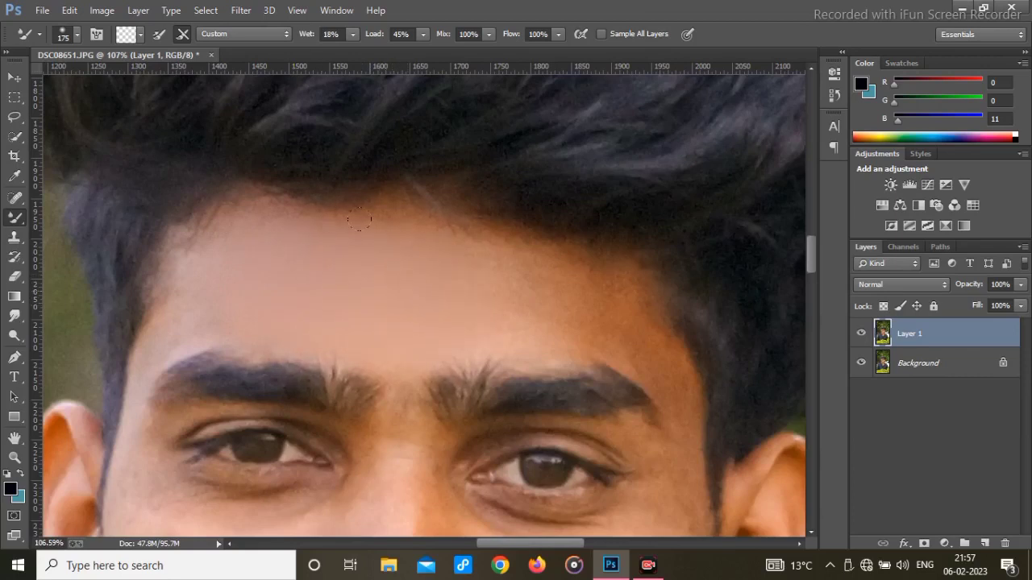
Blend the forehead skin along the hairline and above the eyebrows with the Mixer Brush at sizes 105 and 71
{"action": "right_click", "coordinate": [246, 276], "text": "alt"}
{"action": "left_click_drag", "start_coordinate": [209, 221], "coordinate": [195, 241]}
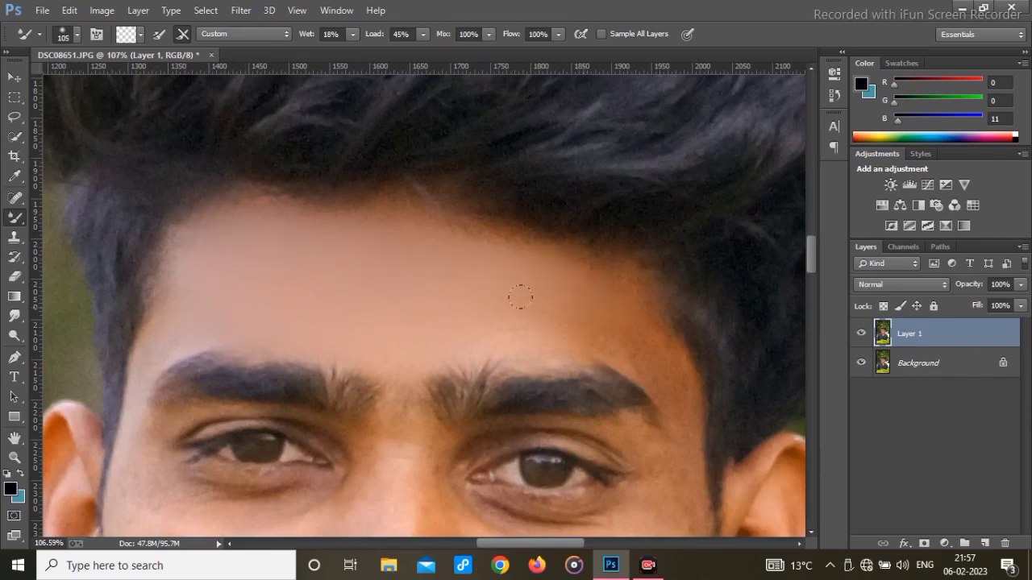
{"action": "right_click", "coordinate": [581, 339], "text": "alt"}
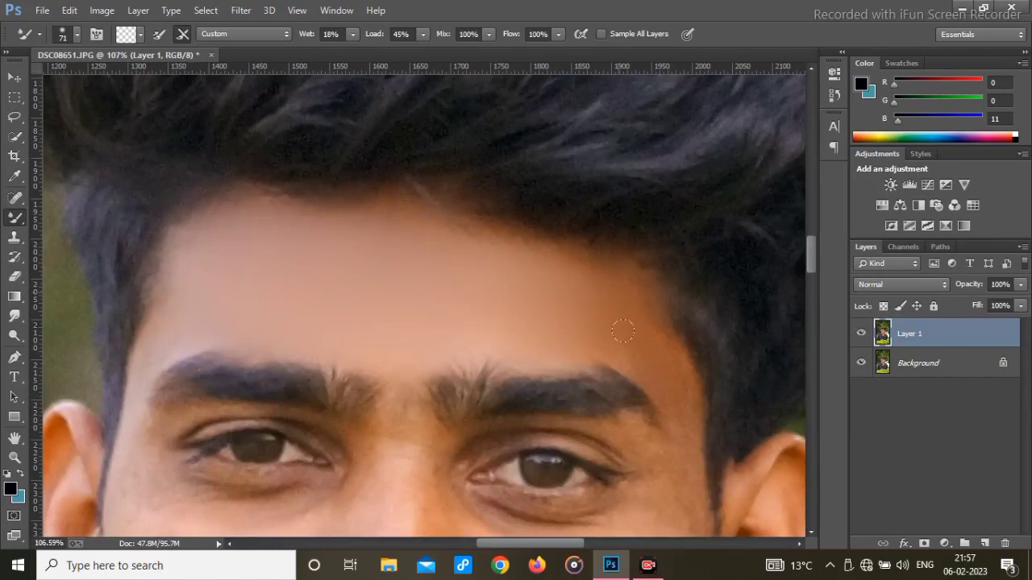
Smooth the temple, eye surround and upper cheek on the right side of the photo with the Mixer Brush at sizes 71 and 165
{"action": "scroll", "coordinate": [443, 304], "scroll_direction": "down", "scroll_amount": 5}
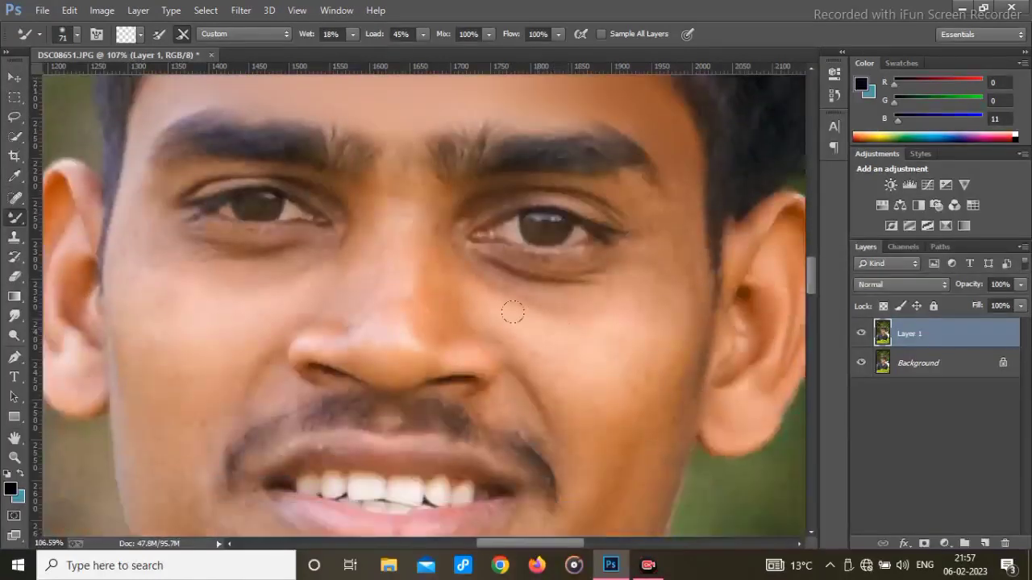
{"action": "left_click_drag", "start_coordinate": [577, 176], "coordinate": [528, 175]}
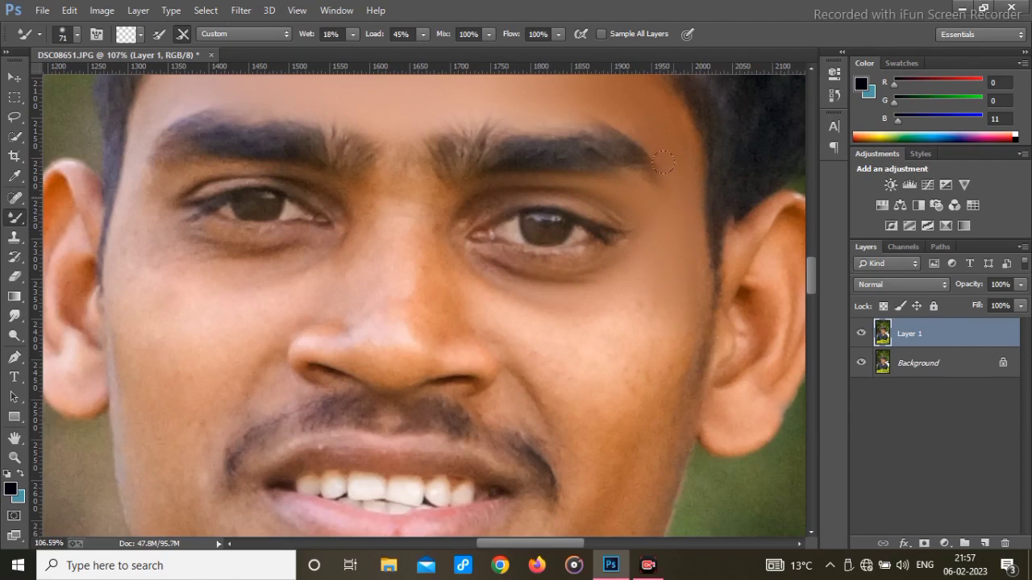
{"action": "scroll", "coordinate": [662, 162], "scroll_direction": "down", "scroll_amount": 1}
{"action": "right_click", "coordinate": [546, 292], "text": "alt"}
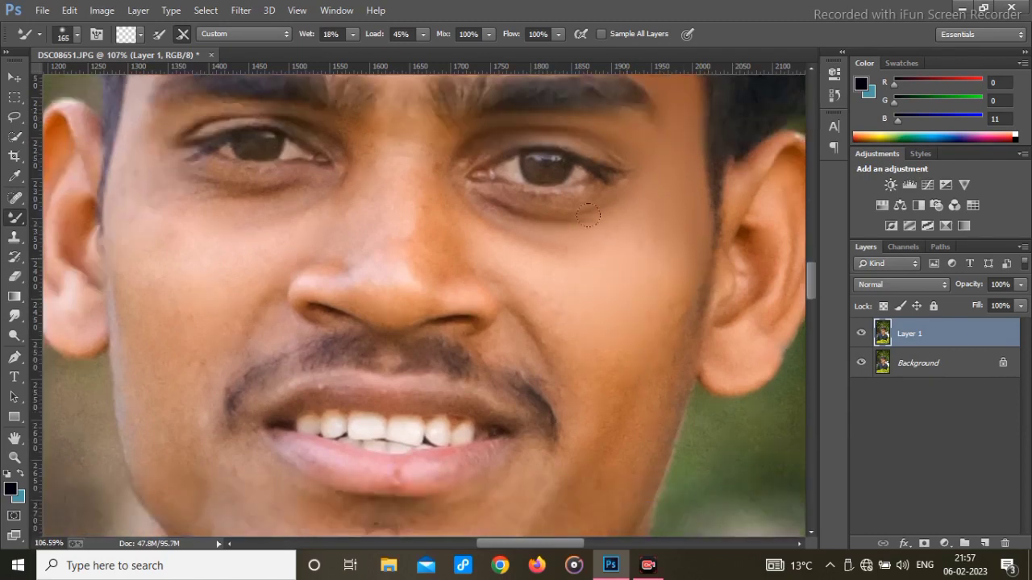
{"action": "left_click_drag", "start_coordinate": [558, 249], "coordinate": [590, 344]}
Blend the lower cheek, jaw and skin beside the mustache on the photo's right side with smaller Mixer Brush sizes, 118 and 36
{"action": "scroll", "coordinate": [604, 316], "scroll_direction": "down", "scroll_amount": 2}
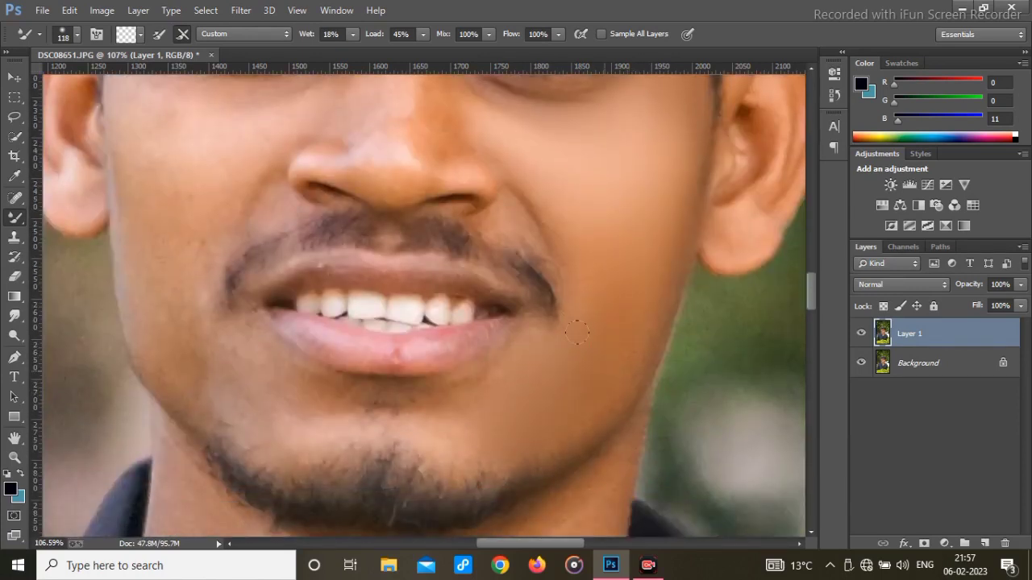
{"action": "scroll", "coordinate": [549, 260], "scroll_direction": "up", "scroll_amount": 1}
{"action": "left_click_drag", "start_coordinate": [574, 319], "coordinate": [536, 312]}
{"action": "left_click_drag", "start_coordinate": [603, 296], "coordinate": [583, 293]}
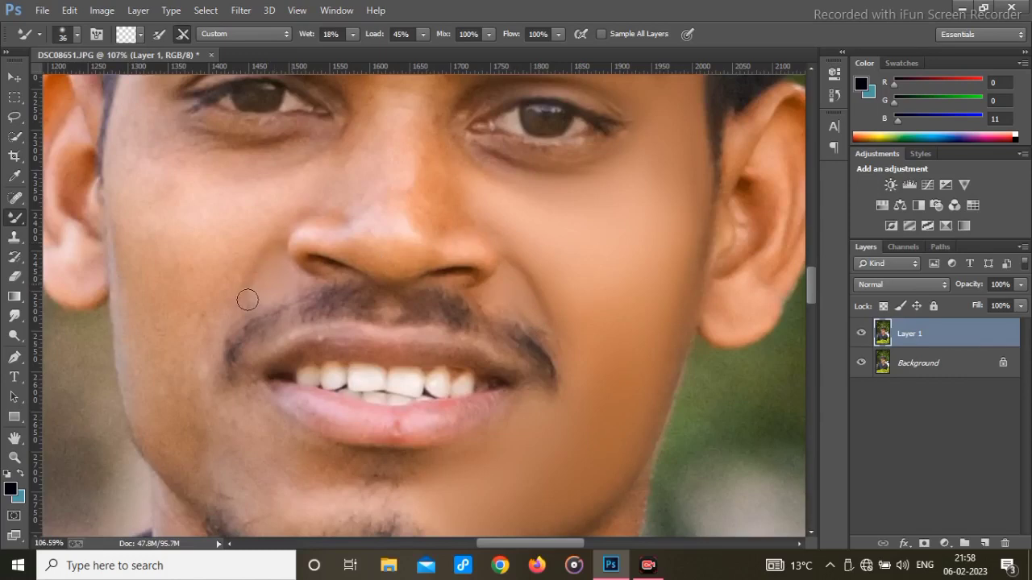
Smooth the cheek and jaw on the left side of the photo and the chin below the lips with the Mixer Brush at size 90
{"action": "scroll", "coordinate": [247, 298], "scroll_direction": "up", "scroll_amount": 1}
{"action": "left_click_drag", "start_coordinate": [144, 236], "coordinate": [167, 233]}
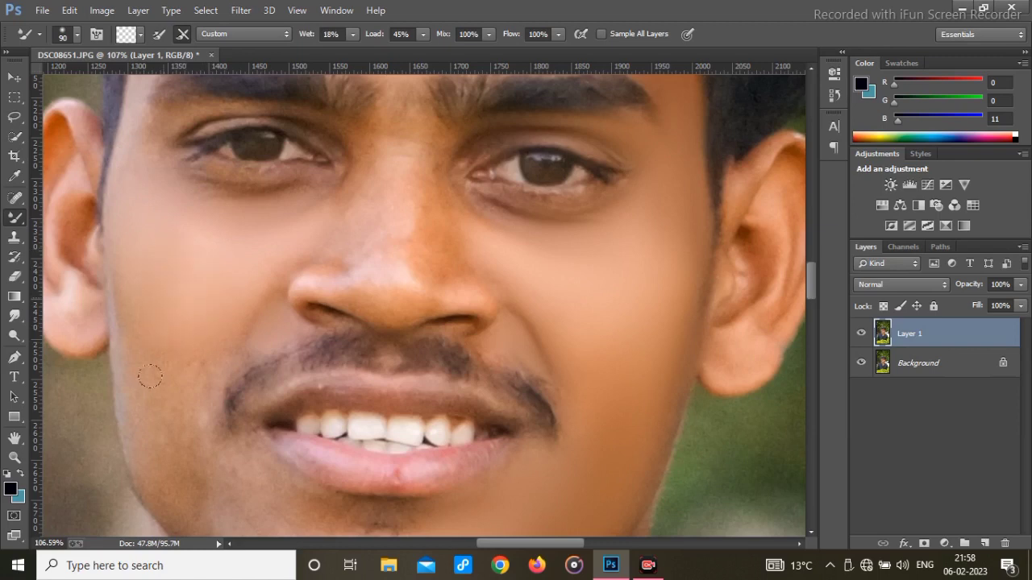
{"action": "scroll", "coordinate": [143, 301], "scroll_direction": "down", "scroll_amount": 1}
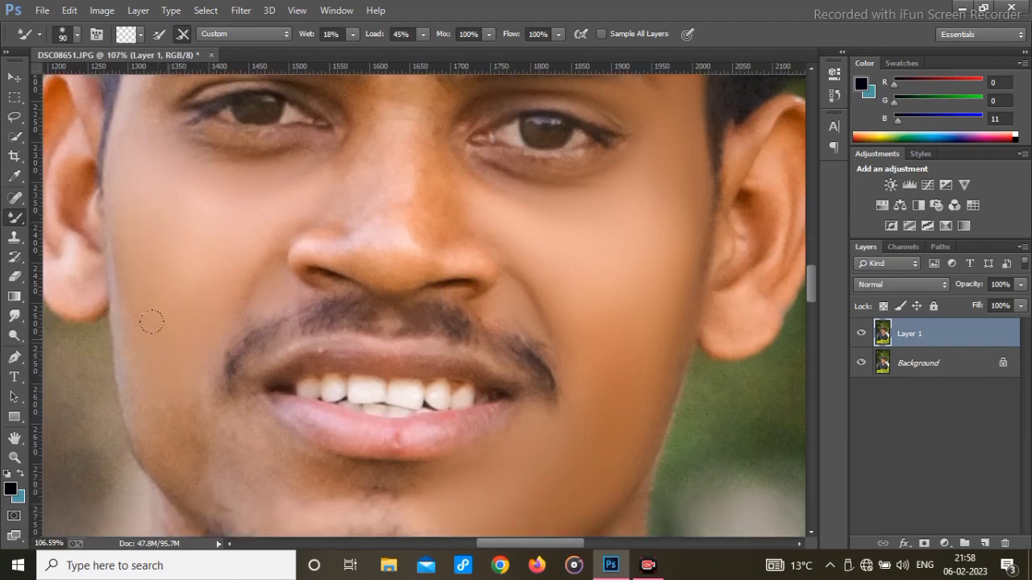
{"action": "scroll", "coordinate": [151, 338], "scroll_direction": "down", "scroll_amount": 1}
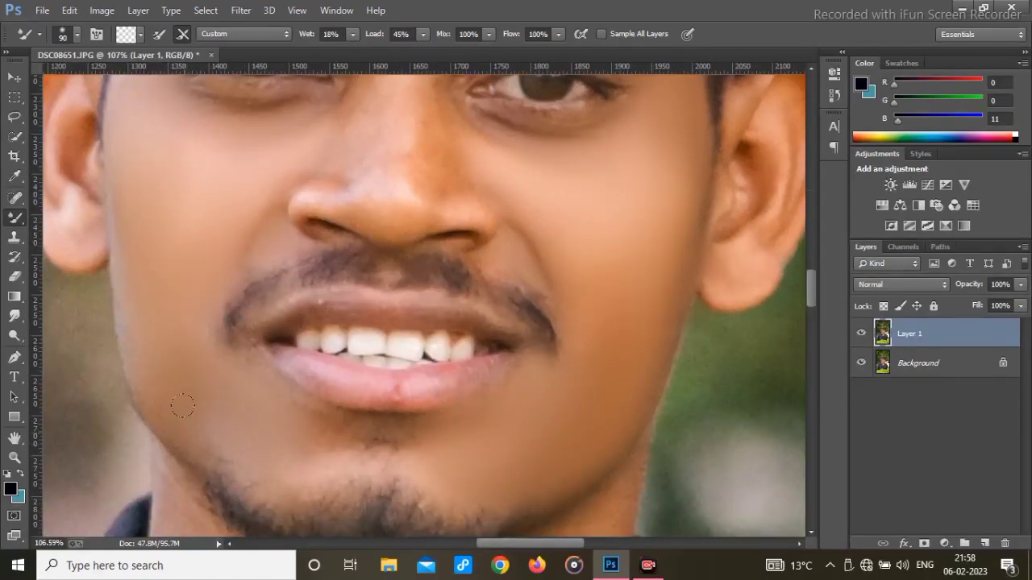
{"action": "mouse_move", "coordinate": [272, 411]}
{"action": "left_mouse_down"}
{"action": "mouse_move", "coordinate": [327, 427]}
{"action": "mouse_move", "coordinate": [355, 458]}
{"action": "left_mouse_up"}
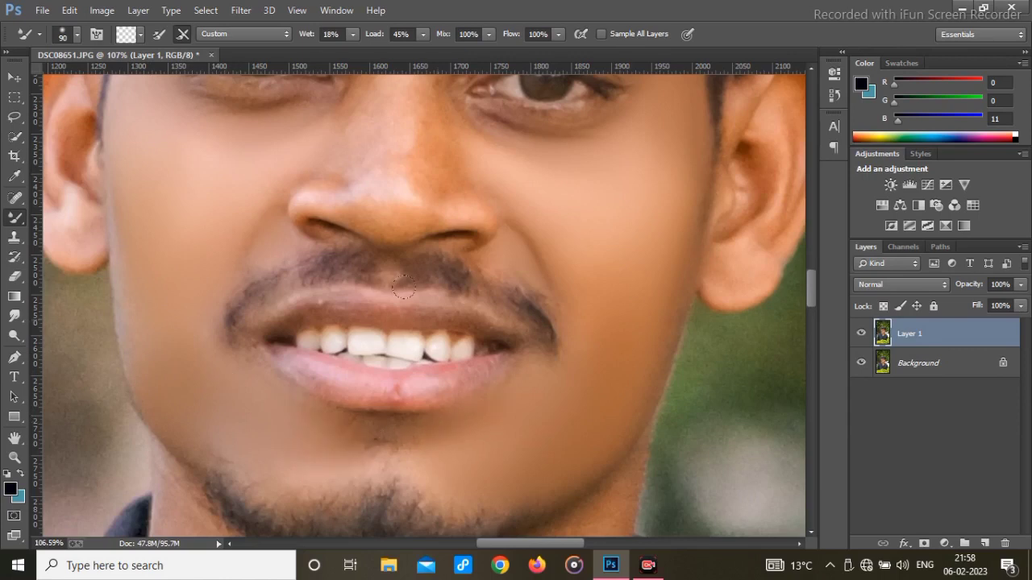
Smooth the nose and the skin under both eyes with the Mixer Brush at sizes 87 and 49
{"action": "scroll", "coordinate": [327, 233], "scroll_direction": "up", "scroll_amount": 4}
{"action": "scroll", "coordinate": [416, 305], "scroll_direction": "up", "scroll_amount": 1}
{"action": "right_click", "coordinate": [388, 240]}
{"action": "right_click", "coordinate": [388, 252], "text": "alt"}
{"action": "left_click_drag", "start_coordinate": [385, 348], "coordinate": [375, 341]}
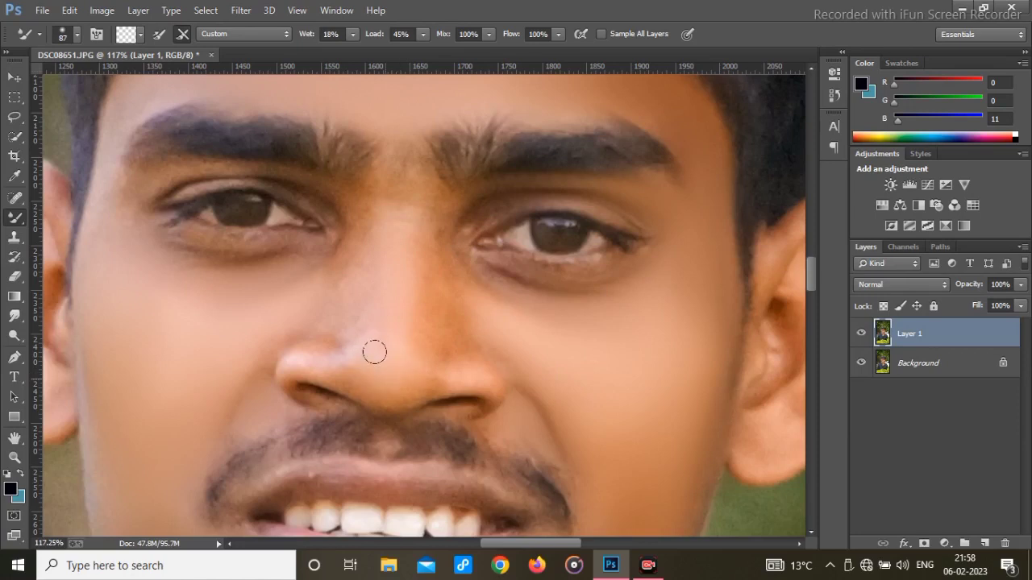
{"action": "left_click_drag", "start_coordinate": [314, 269], "coordinate": [146, 235]}
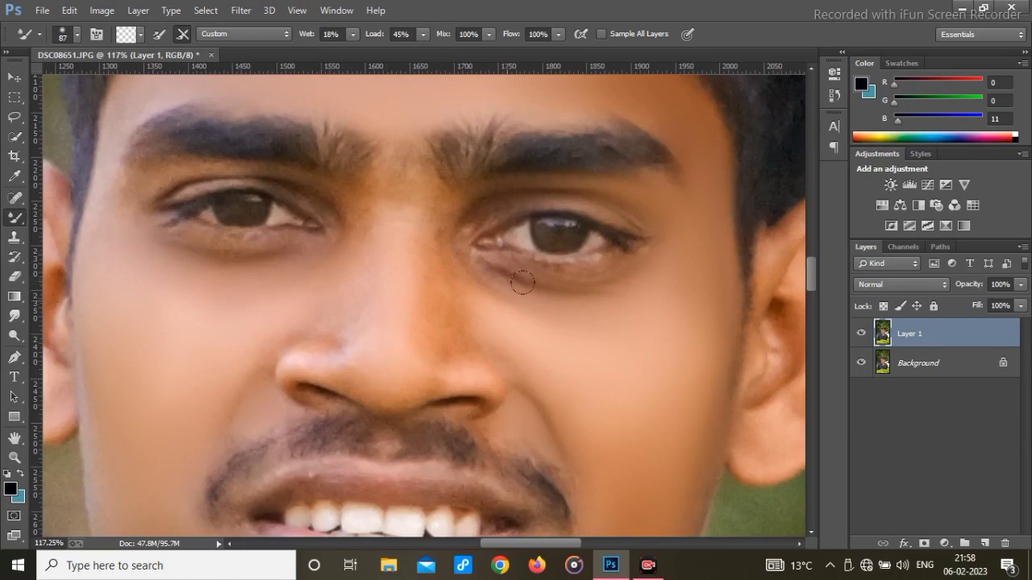
{"action": "right_click", "coordinate": [415, 258], "text": "alt"}
{"action": "left_click_drag", "start_coordinate": [330, 374], "coordinate": [284, 365]}
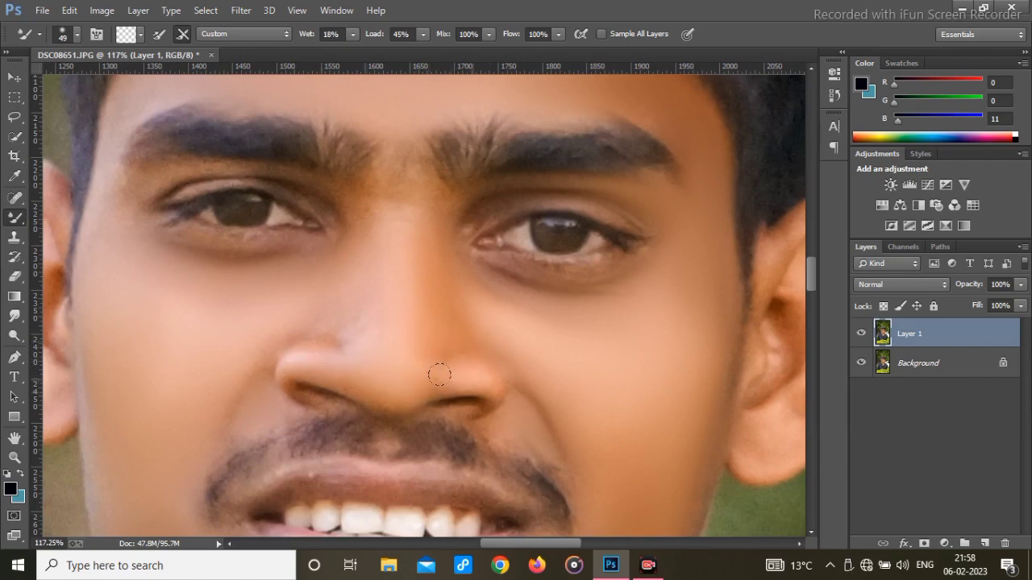
Smooth the skin of both ears and the adjoining face edges with the Mixer Brush at size 49
{"action": "scroll", "coordinate": [444, 309], "scroll_direction": "down", "scroll_amount": 4}
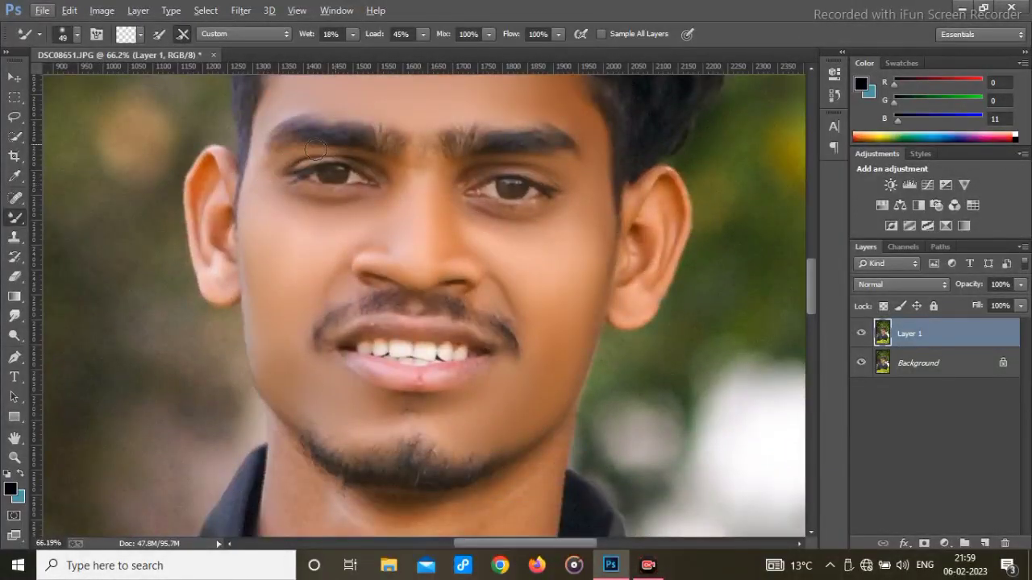
{"action": "scroll", "coordinate": [337, 145], "scroll_direction": "up", "scroll_amount": 4}
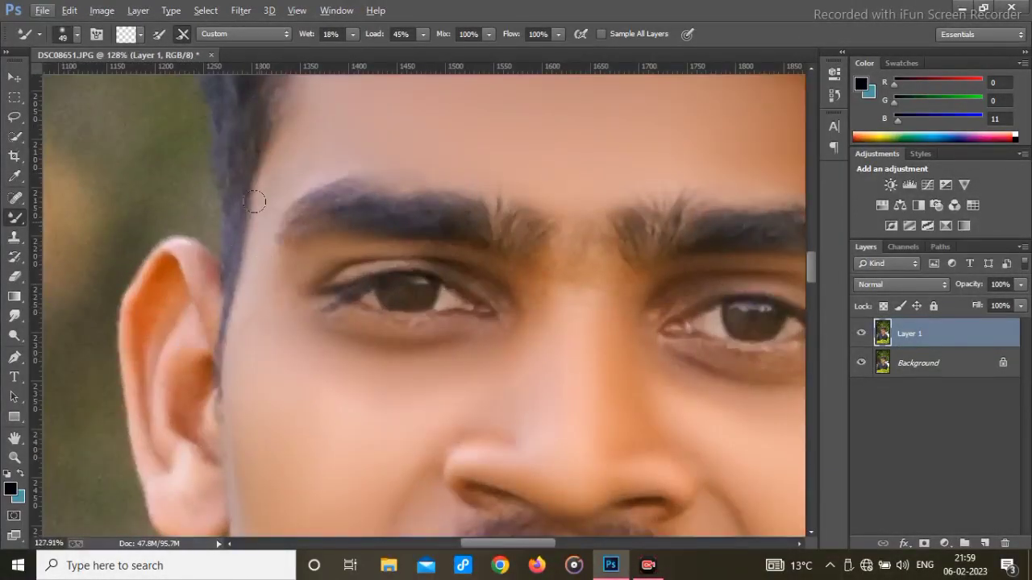
{"action": "scroll", "coordinate": [178, 280], "scroll_direction": "down", "scroll_amount": 2}
{"action": "mouse_move", "coordinate": [140, 265]}
{"action": "left_mouse_down"}
{"action": "mouse_move", "coordinate": [175, 451]}
{"action": "mouse_move", "coordinate": [187, 426]}
{"action": "mouse_move", "coordinate": [174, 338]}
{"action": "mouse_move", "coordinate": [188, 335]}
{"action": "mouse_move", "coordinate": [170, 252]}
{"action": "left_mouse_up"}
{"action": "scroll", "coordinate": [341, 343], "scroll_direction": "down", "scroll_amount": 3}
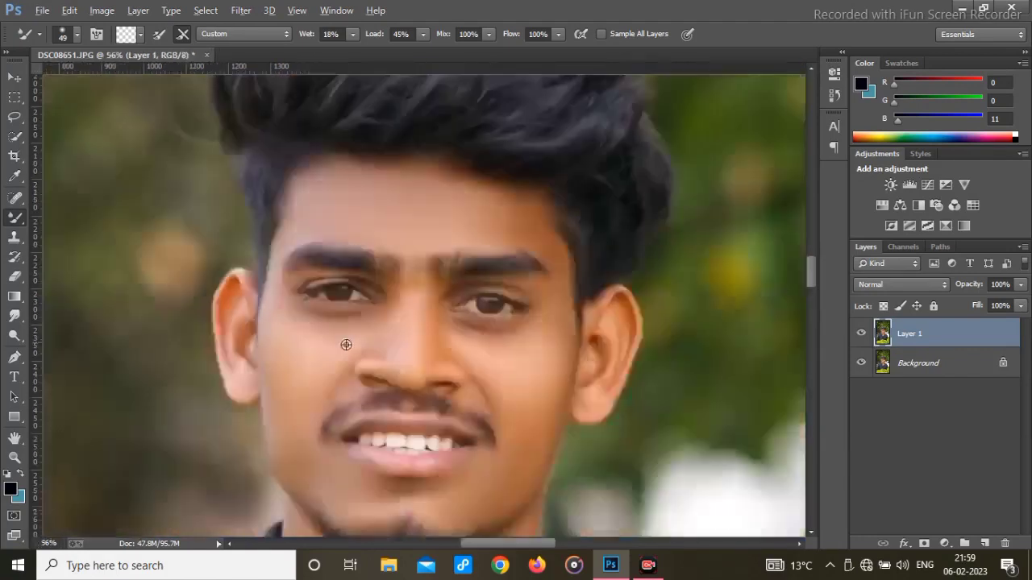
{"action": "scroll", "coordinate": [614, 306], "scroll_direction": "up", "scroll_amount": 2}
{"action": "mouse_move", "coordinate": [615, 290]}
{"action": "left_mouse_down"}
{"action": "mouse_move", "coordinate": [604, 336]}
{"action": "mouse_move", "coordinate": [619, 296]}
{"action": "mouse_move", "coordinate": [611, 408]}
{"action": "mouse_move", "coordinate": [582, 419]}
{"action": "mouse_move", "coordinate": [546, 481]}
{"action": "left_mouse_up"}
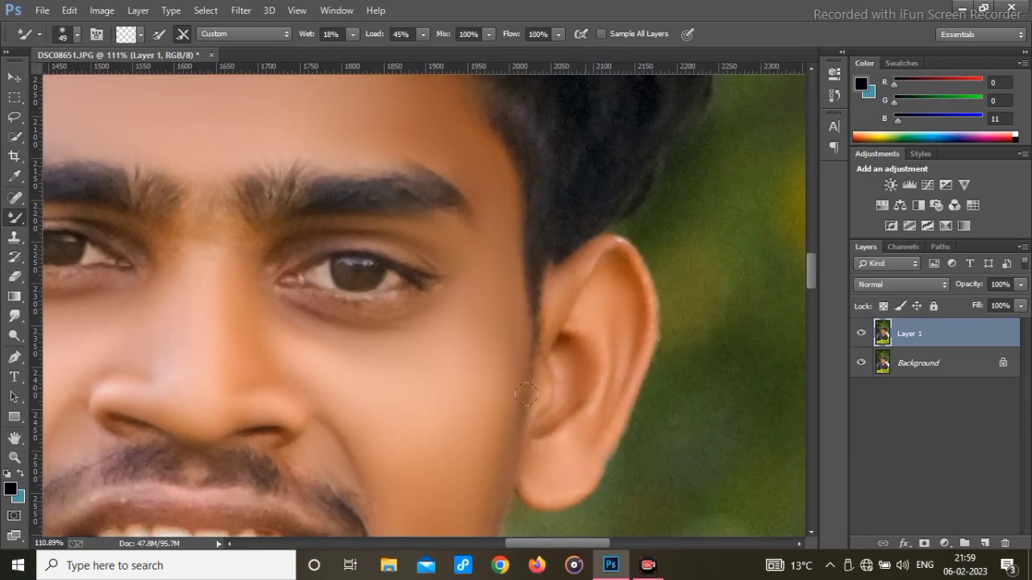
Smooth the neck from the beard line down to the collar with the Mixer Brush, varying its size through 327, 238, 114 and 128
{"action": "scroll", "coordinate": [242, 420], "scroll_direction": "down", "scroll_amount": 5}
{"action": "scroll", "coordinate": [222, 469], "scroll_direction": "up", "scroll_amount": 2}
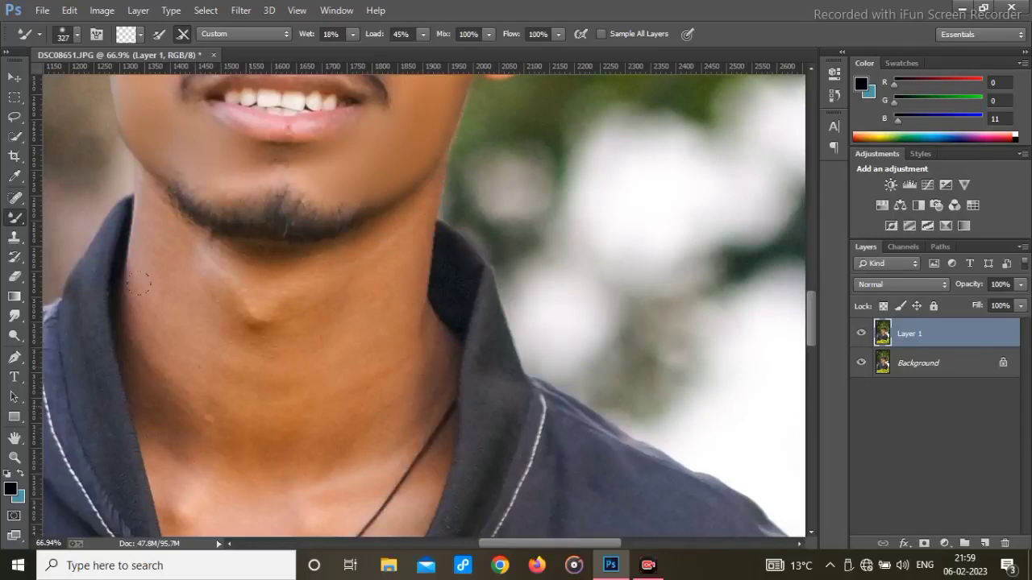
{"action": "left_click_drag", "start_coordinate": [240, 361], "coordinate": [216, 369]}
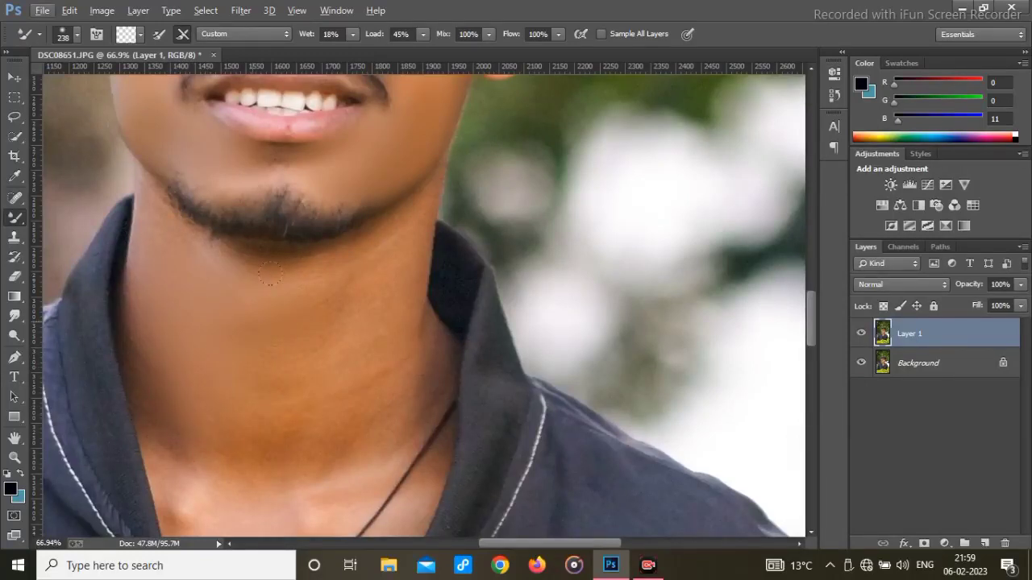
{"action": "left_click_drag", "start_coordinate": [379, 407], "coordinate": [363, 405]}
{"action": "scroll", "coordinate": [369, 292], "scroll_direction": "up", "scroll_amount": 3}
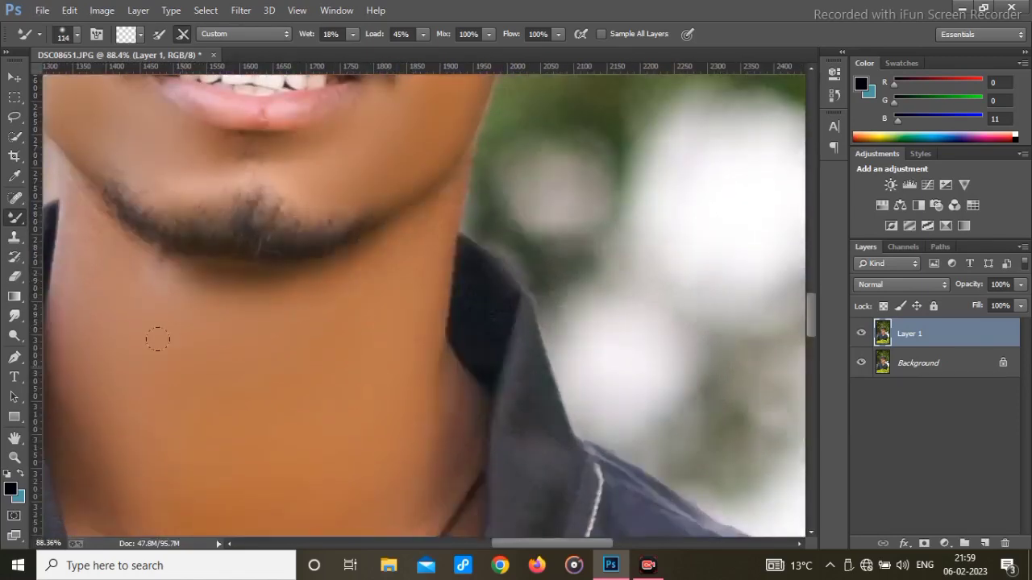
{"action": "left_click_drag", "start_coordinate": [75, 215], "coordinate": [283, 261]}
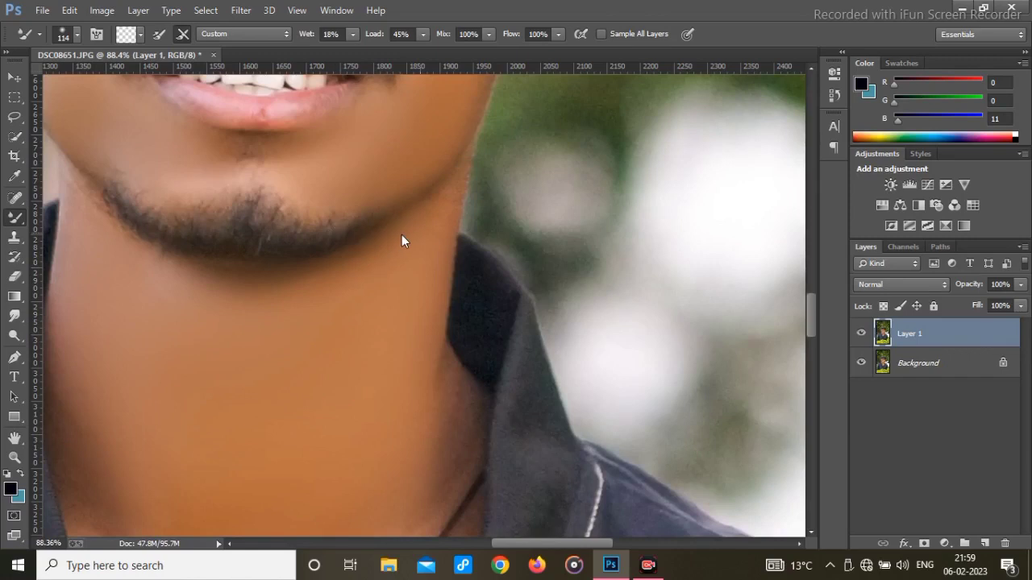
{"action": "scroll", "coordinate": [175, 352], "scroll_direction": "down", "scroll_amount": 2}
{"action": "left_click_drag", "start_coordinate": [77, 382], "coordinate": [101, 383]}
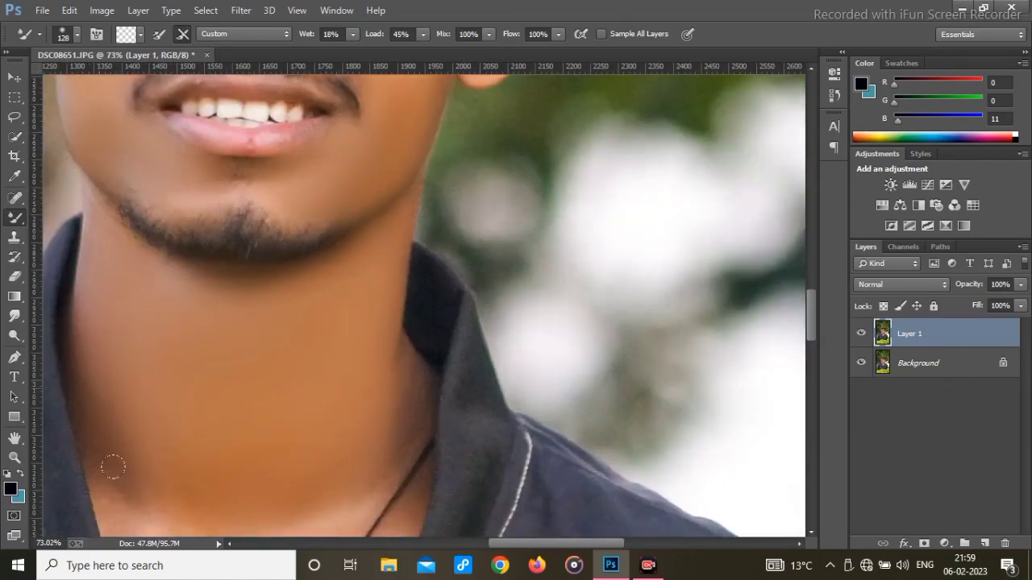
Smooth the base of the neck and the upper chest around the neck cord with the Mixer Brush at size 128
{"action": "scroll", "coordinate": [91, 406], "scroll_direction": "down", "scroll_amount": 3}
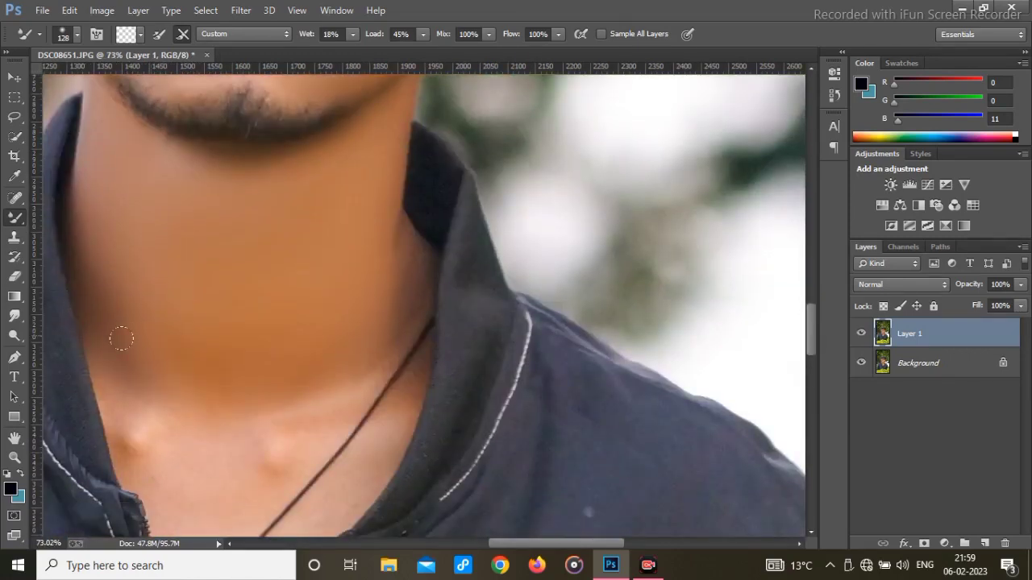
{"action": "scroll", "coordinate": [294, 344], "scroll_direction": "down", "scroll_amount": 1}
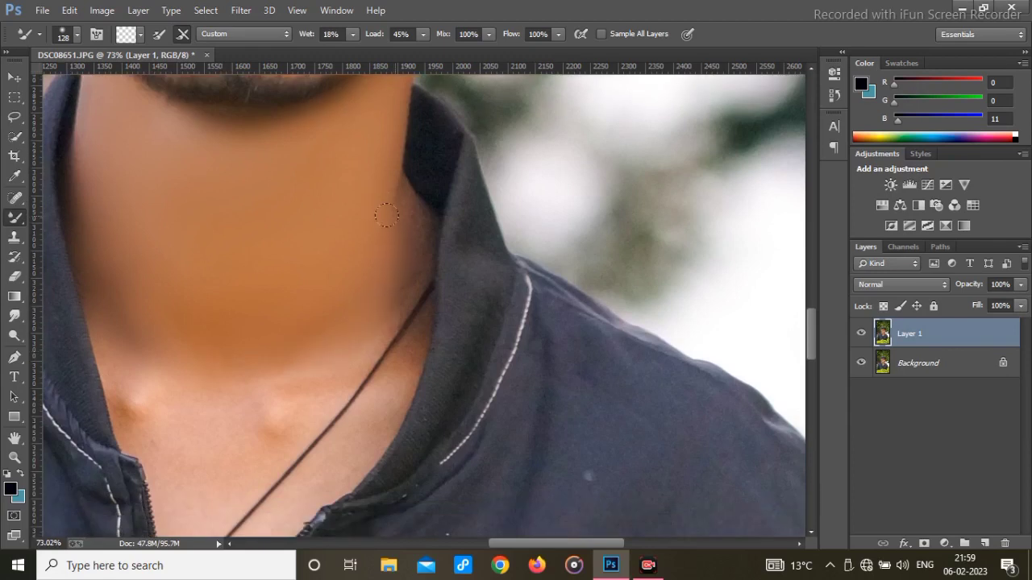
{"action": "scroll", "coordinate": [379, 200], "scroll_direction": "down", "scroll_amount": 2}
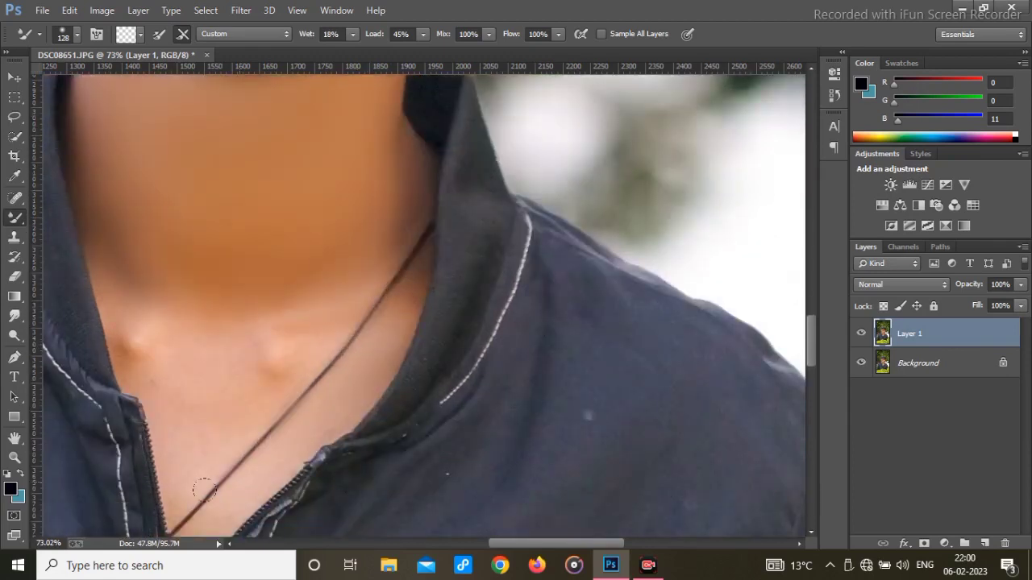
{"action": "mouse_move", "coordinate": [161, 344]}
{"action": "left_mouse_down"}
{"action": "mouse_move", "coordinate": [113, 299]}
{"action": "mouse_move", "coordinate": [125, 345]}
{"action": "mouse_move", "coordinate": [120, 294]}
{"action": "mouse_move", "coordinate": [170, 302]}
{"action": "left_mouse_up"}
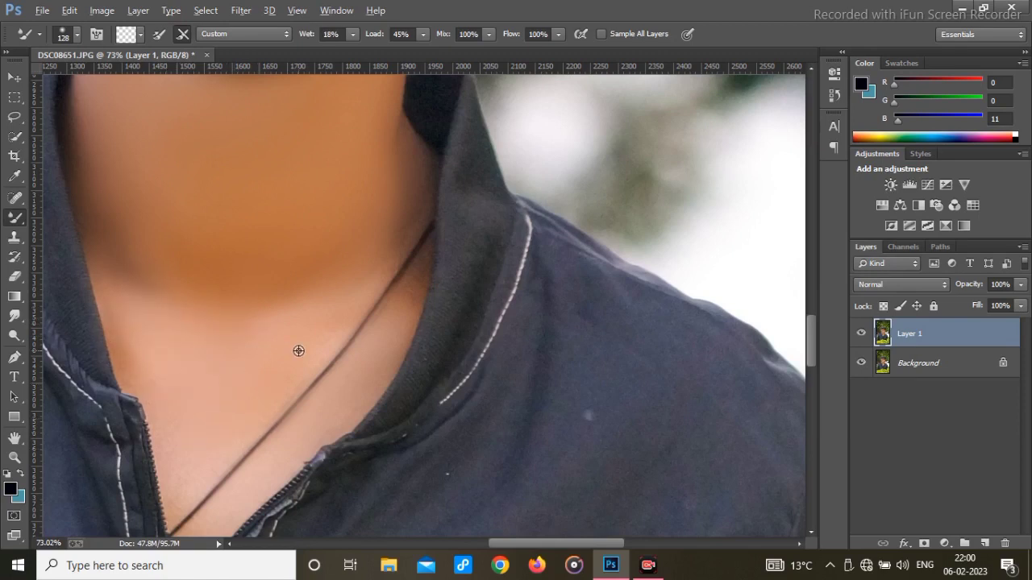
Check the smoothed face and neck, and duplicate the Background layer beneath Layer 1
{"action": "scroll", "coordinate": [311, 350], "scroll_direction": "down", "scroll_amount": 4}
{"action": "scroll", "coordinate": [313, 301], "scroll_direction": "up", "scroll_amount": 3}
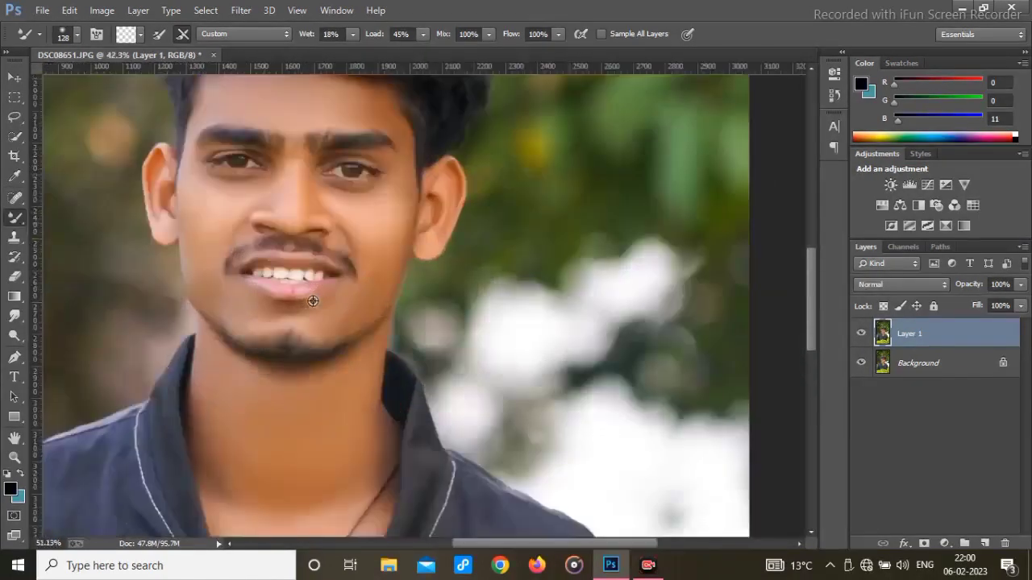
{"action": "scroll", "coordinate": [312, 301], "scroll_direction": "up", "scroll_amount": 3}
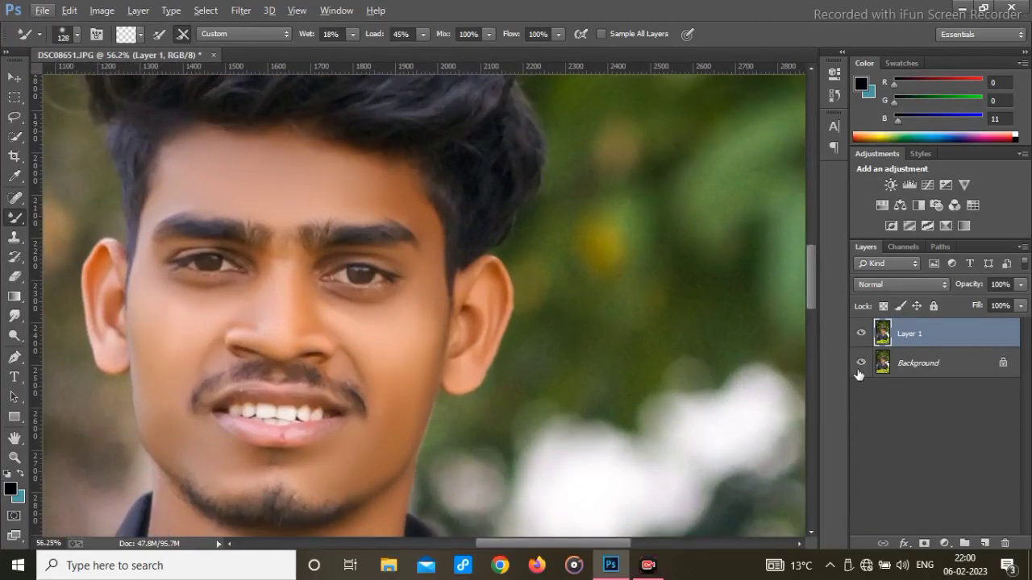
{"action": "left_click_drag", "start_coordinate": [946, 366], "coordinate": [987, 542]}
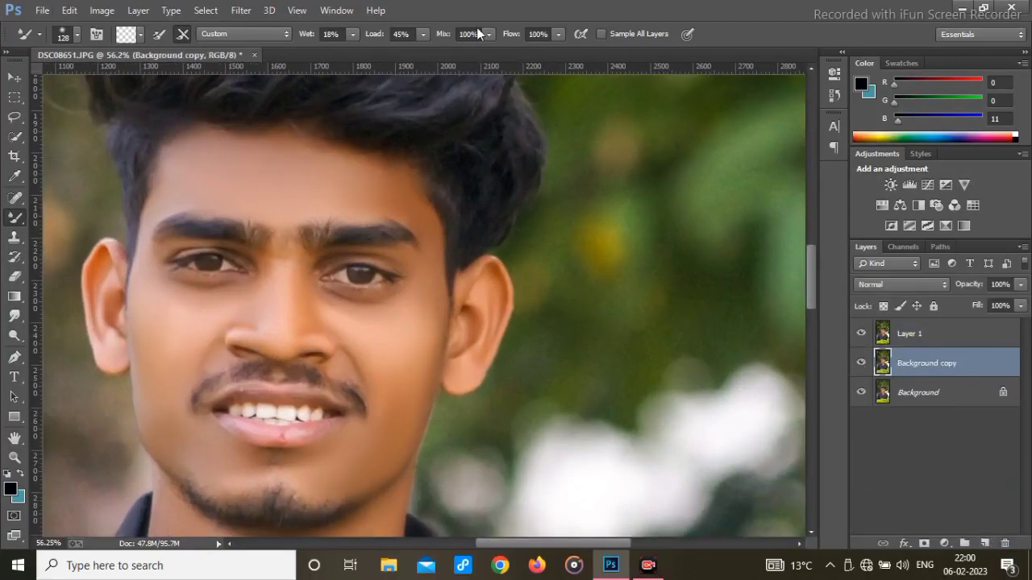
Set the Background copy's blend mode to Linear Light and move it above Layer 1
{"action": "left_click", "coordinate": [919, 284]}
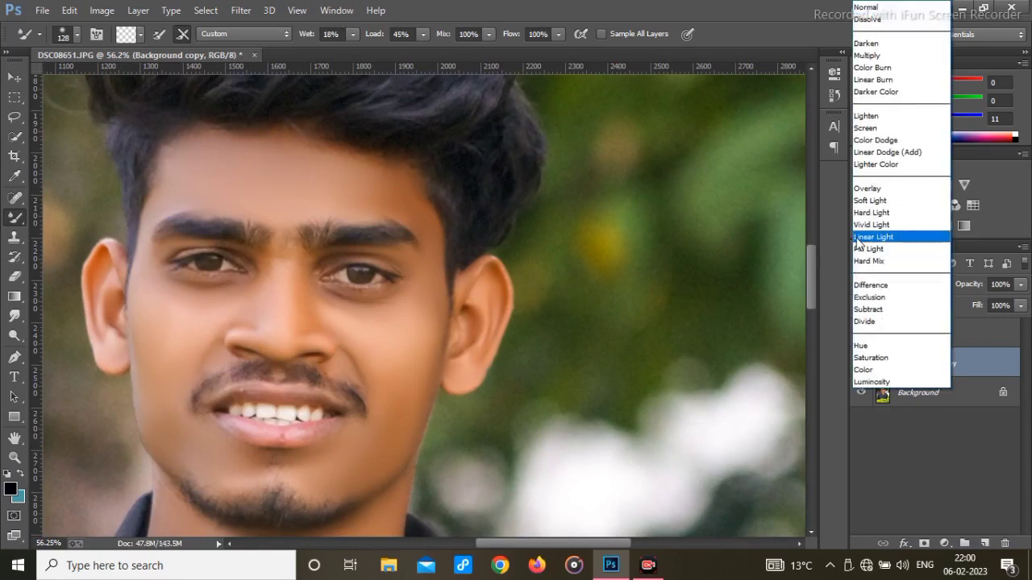
{"action": "left_click", "coordinate": [871, 237]}
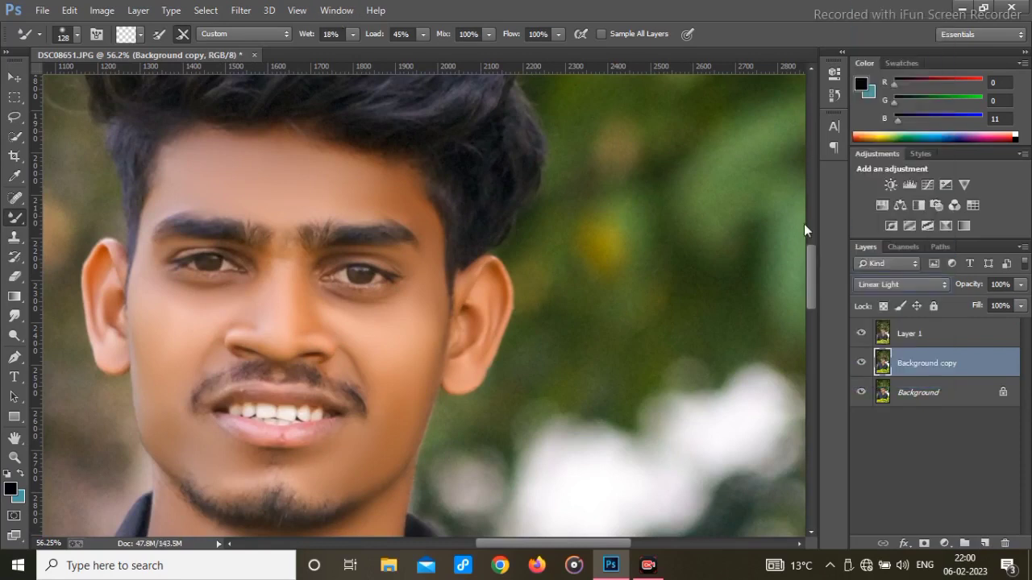
{"action": "left_click", "coordinate": [240, 9]}
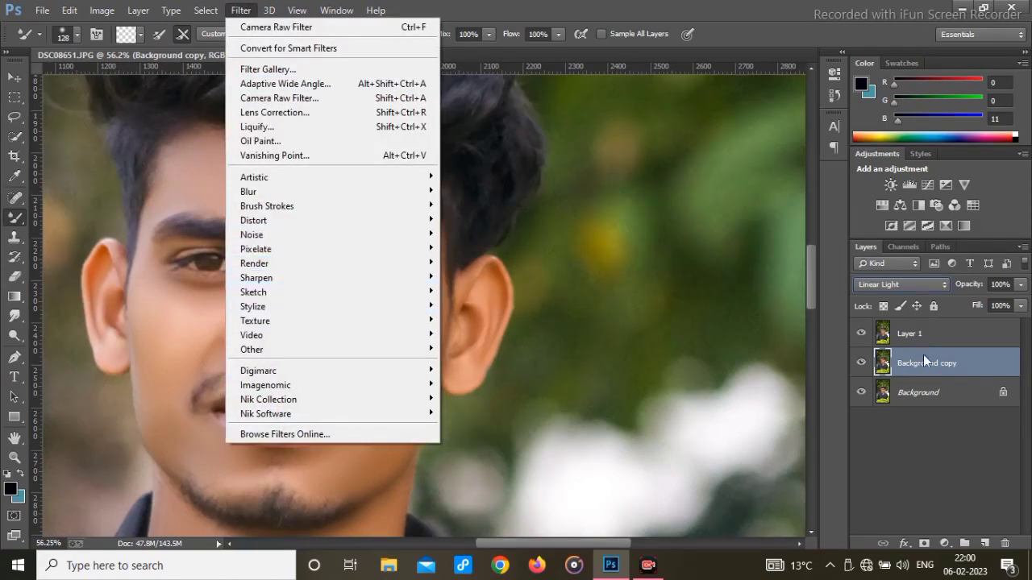
{"action": "left_click", "coordinate": [948, 367]}
{"action": "left_click_drag", "start_coordinate": [948, 367], "coordinate": [947, 327]}
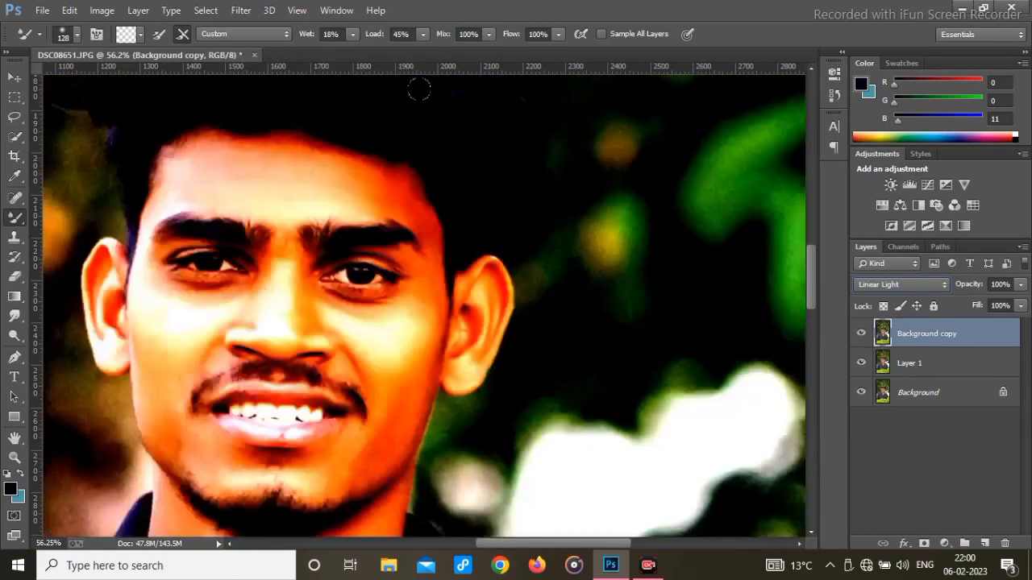
Apply the High Pass filter with a small radius to the Background copy layer, judging the effect on the face at close range
{"action": "left_click", "coordinate": [241, 9]}
{"action": "mouse_move", "coordinate": [283, 356]}
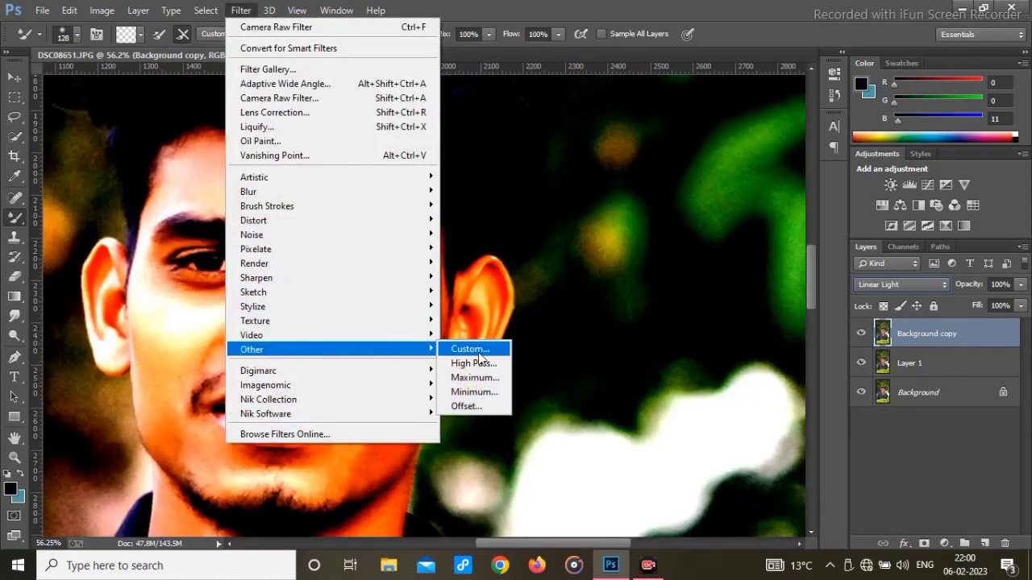
{"action": "left_click", "coordinate": [461, 362]}
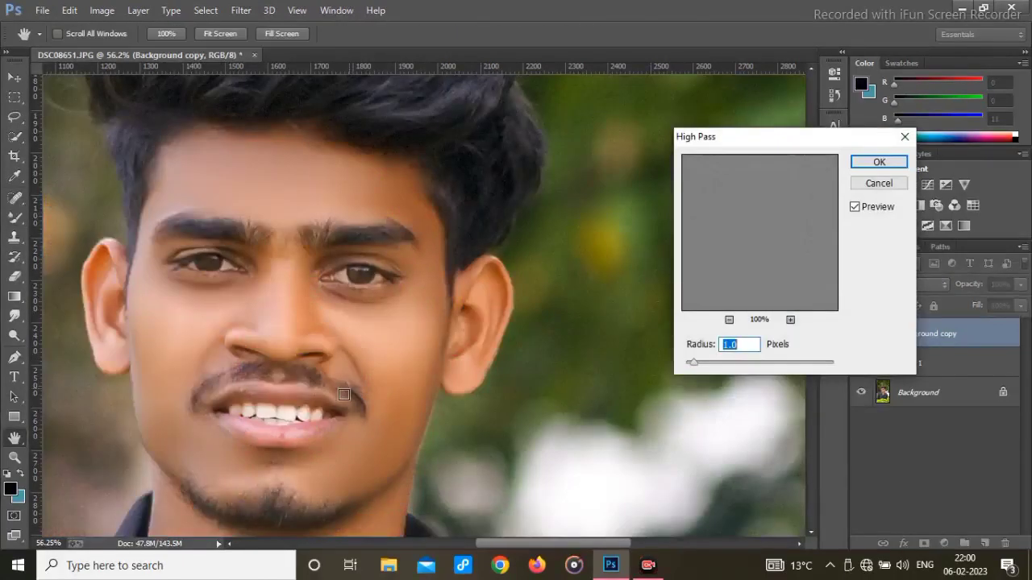
{"action": "left_click", "coordinate": [322, 396], "text": "ctrl"}
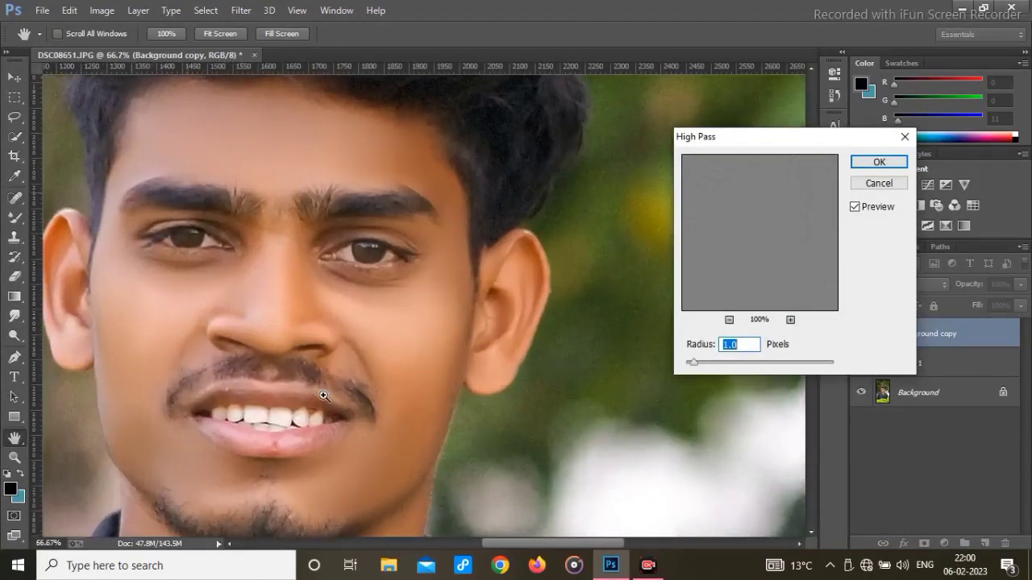
{"action": "left_click", "coordinate": [384, 394], "text": "ctrl"}
{"action": "left_click_drag", "start_coordinate": [697, 369], "coordinate": [696, 364]}
{"action": "left_click", "coordinate": [697, 365]}
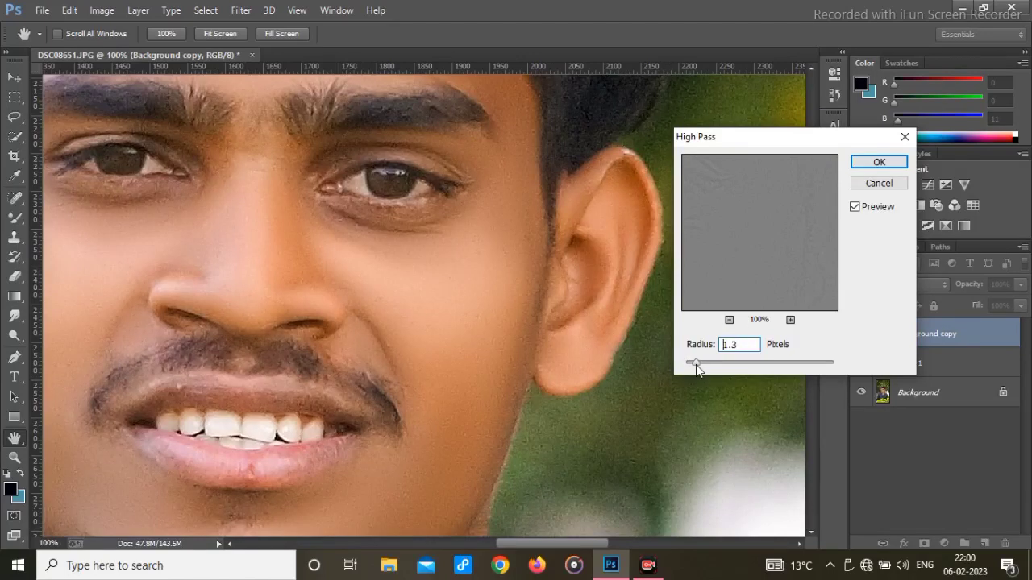
{"action": "left_click", "coordinate": [694, 365]}
{"action": "left_click_drag", "start_coordinate": [694, 365], "coordinate": [694, 367]}
{"action": "left_click", "coordinate": [879, 162]}
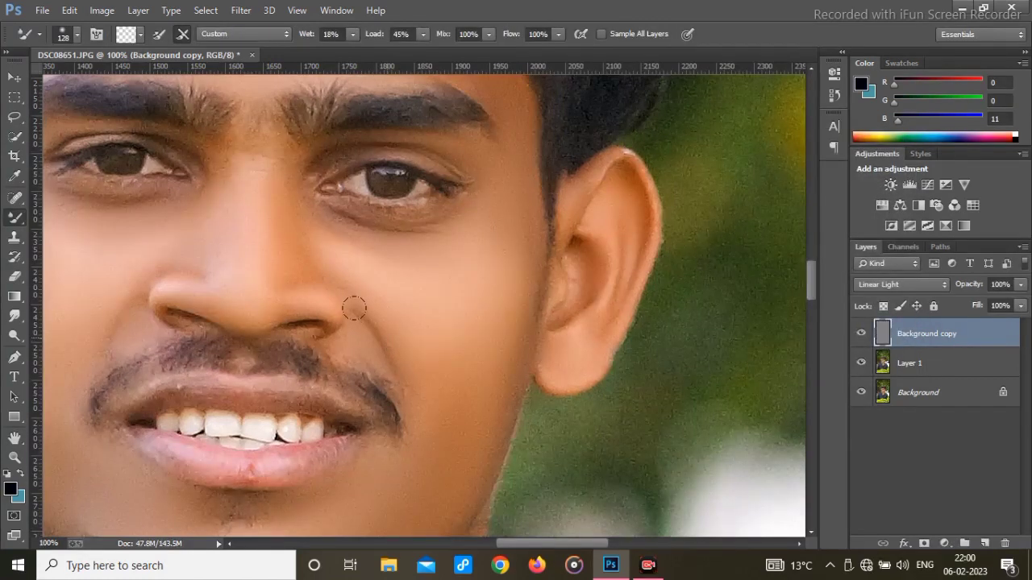
Fit the whole photo on screen and flatten all layers into the Background
{"action": "scroll", "coordinate": [387, 338], "scroll_direction": "down", "scroll_amount": 2}
{"action": "right_click", "coordinate": [371, 353]}
{"action": "left_click", "coordinate": [410, 365]}
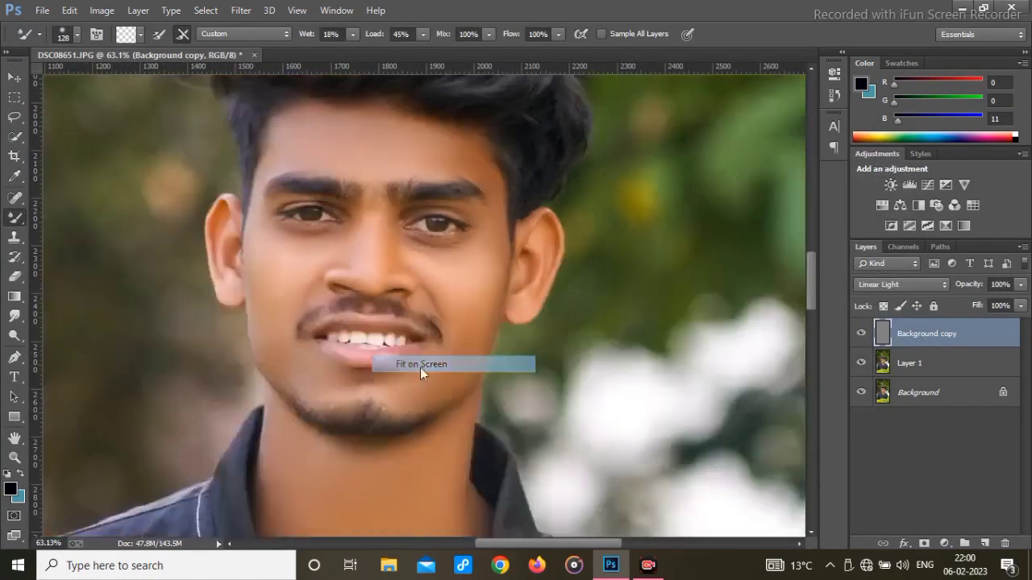
{"action": "left_click", "coordinate": [941, 388]}
{"action": "right_click", "coordinate": [942, 388]}
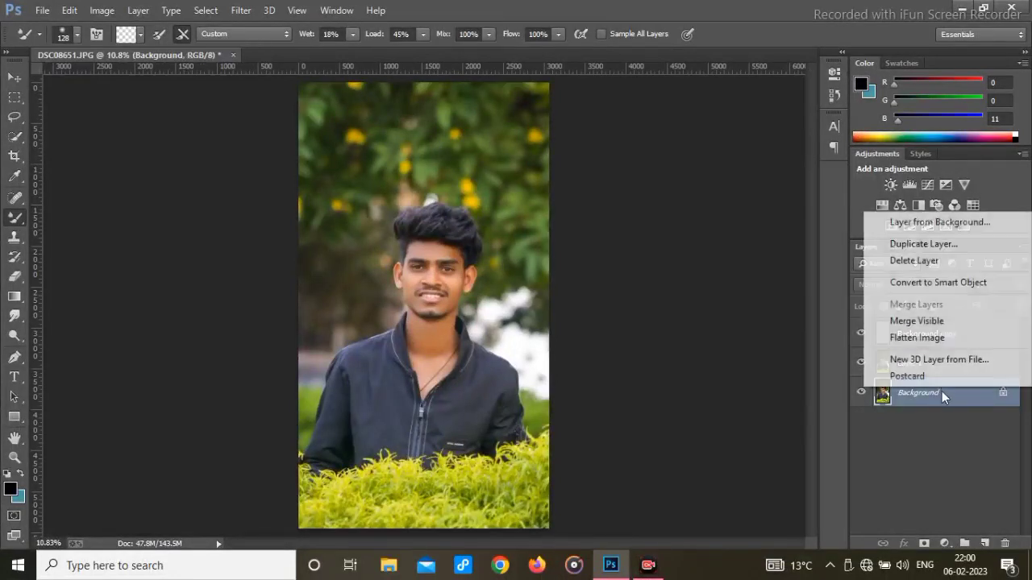
{"action": "left_click", "coordinate": [882, 340]}
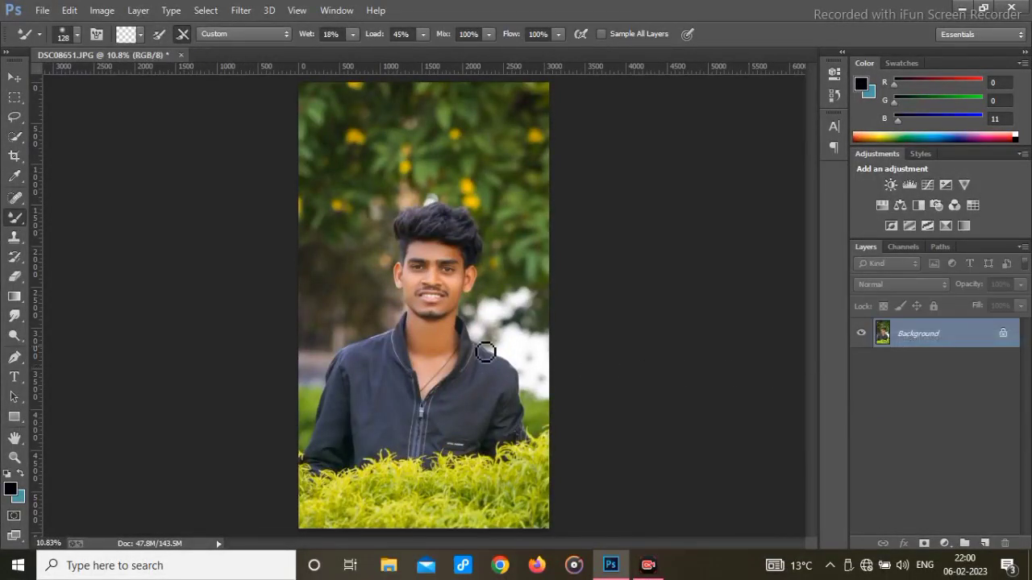
Duplicate the Background and, in the Camera Raw filter, set Temperature to +2, Highlights to +57 and Shadows to +28
{"action": "key", "text": "ctrl+j"}
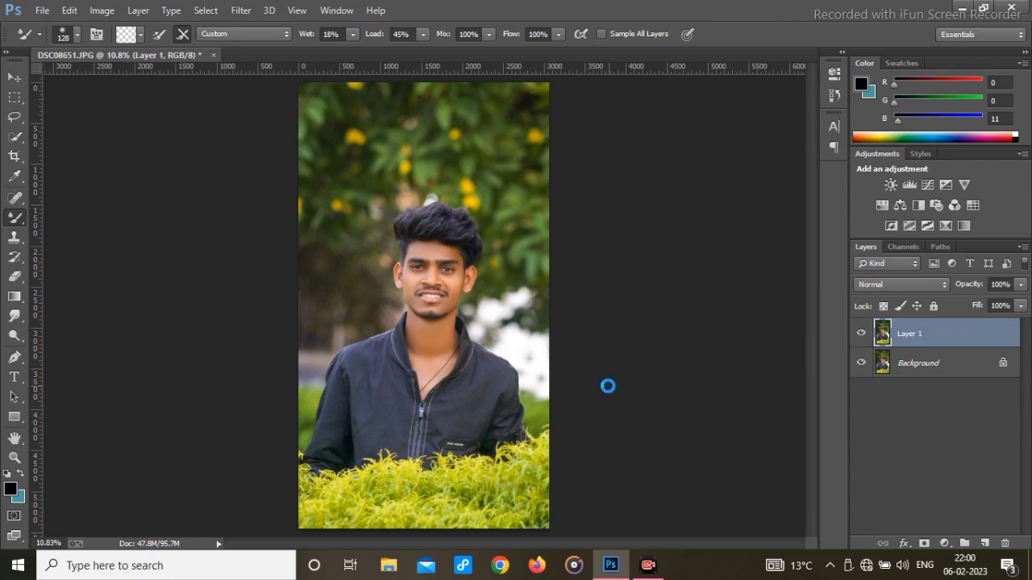
{"action": "key", "text": "ctrl+shift+a"}
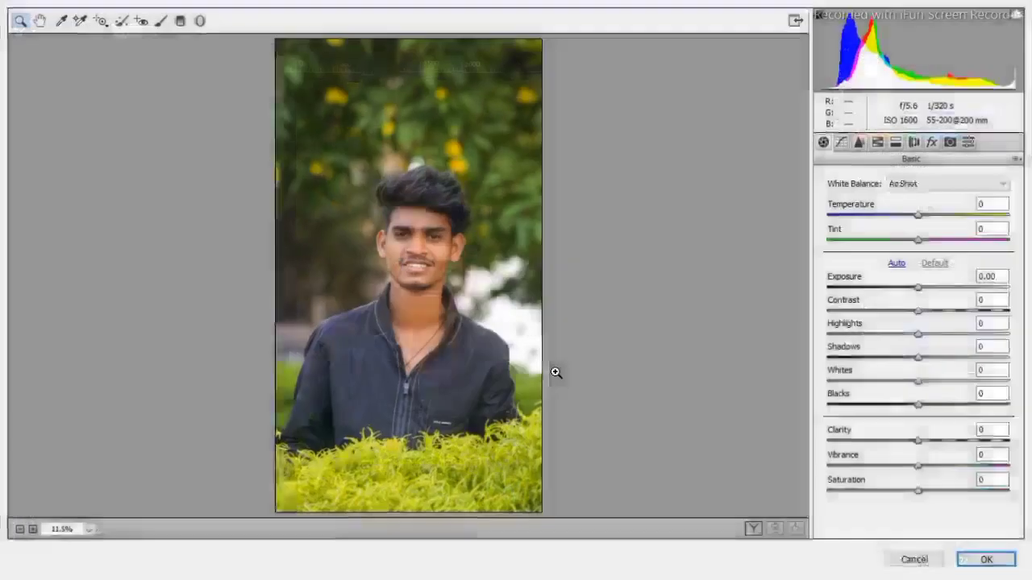
{"action": "left_click_drag", "start_coordinate": [918, 216], "coordinate": [919, 225]}
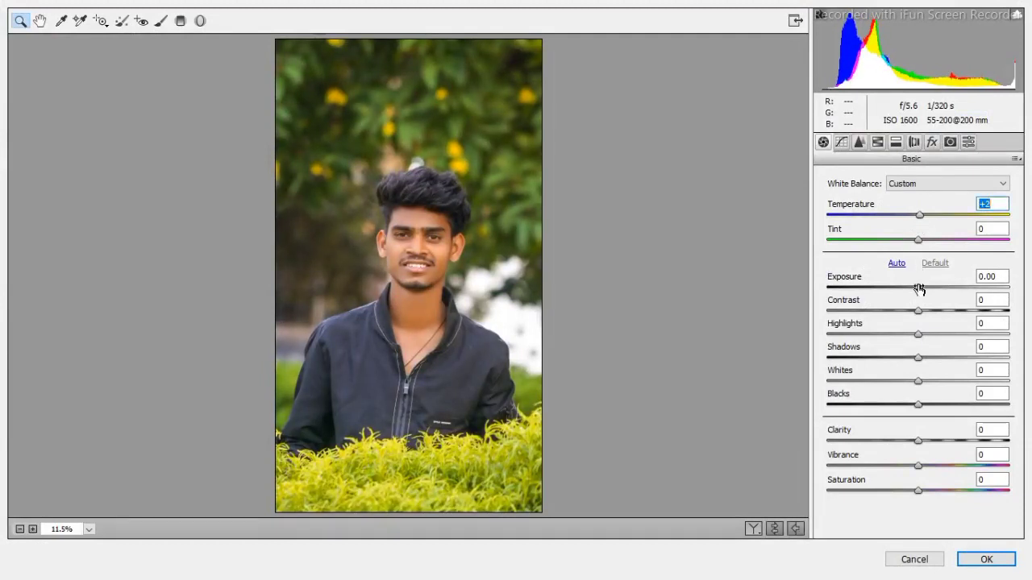
{"action": "left_click_drag", "start_coordinate": [918, 334], "coordinate": [970, 334]}
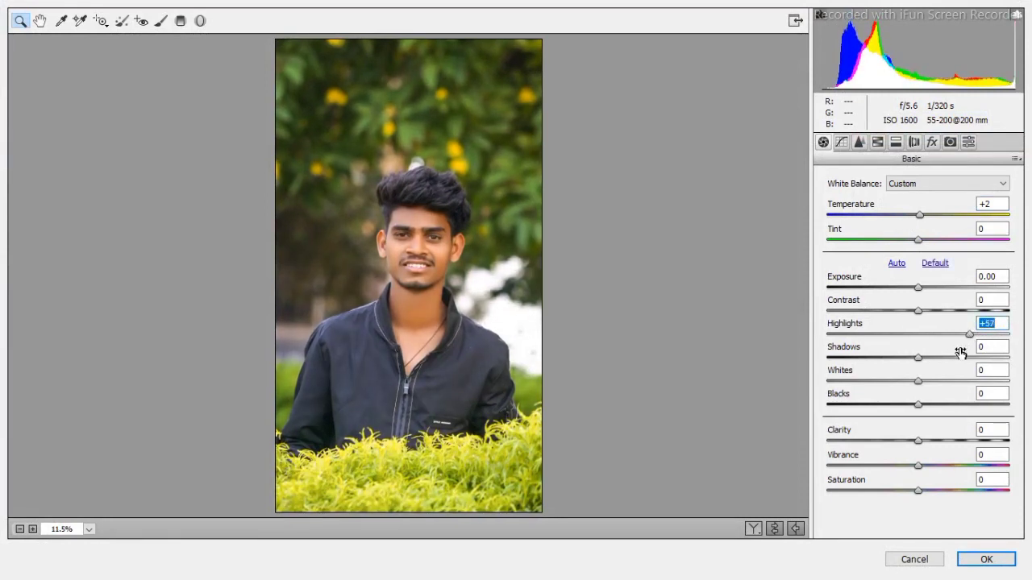
{"action": "left_click_drag", "start_coordinate": [915, 363], "coordinate": [943, 362]}
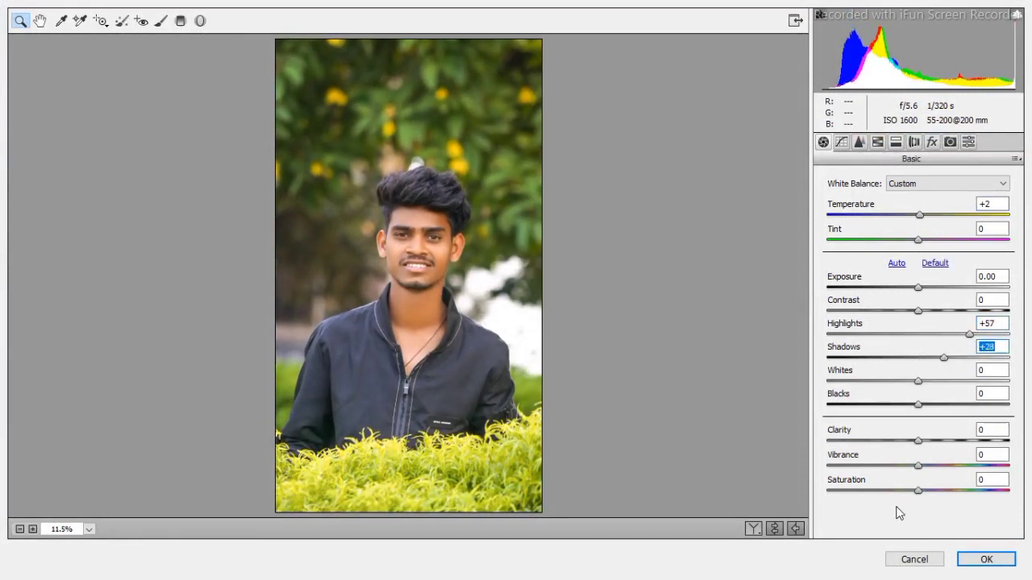
Set the HSL hue of Yellows to +33 and of Greens to -36
{"action": "left_click", "coordinate": [880, 144]}
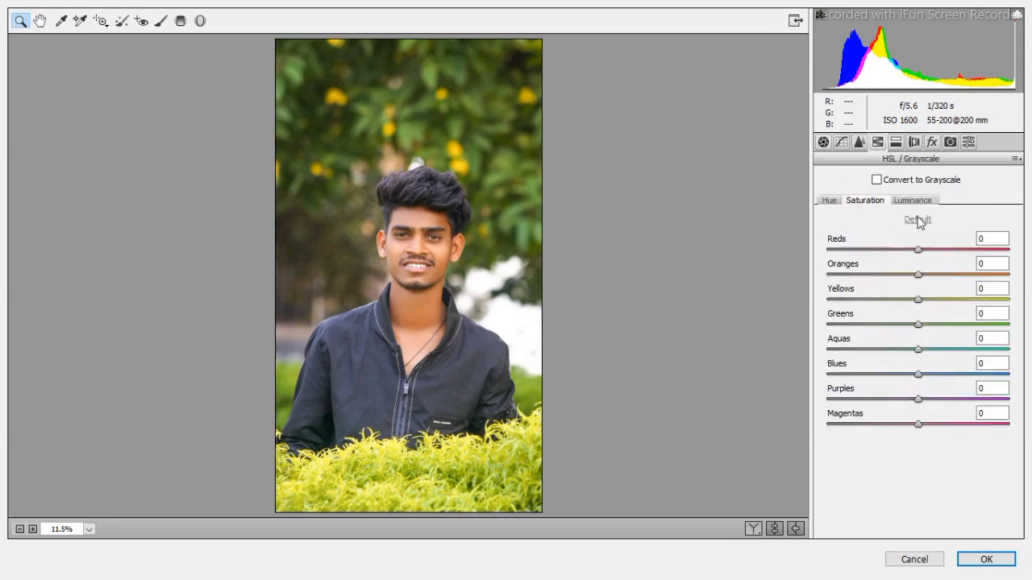
{"action": "left_click_drag", "start_coordinate": [919, 302], "coordinate": [886, 323]}
{"action": "left_click", "coordinate": [828, 200]}
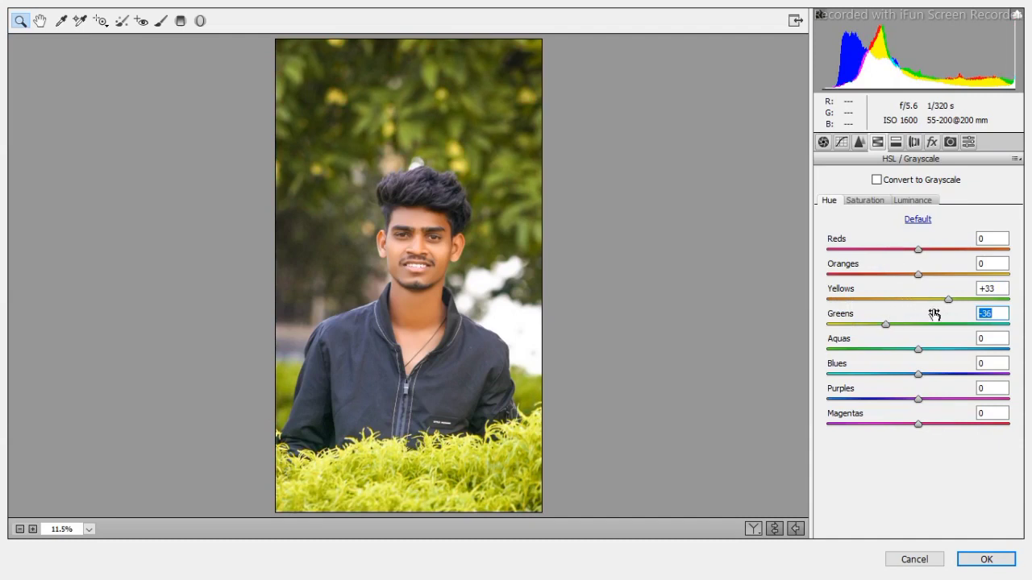
Set the HSL saturation of Yellows to +29 and Greens to -21, and the luminance of Oranges to +17
{"action": "left_click", "coordinate": [861, 202]}
{"action": "mouse_move", "coordinate": [899, 300]}
{"action": "left_mouse_down"}
{"action": "mouse_move", "coordinate": [850, 299]}
{"action": "mouse_move", "coordinate": [990, 296]}
{"action": "mouse_move", "coordinate": [944, 299]}
{"action": "mouse_move", "coordinate": [919, 321]}
{"action": "mouse_move", "coordinate": [866, 315]}
{"action": "mouse_move", "coordinate": [906, 317]}
{"action": "left_mouse_up"}
{"action": "left_click", "coordinate": [907, 201]}
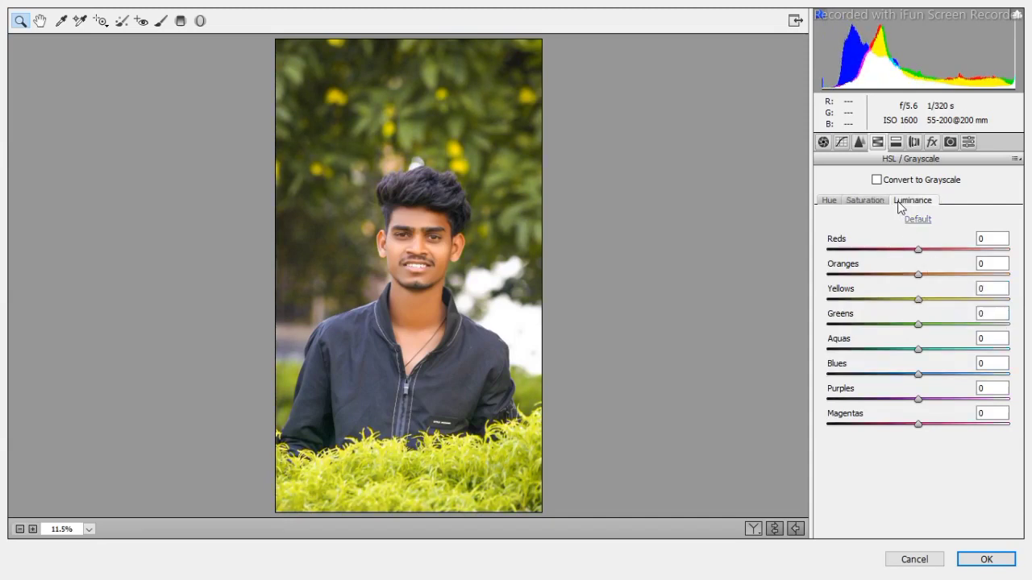
{"action": "left_click_drag", "start_coordinate": [920, 275], "coordinate": [931, 279]}
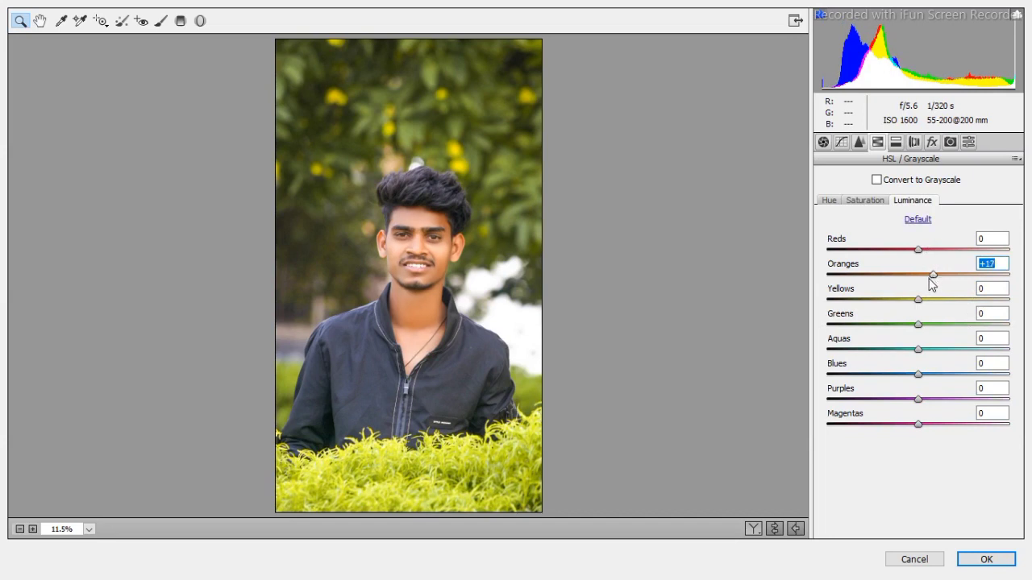
{"action": "left_click", "coordinate": [859, 202]}
{"action": "left_click", "coordinate": [904, 325]}
{"action": "left_click_drag", "start_coordinate": [901, 325], "coordinate": [897, 326]}
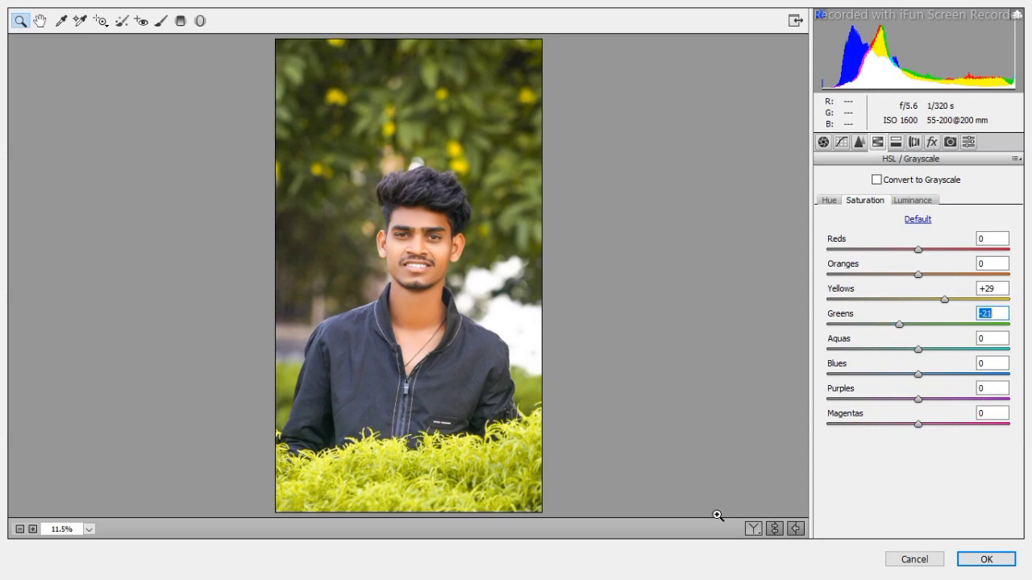
Show the before and after views side by side and set the hue of Oranges to -16
{"action": "left_click", "coordinate": [753, 530]}
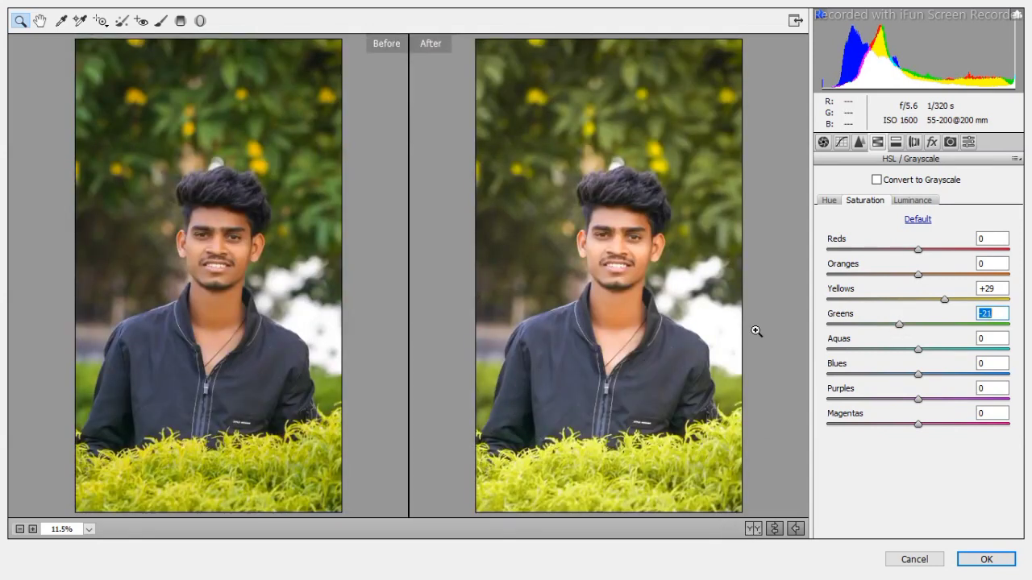
{"action": "left_click", "coordinate": [909, 200]}
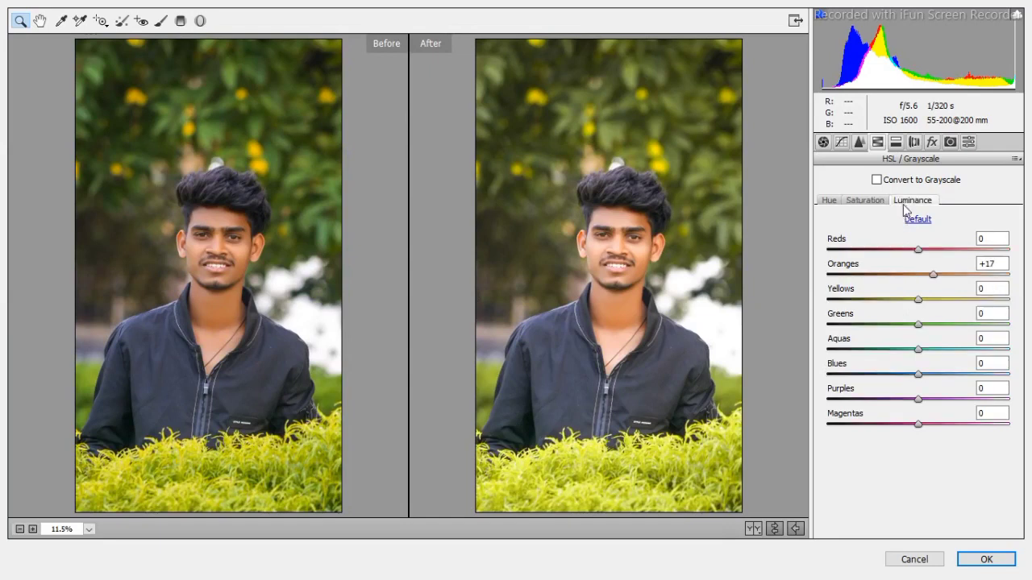
{"action": "left_click", "coordinate": [836, 201]}
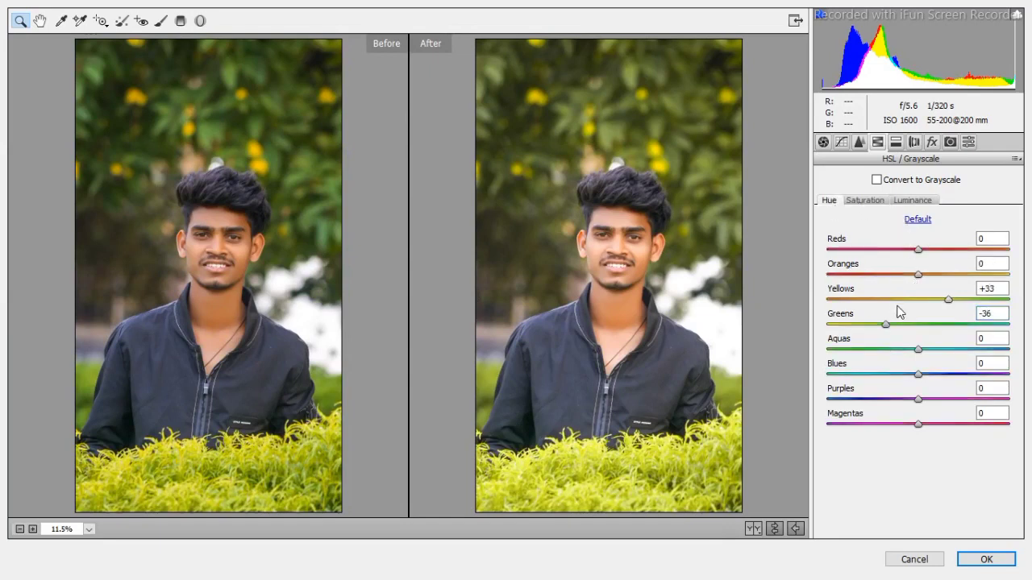
{"action": "left_click", "coordinate": [927, 276]}
{"action": "left_click_drag", "start_coordinate": [933, 279], "coordinate": [904, 288]}
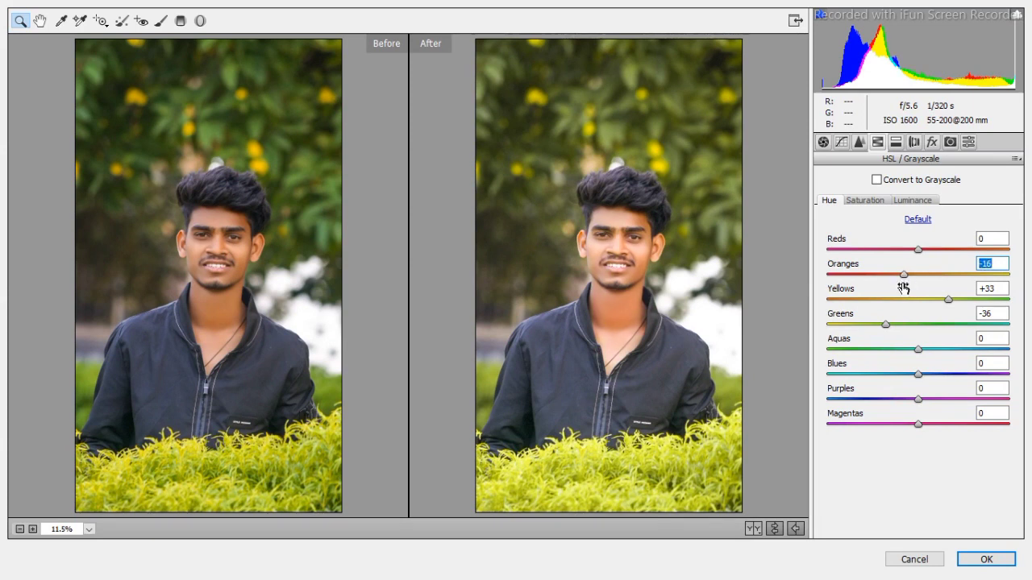
Set the saturation of Oranges to +14 and the hue of Oranges to -1
{"action": "left_click", "coordinate": [877, 203]}
{"action": "mouse_move", "coordinate": [918, 275]}
{"action": "left_mouse_down"}
{"action": "mouse_move", "coordinate": [940, 281]}
{"action": "mouse_move", "coordinate": [893, 279]}
{"action": "mouse_move", "coordinate": [933, 279]}
{"action": "left_mouse_up"}
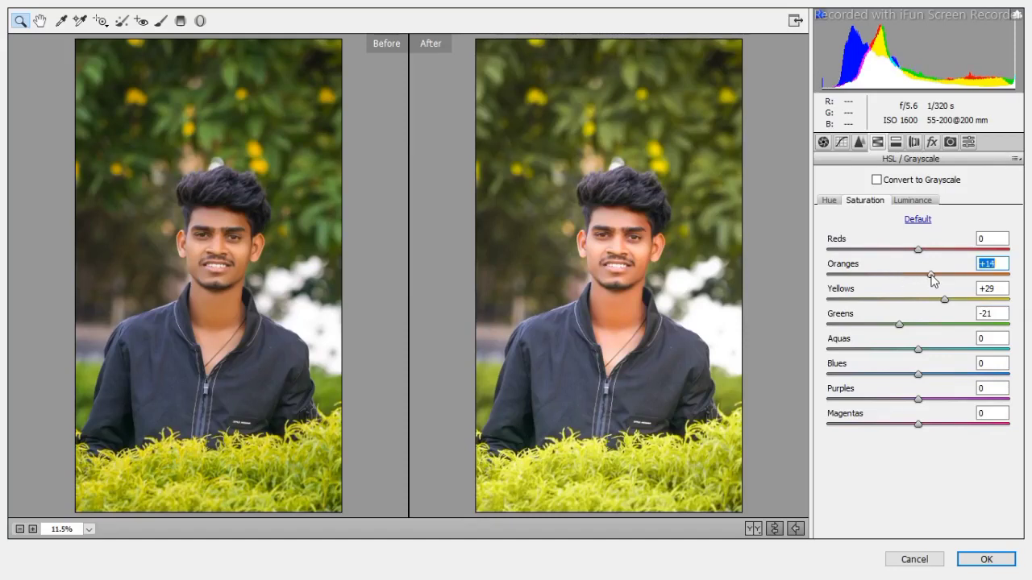
{"action": "left_click", "coordinate": [829, 202]}
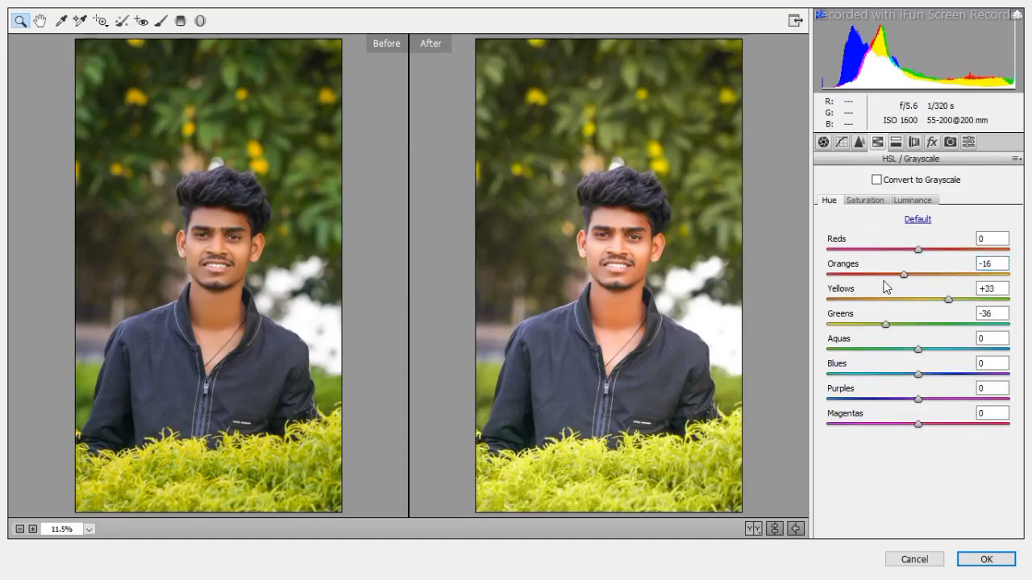
{"action": "left_click_drag", "start_coordinate": [898, 276], "coordinate": [919, 290]}
Set the saturation of Greens to -77 and of Yellows to about +67
{"action": "left_click", "coordinate": [865, 202]}
{"action": "left_click_drag", "start_coordinate": [906, 326], "coordinate": [855, 330]}
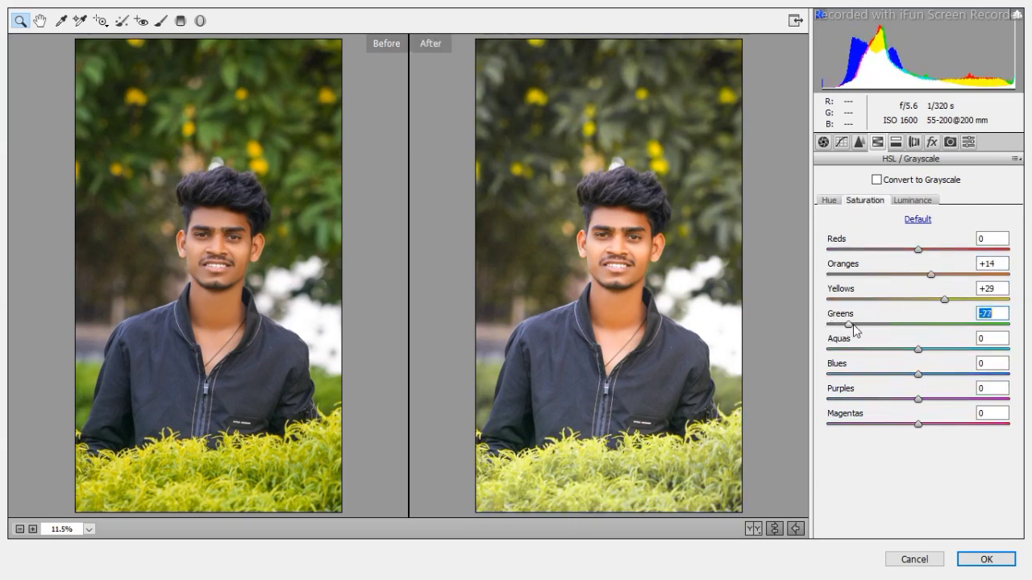
{"action": "left_click_drag", "start_coordinate": [944, 300], "coordinate": [1030, 309]}
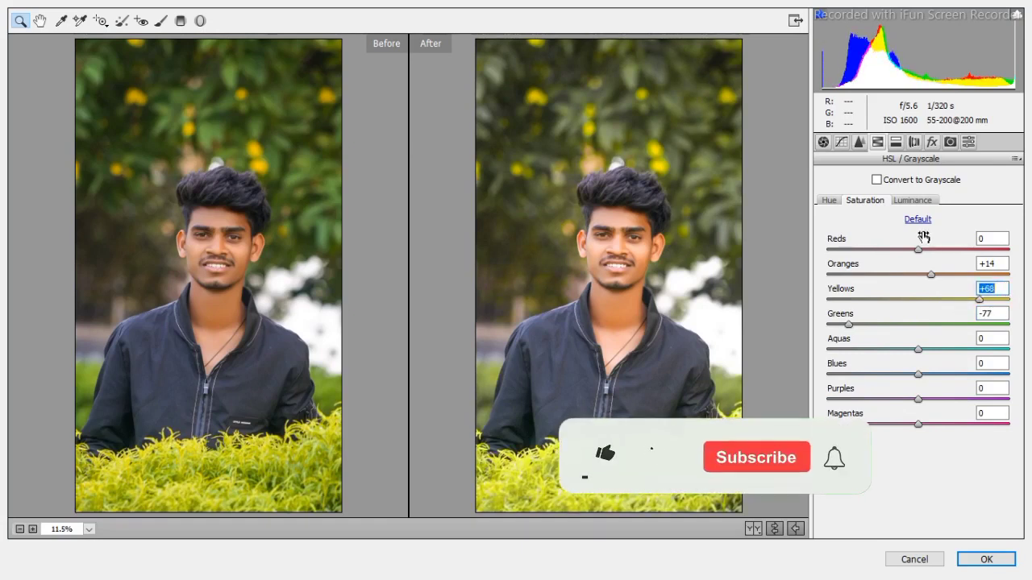
Set the hue of Yellows to -13 and of Greens to -78, and apply the Camera Raw adjustments
{"action": "left_click", "coordinate": [829, 201]}
{"action": "left_click_drag", "start_coordinate": [948, 299], "coordinate": [854, 326]}
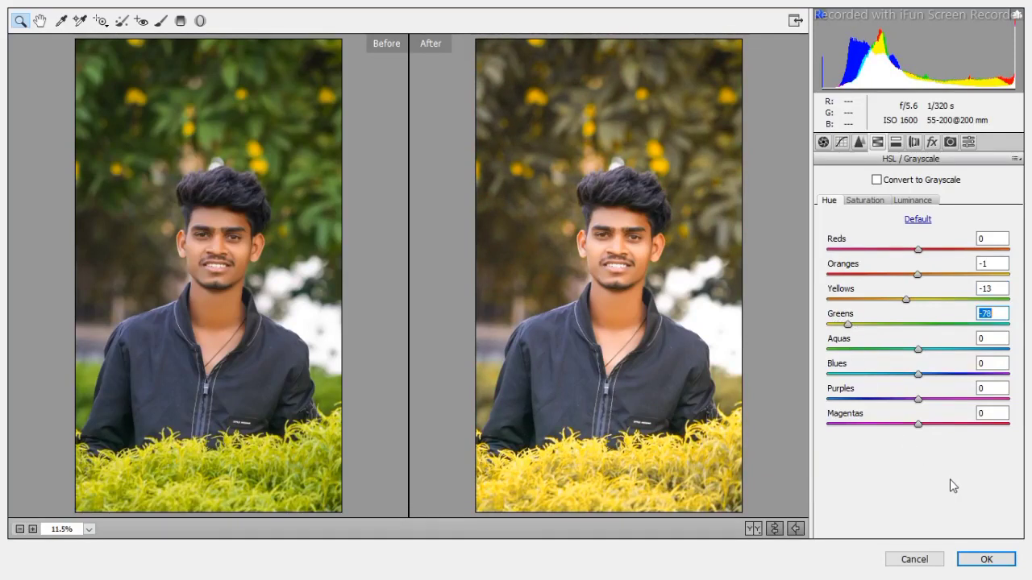
{"action": "left_click", "coordinate": [981, 558]}
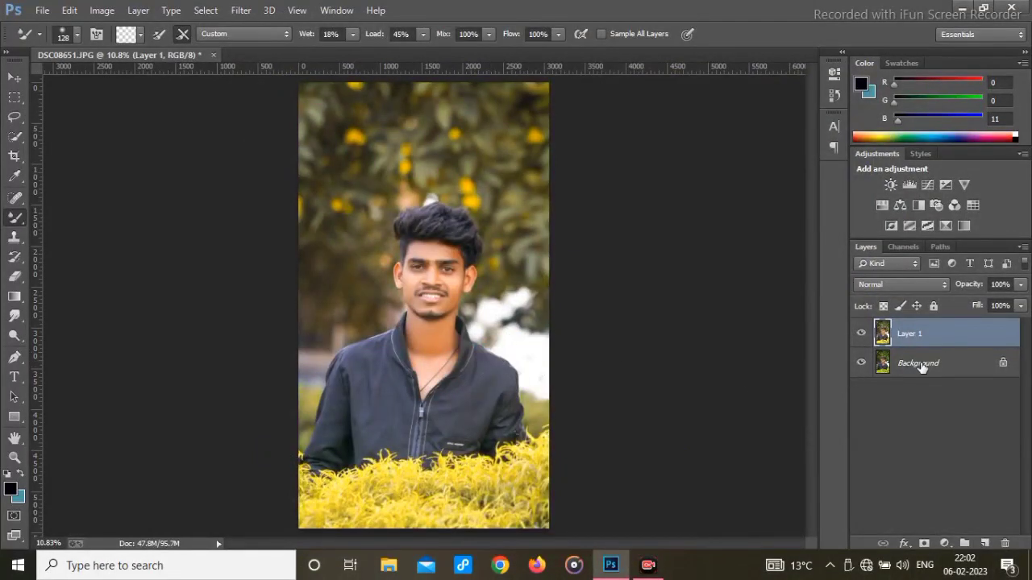
Toggle the Background layer's visibility and flatten the image into a single layer
{"action": "right_click", "coordinate": [923, 367]}
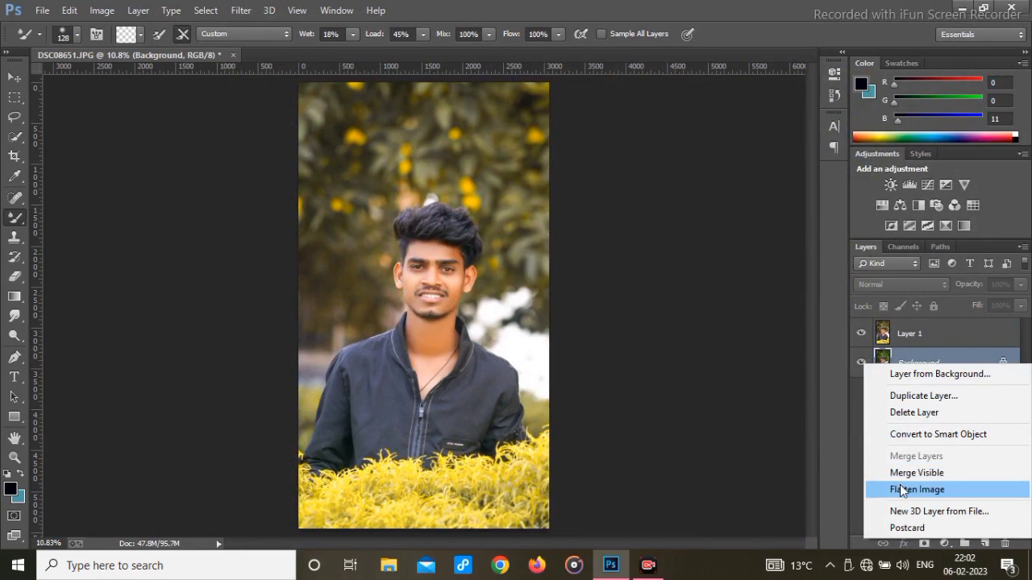
{"action": "left_click", "coordinate": [849, 435]}
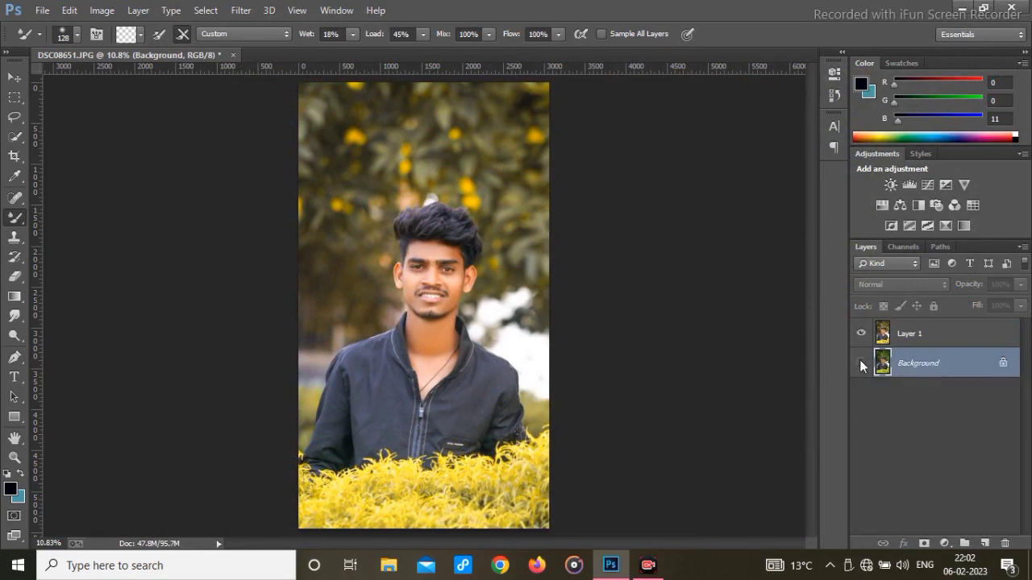
{"action": "left_click", "coordinate": [860, 364]}
{"action": "left_click", "coordinate": [861, 364], "text": "alt"}
{"action": "right_click", "coordinate": [966, 367]}
{"action": "left_click", "coordinate": [914, 489]}
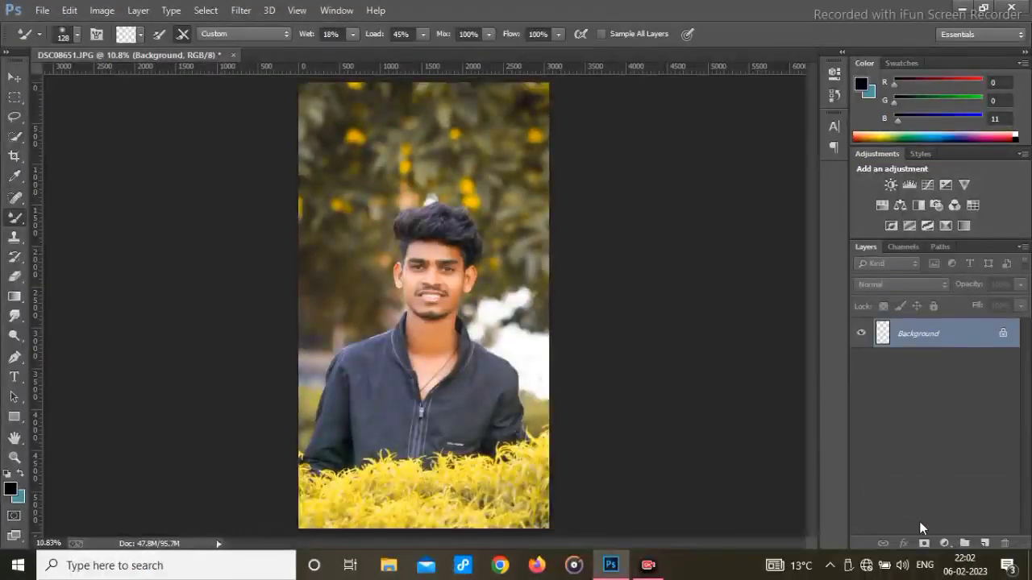
Try a Selective Color adjustment on the Whites with Cyan -92% and Magenta +28%, and delete the adjustment layer
{"action": "left_click", "coordinate": [945, 544]}
{"action": "left_click", "coordinate": [927, 528]}
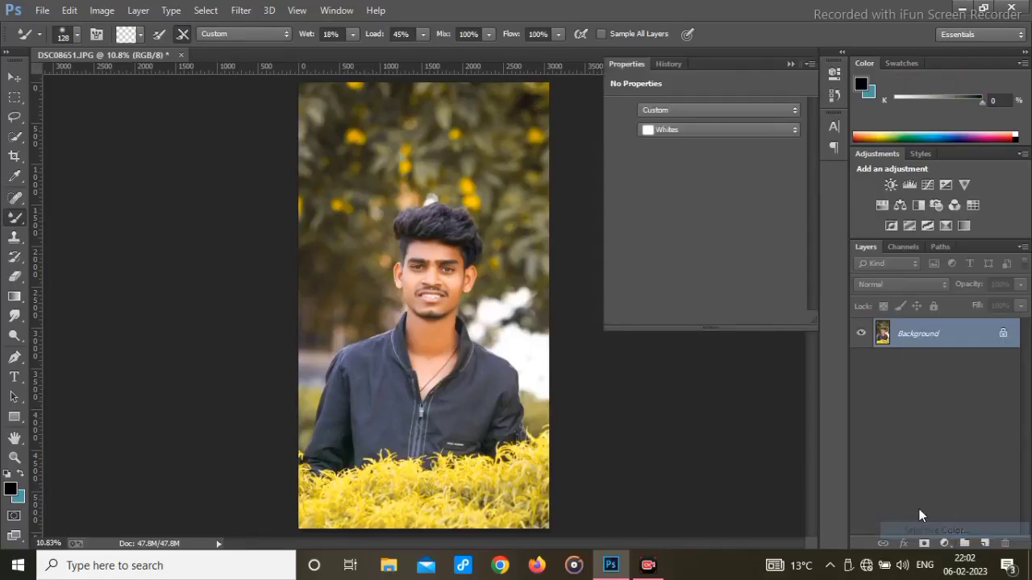
{"action": "left_click_drag", "start_coordinate": [704, 162], "coordinate": [719, 160]}
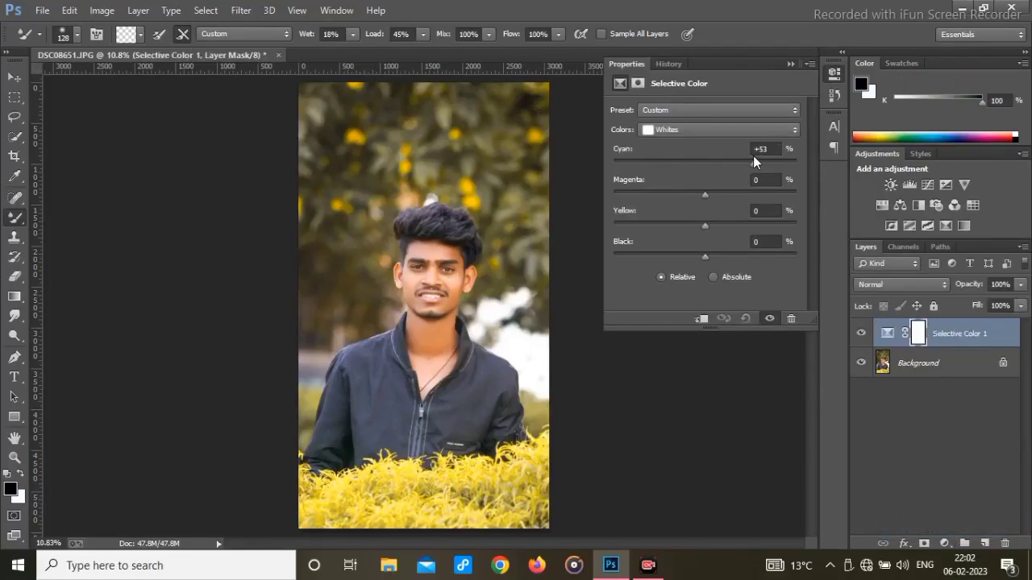
{"action": "mouse_move", "coordinate": [641, 153]}
{"action": "left_mouse_down"}
{"action": "mouse_move", "coordinate": [738, 164]}
{"action": "mouse_move", "coordinate": [631, 163]}
{"action": "left_mouse_up"}
{"action": "left_click_drag", "start_coordinate": [789, 165], "coordinate": [623, 175]}
{"action": "left_click_drag", "start_coordinate": [709, 196], "coordinate": [717, 198]}
{"action": "left_click_drag", "start_coordinate": [623, 200], "coordinate": [730, 201]}
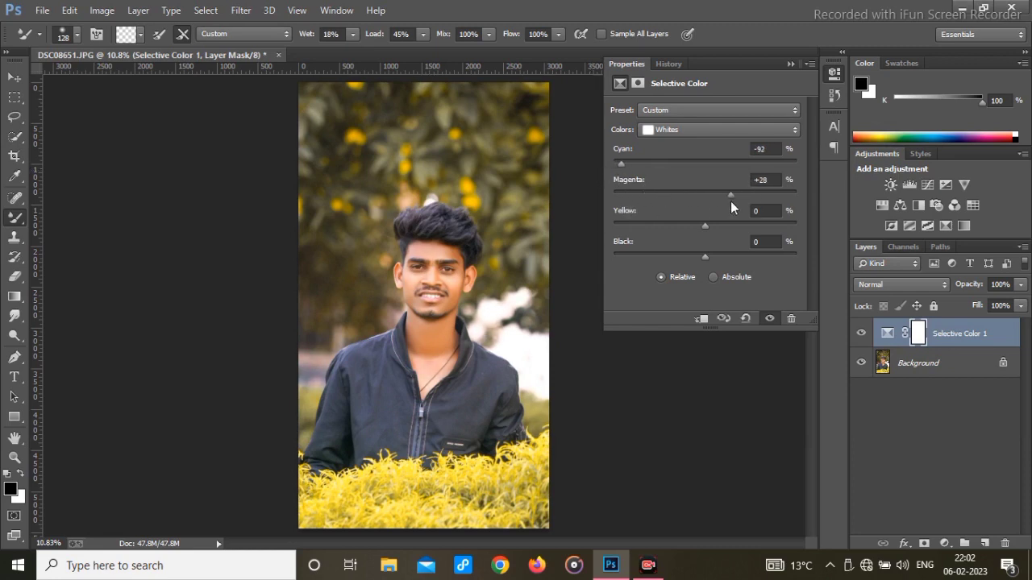
{"action": "double_click", "coordinate": [1005, 545]}
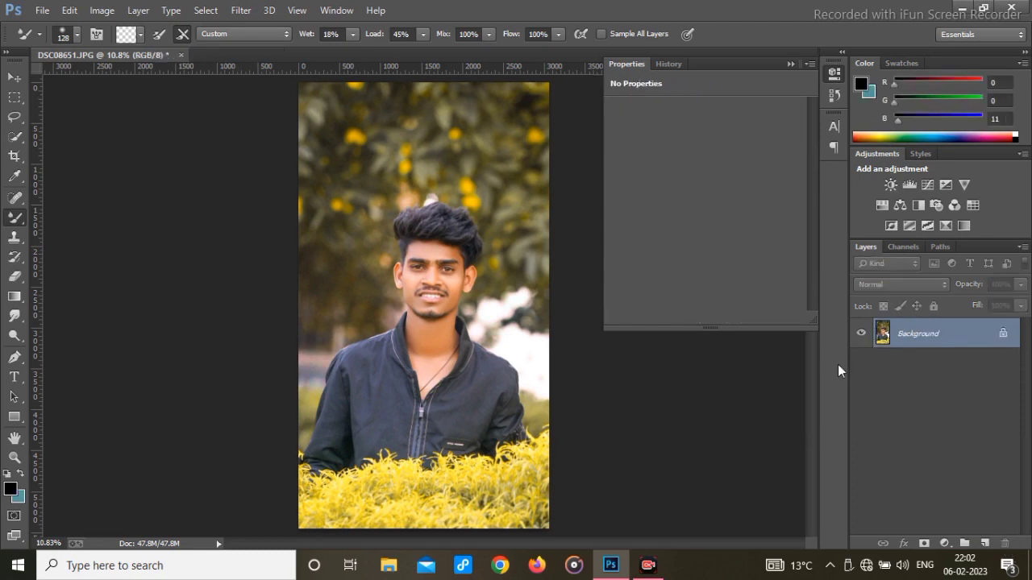
Start the Color Efex Pro 3.0 Complete filter on the image and choose method 2 for the Foliage effect
{"action": "left_click", "coordinate": [681, 64]}
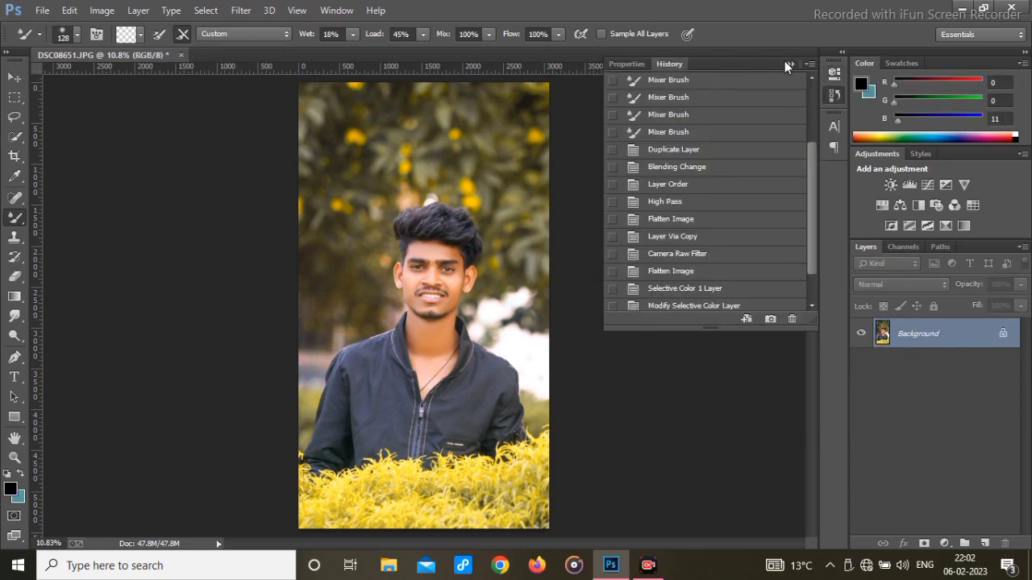
{"action": "left_click", "coordinate": [790, 63]}
{"action": "left_click", "coordinate": [241, 9]}
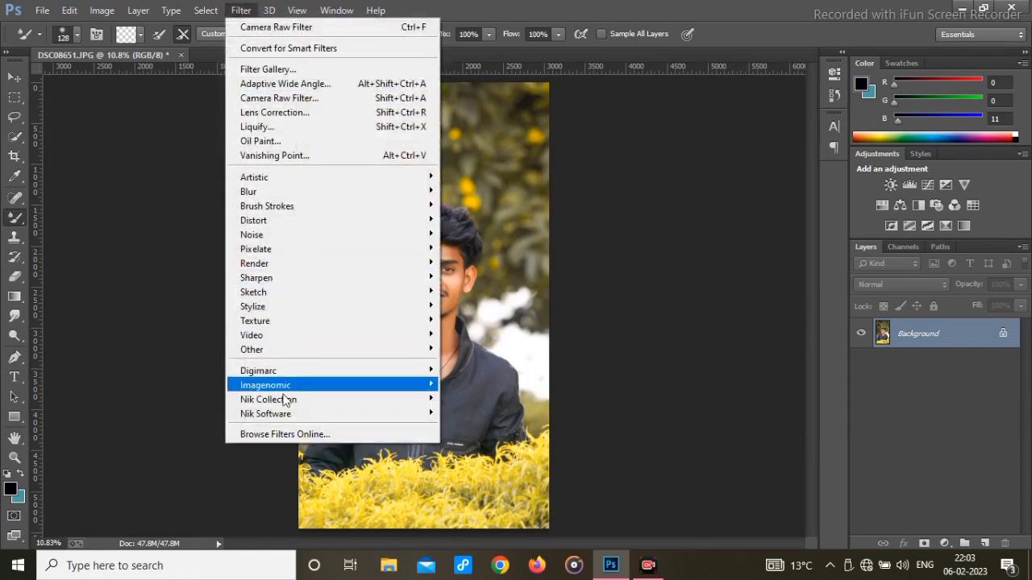
{"action": "mouse_move", "coordinate": [341, 414]}
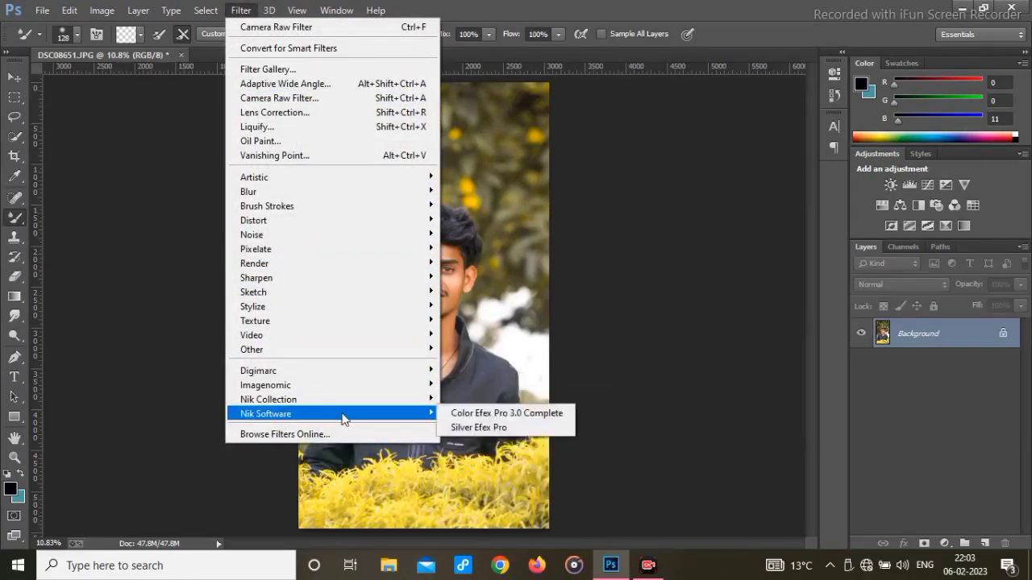
{"action": "left_click", "coordinate": [492, 412]}
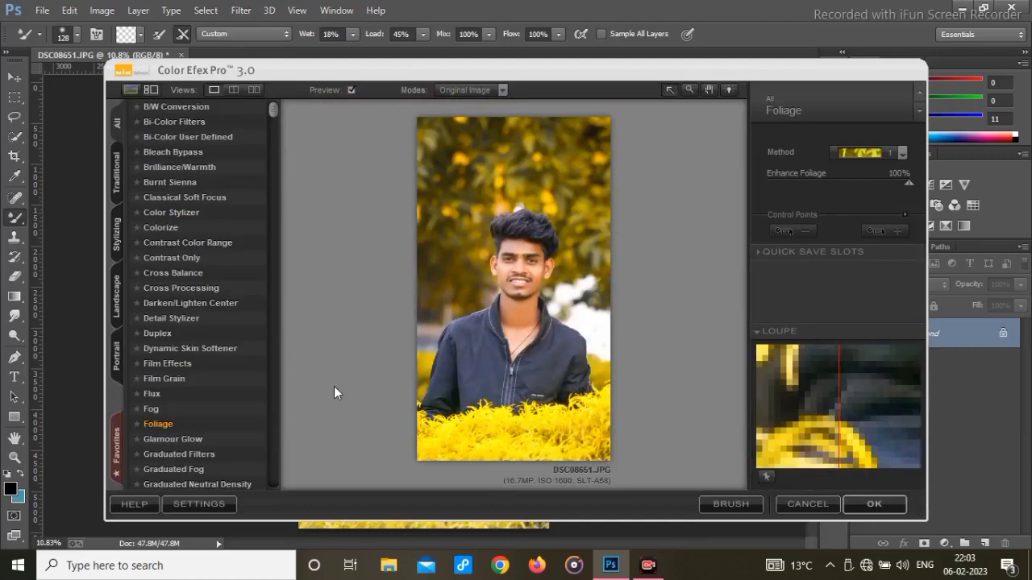
{"action": "left_click", "coordinate": [869, 151]}
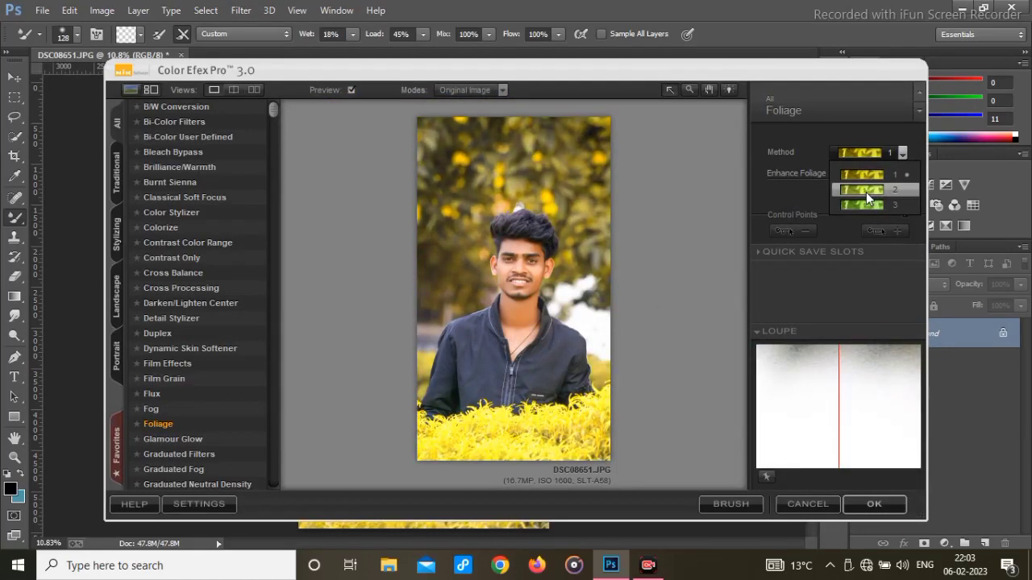
{"action": "left_click", "coordinate": [866, 192]}
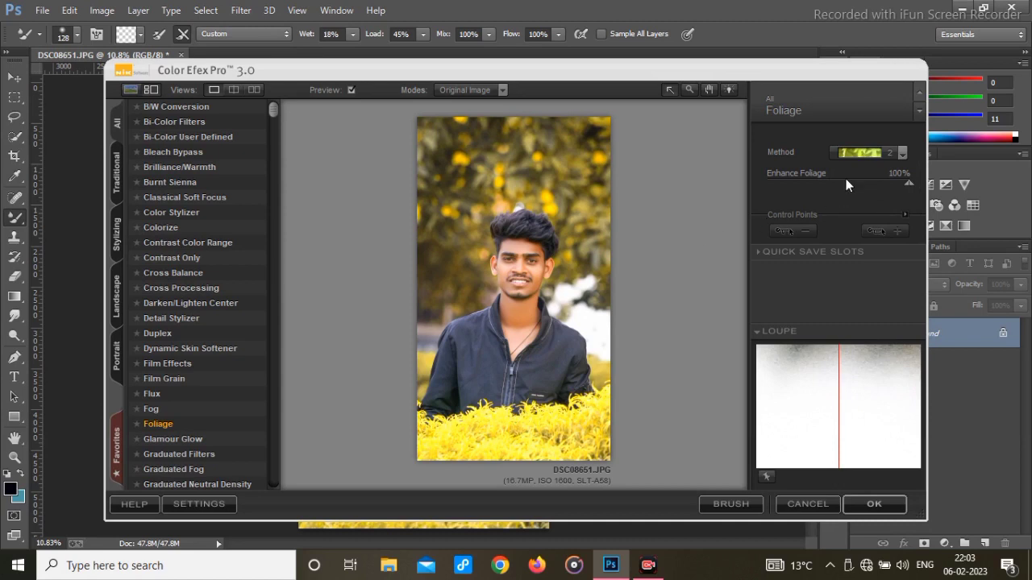
Set Enhance Foliage to about 50%, apply the filter, and flatten the image
{"action": "left_click", "coordinate": [846, 185]}
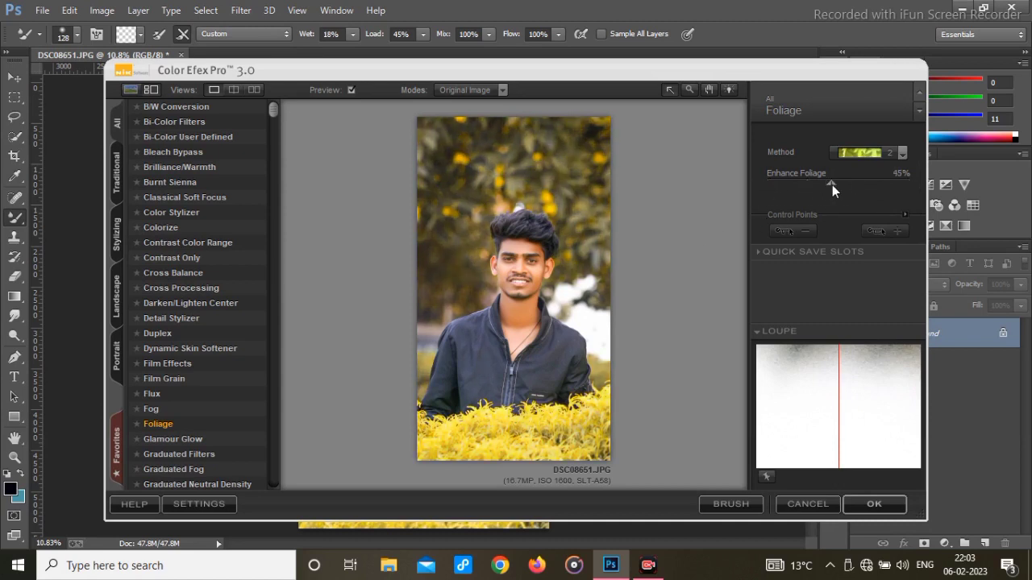
{"action": "left_click_drag", "start_coordinate": [832, 185], "coordinate": [837, 181]}
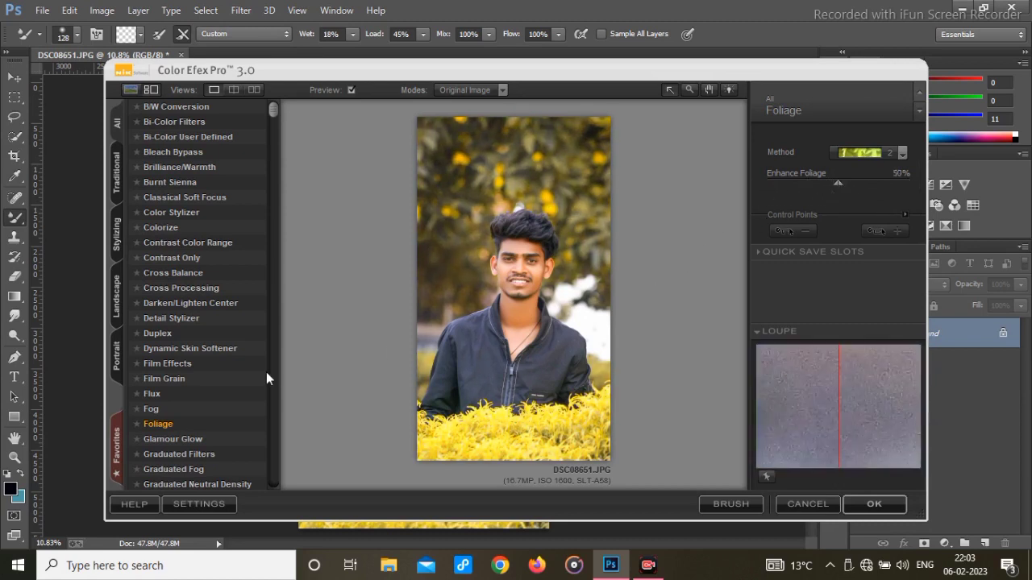
{"action": "left_click", "coordinate": [873, 504]}
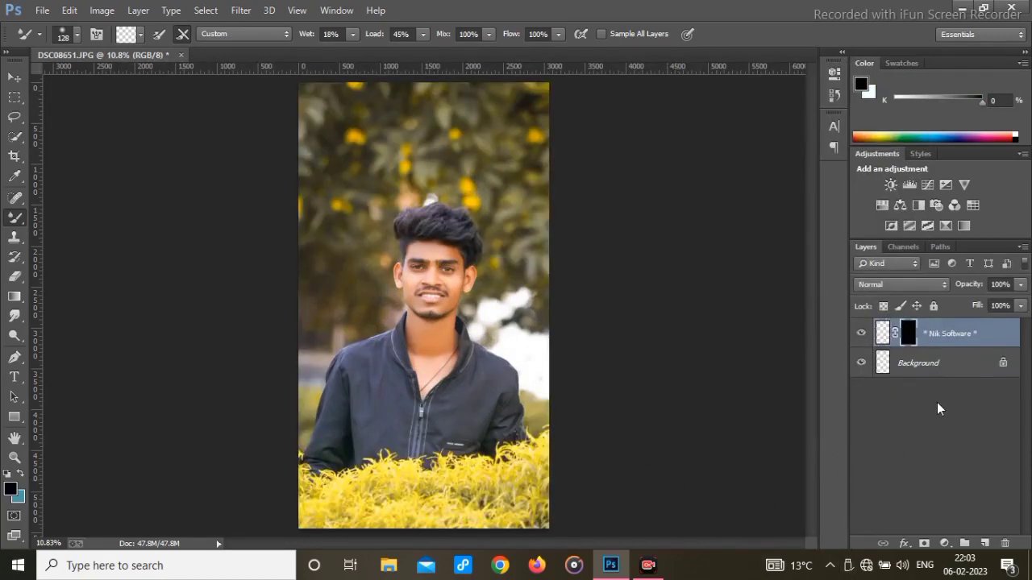
{"action": "right_click", "coordinate": [927, 371]}
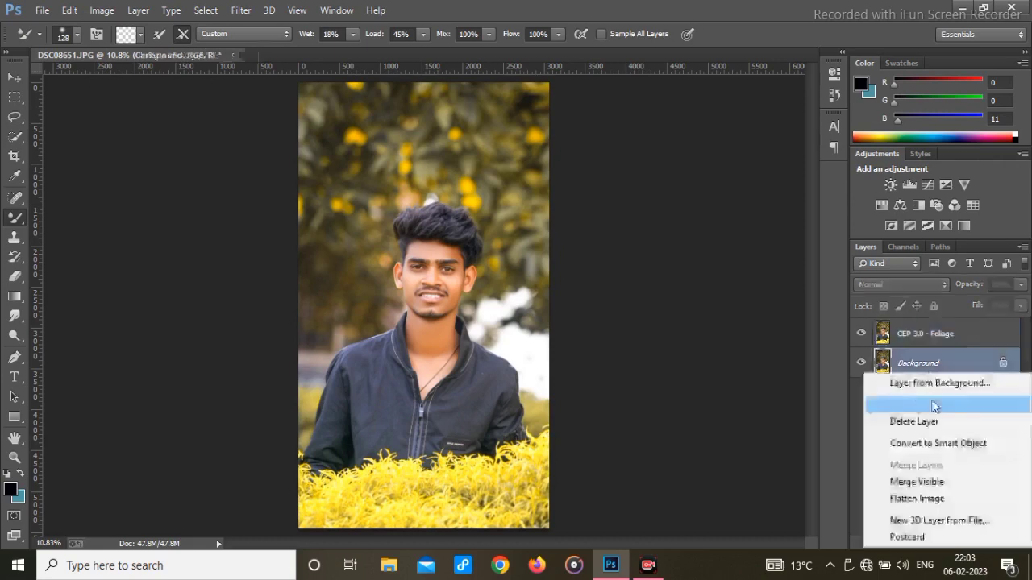
{"action": "left_click", "coordinate": [898, 499]}
Add a Color Balance adjustment layer with midtones at Cyan-Red -13 and Yellow-Blue +22, and shift Magenta-Green slightly toward magenta
{"action": "left_click", "coordinate": [944, 543]}
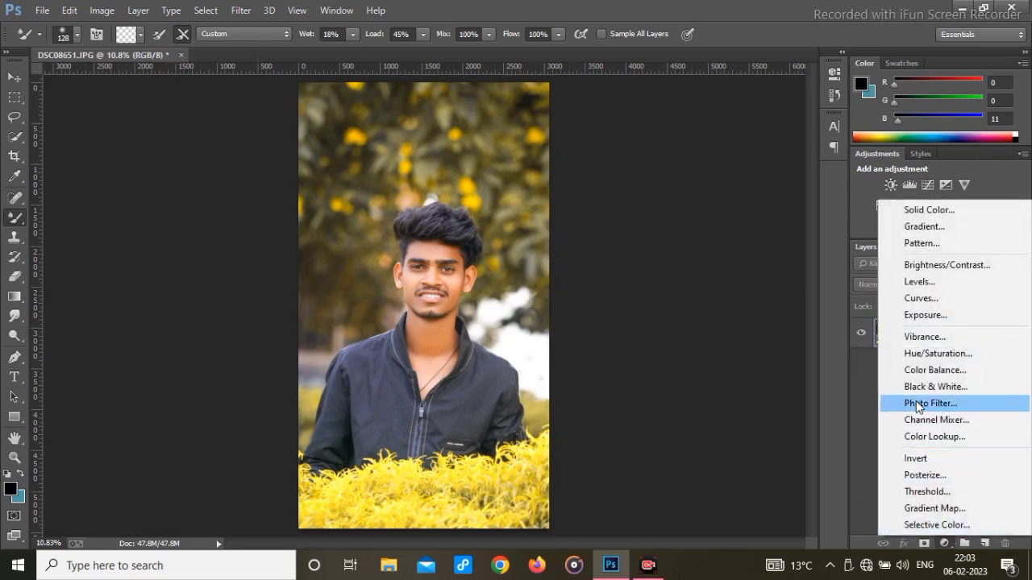
{"action": "left_click", "coordinate": [919, 373]}
{"action": "mouse_move", "coordinate": [686, 143]}
{"action": "left_mouse_down"}
{"action": "mouse_move", "coordinate": [700, 144]}
{"action": "mouse_move", "coordinate": [676, 140]}
{"action": "left_mouse_up"}
{"action": "left_click_drag", "start_coordinate": [686, 191], "coordinate": [702, 205]}
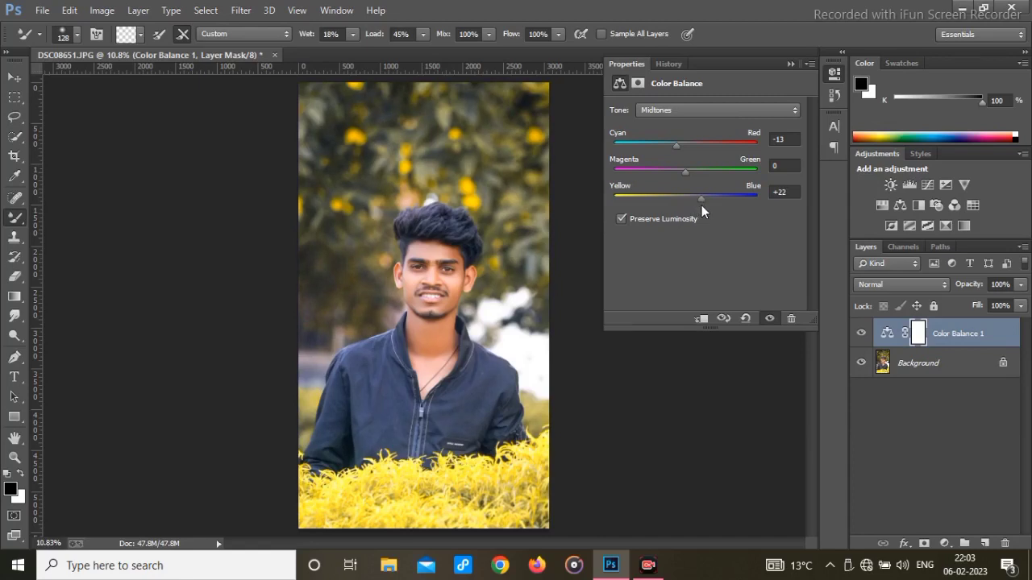
{"action": "left_click_drag", "start_coordinate": [688, 173], "coordinate": [672, 171]}
{"action": "left_click", "coordinate": [788, 60]}
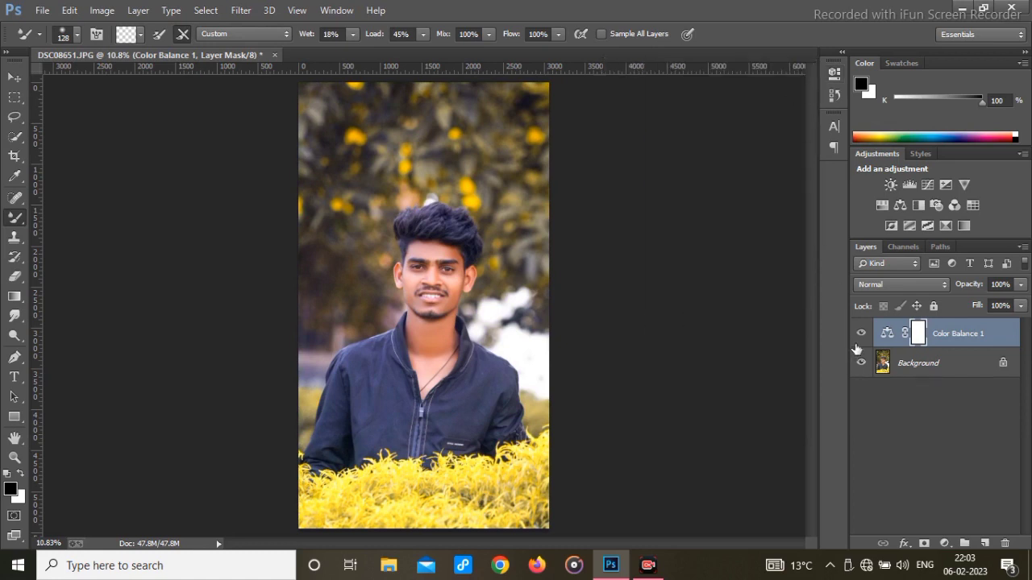
Compare the image with and without the Color Balance layer, and flatten the image
{"action": "left_click", "coordinate": [861, 334]}
{"action": "left_click", "coordinate": [860, 333]}
{"action": "left_click", "coordinate": [860, 333]}
{"action": "left_click", "coordinate": [860, 333]}
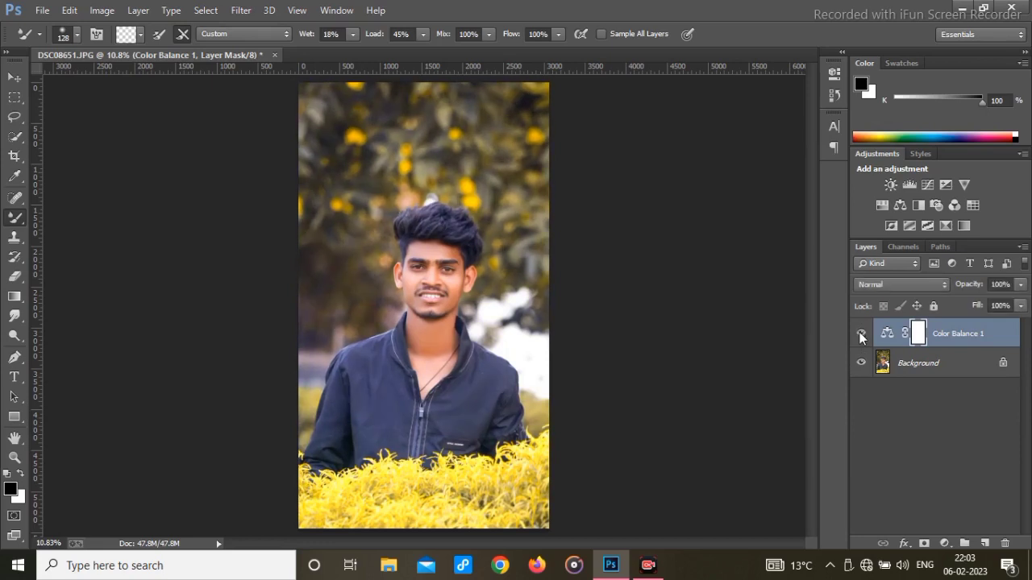
{"action": "right_click", "coordinate": [923, 368]}
{"action": "left_click", "coordinate": [915, 500]}
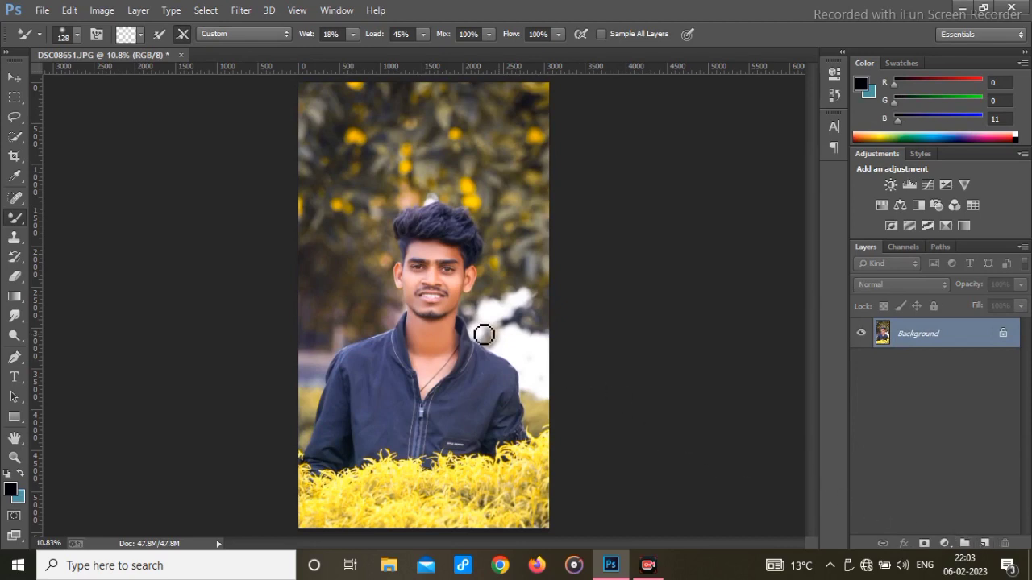
Duplicate the Background layer and brighten the cheeks, forehead and jaw with the Dodge tool on Midtones at 50% exposure
{"action": "scroll", "coordinate": [421, 312], "scroll_direction": "up", "scroll_amount": 5}
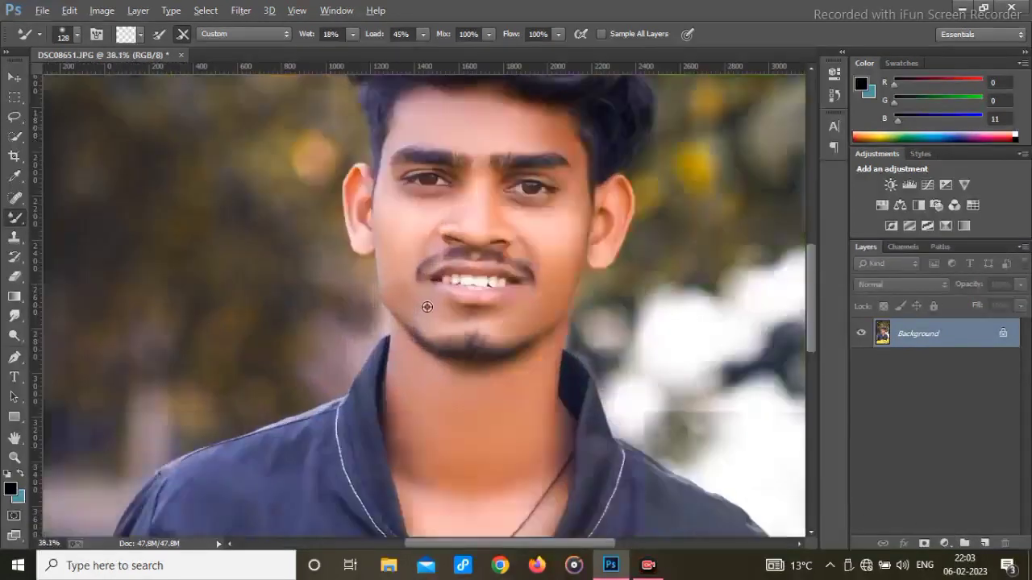
{"action": "scroll", "coordinate": [449, 288], "scroll_direction": "up", "scroll_amount": 2}
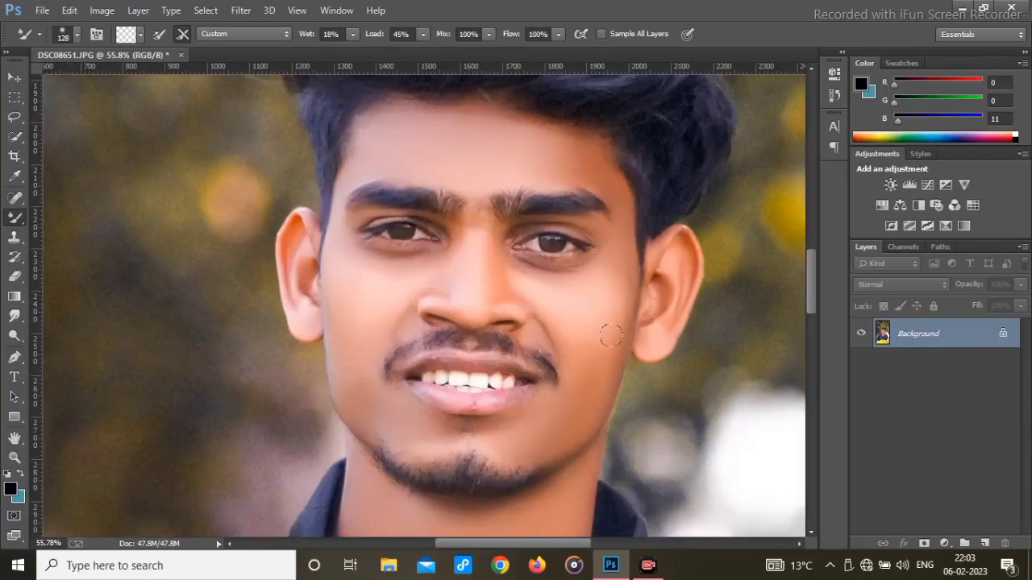
{"action": "key", "text": "ctrl+j"}
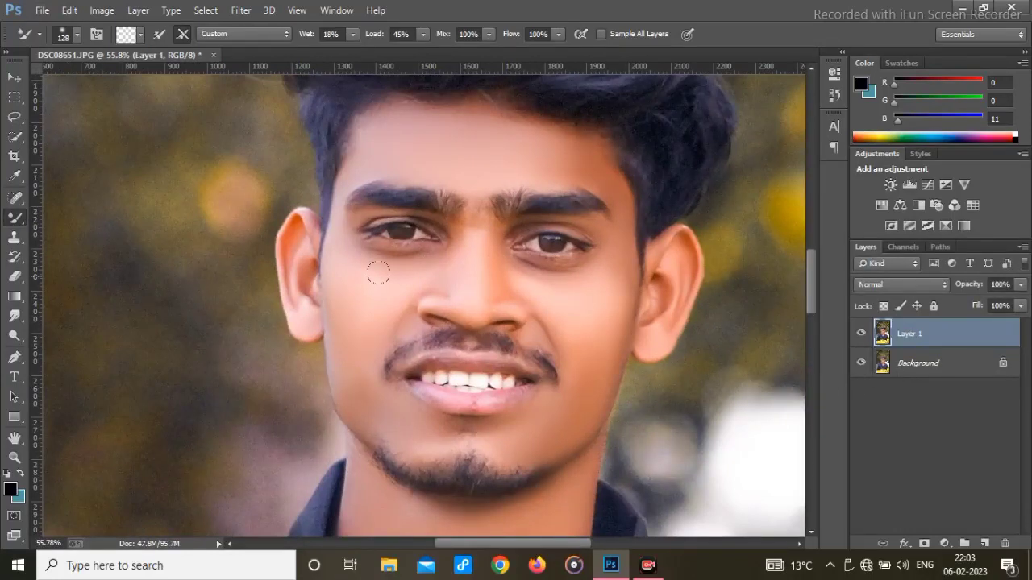
{"action": "left_click", "coordinate": [15, 336]}
{"action": "left_click", "coordinate": [60, 335]}
{"action": "left_click_drag", "start_coordinate": [368, 312], "coordinate": [432, 316]}
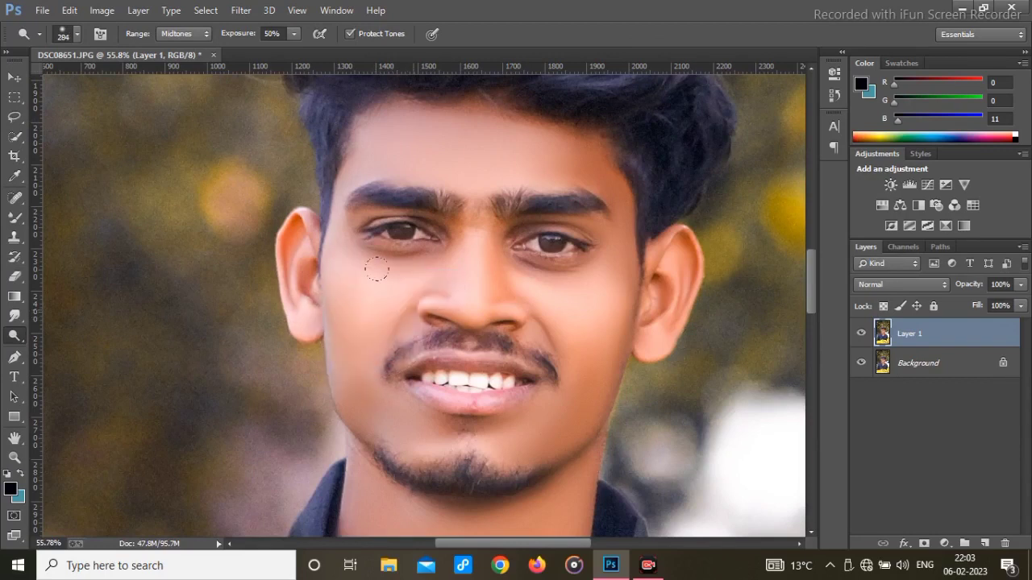
{"action": "left_click_drag", "start_coordinate": [345, 123], "coordinate": [493, 129]}
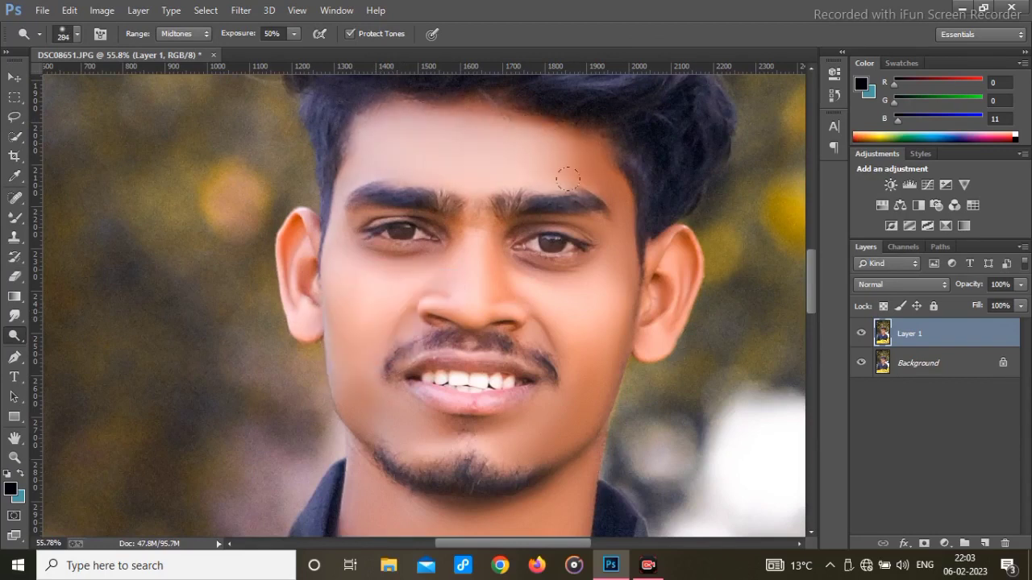
{"action": "left_click_drag", "start_coordinate": [609, 295], "coordinate": [566, 282]}
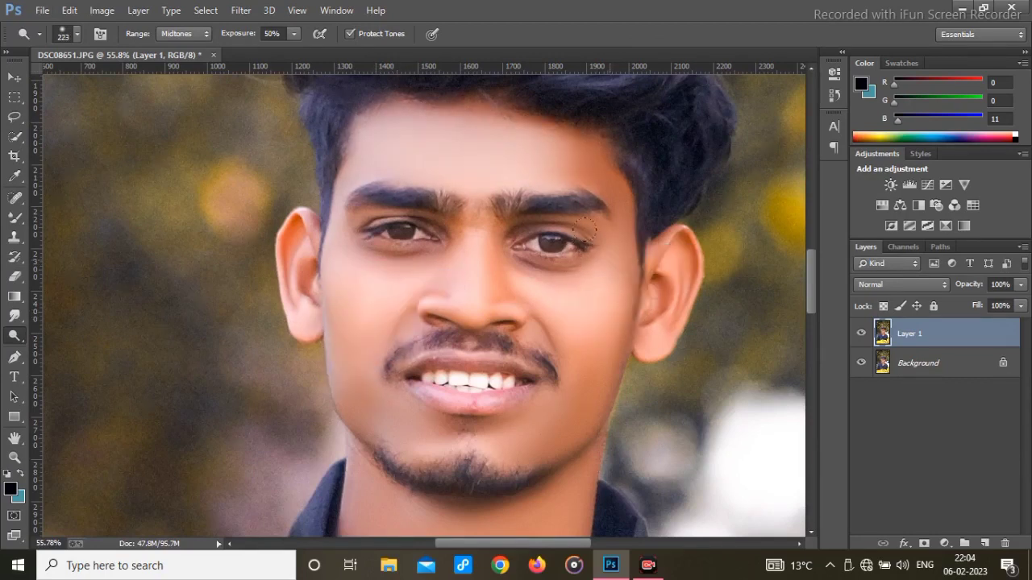
{"action": "left_click_drag", "start_coordinate": [562, 338], "coordinate": [526, 429]}
{"action": "left_click_drag", "start_coordinate": [328, 321], "coordinate": [383, 401]}
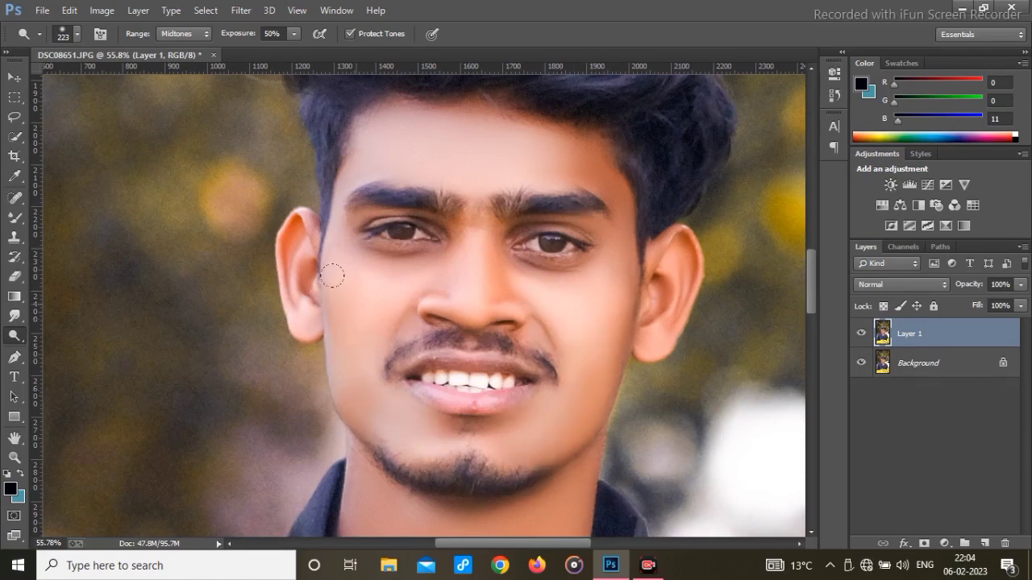
Brighten the neck and upper chest with the Dodge tool, using a larger brush of 367 pixels
{"action": "scroll", "coordinate": [589, 317], "scroll_direction": "down", "scroll_amount": 3}
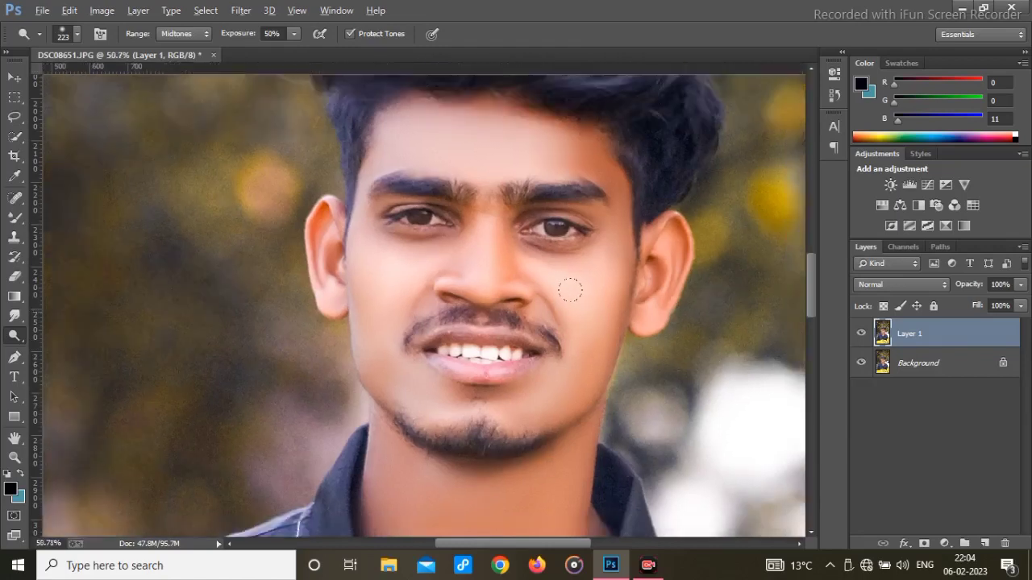
{"action": "scroll", "coordinate": [461, 411], "scroll_direction": "down", "scroll_amount": 3}
{"action": "left_click_drag", "start_coordinate": [462, 405], "coordinate": [483, 404]}
{"action": "mouse_move", "coordinate": [437, 364]}
{"action": "left_mouse_down"}
{"action": "mouse_move", "coordinate": [451, 453]}
{"action": "mouse_move", "coordinate": [453, 409]}
{"action": "mouse_move", "coordinate": [551, 355]}
{"action": "mouse_move", "coordinate": [524, 404]}
{"action": "mouse_move", "coordinate": [456, 451]}
{"action": "left_mouse_up"}
{"action": "scroll", "coordinate": [513, 405], "scroll_direction": "down", "scroll_amount": 4}
{"action": "left_click_drag", "start_coordinate": [513, 404], "coordinate": [486, 460]}
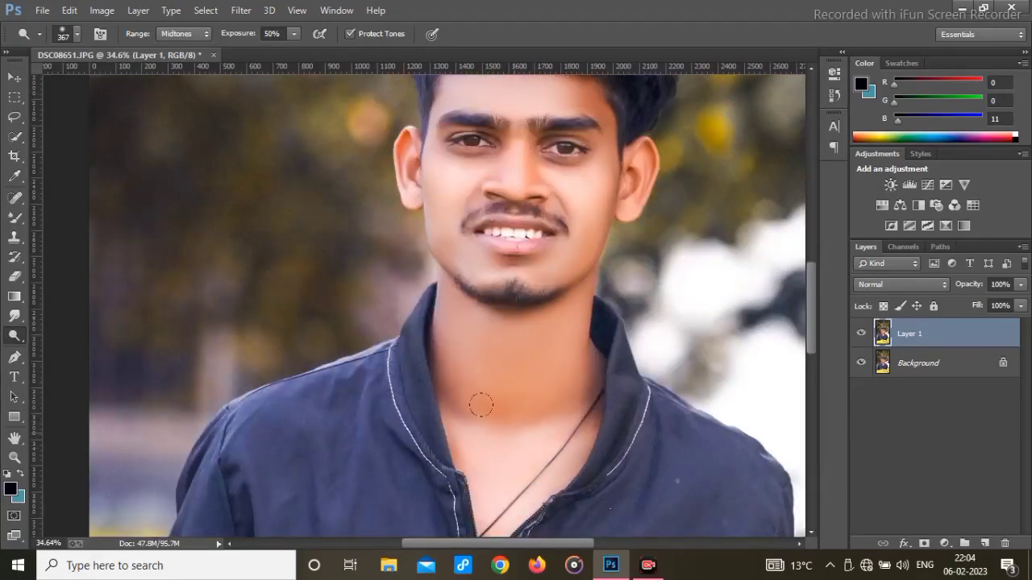
Dodge the side of the face near the ear with a smaller brush, and merge the layers into one
{"action": "scroll", "coordinate": [457, 263], "scroll_direction": "up", "scroll_amount": 4}
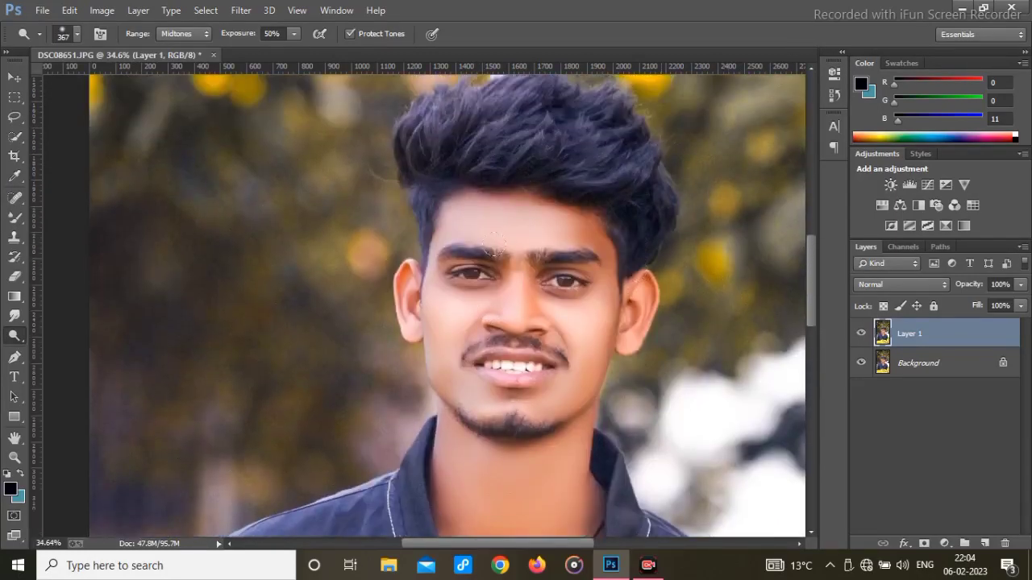
{"action": "scroll", "coordinate": [440, 190], "scroll_direction": "up", "scroll_amount": 5}
{"action": "scroll", "coordinate": [713, 254], "scroll_direction": "up", "scroll_amount": 2}
{"action": "left_click_drag", "start_coordinate": [720, 318], "coordinate": [650, 311]}
{"action": "scroll", "coordinate": [650, 310], "scroll_direction": "down", "scroll_amount": 2}
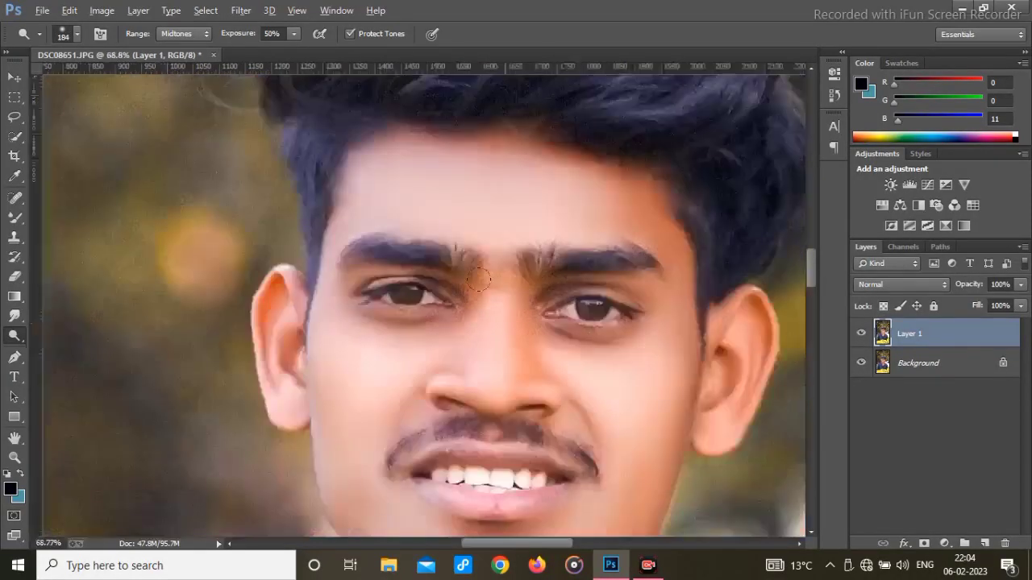
{"action": "scroll", "coordinate": [478, 278], "scroll_direction": "down", "scroll_amount": 2}
{"action": "right_click", "coordinate": [455, 326]}
{"action": "left_click", "coordinate": [516, 334]}
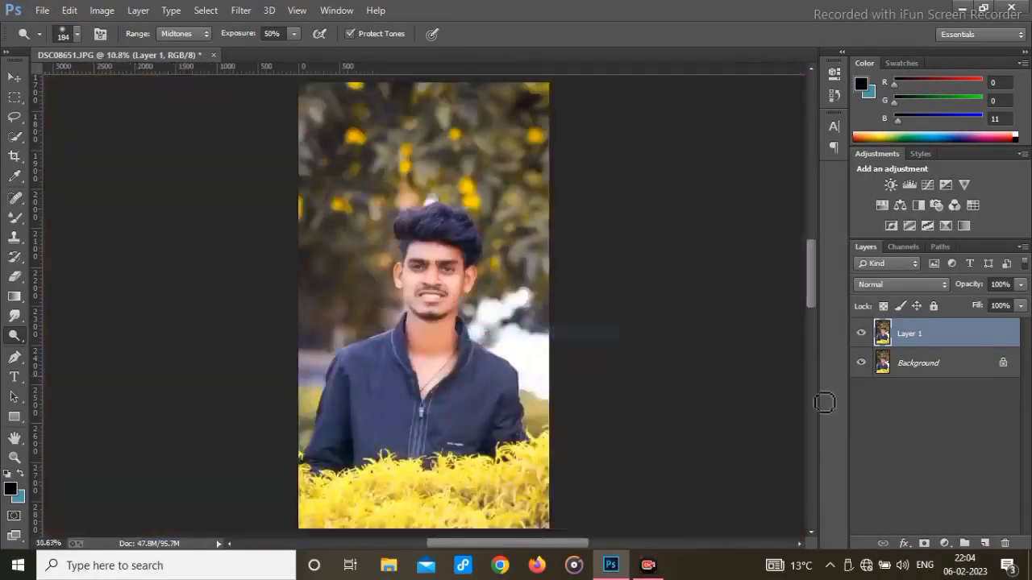
{"action": "right_click", "coordinate": [935, 363]}
{"action": "left_click", "coordinate": [901, 484]}
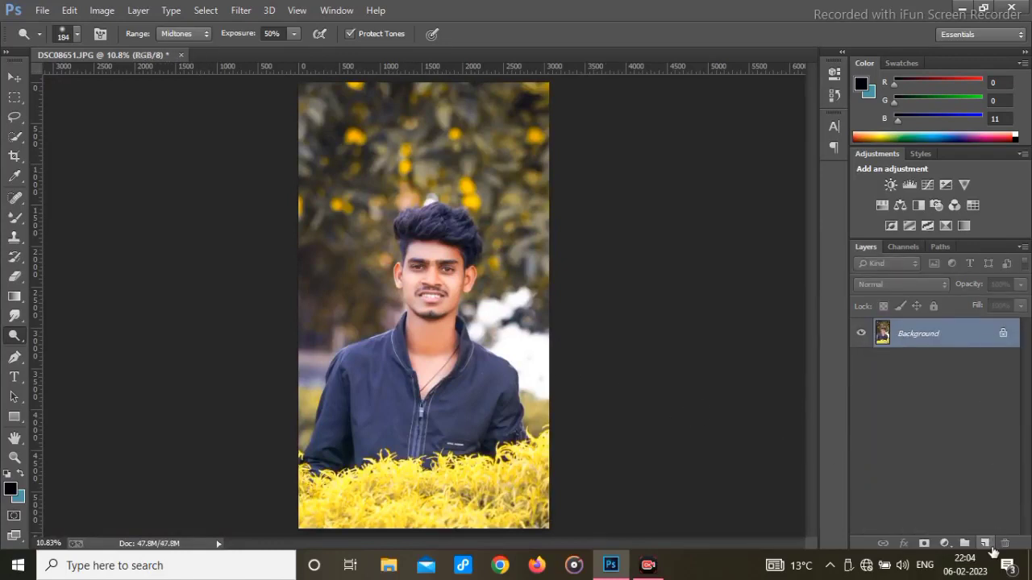
Select the man's whole hair, including the sides above the ears, with the Quick Selection tool
{"action": "scroll", "coordinate": [480, 260], "scroll_direction": "up", "scroll_amount": 8}
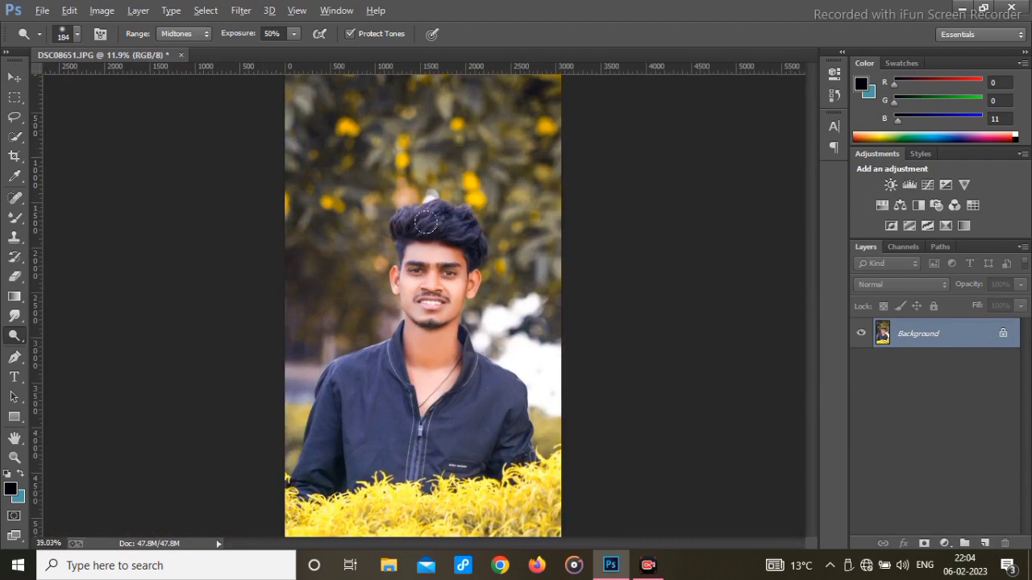
{"action": "scroll", "coordinate": [552, 299], "scroll_direction": "up", "scroll_amount": 1}
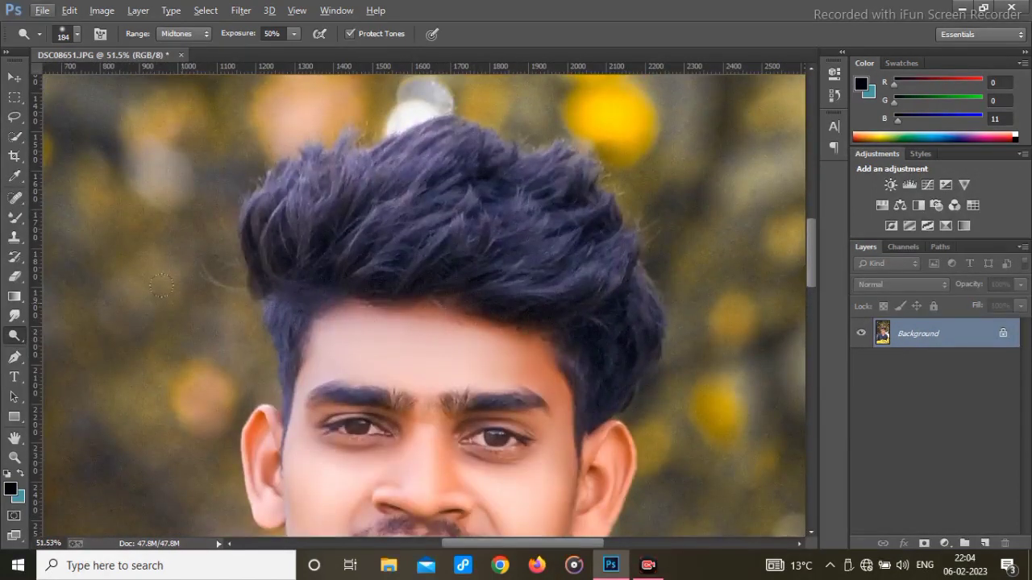
{"action": "left_click", "coordinate": [17, 220]}
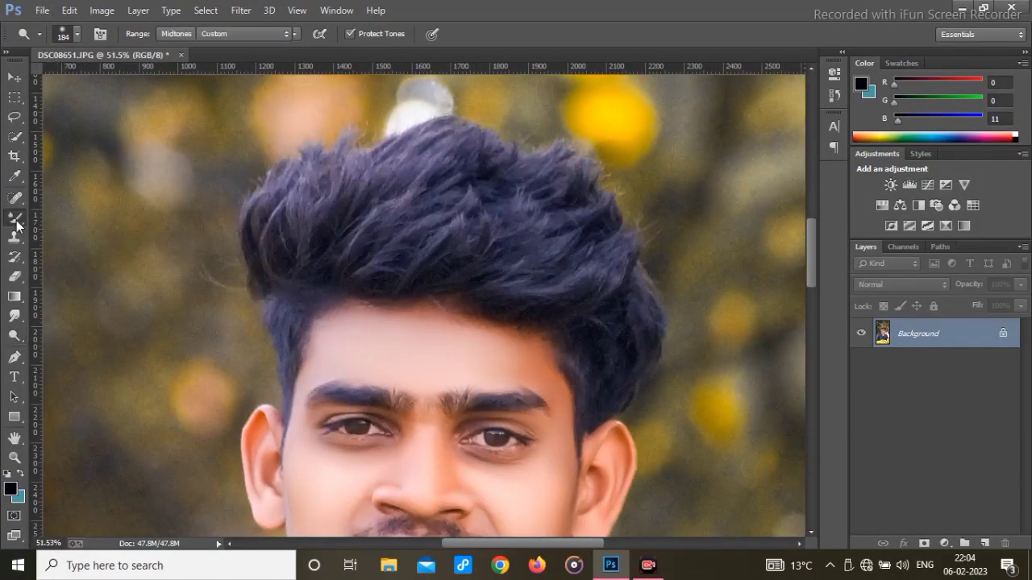
{"action": "left_click", "coordinate": [14, 138]}
{"action": "left_click", "coordinate": [47, 135]}
{"action": "left_click_drag", "start_coordinate": [639, 376], "coordinate": [639, 412]}
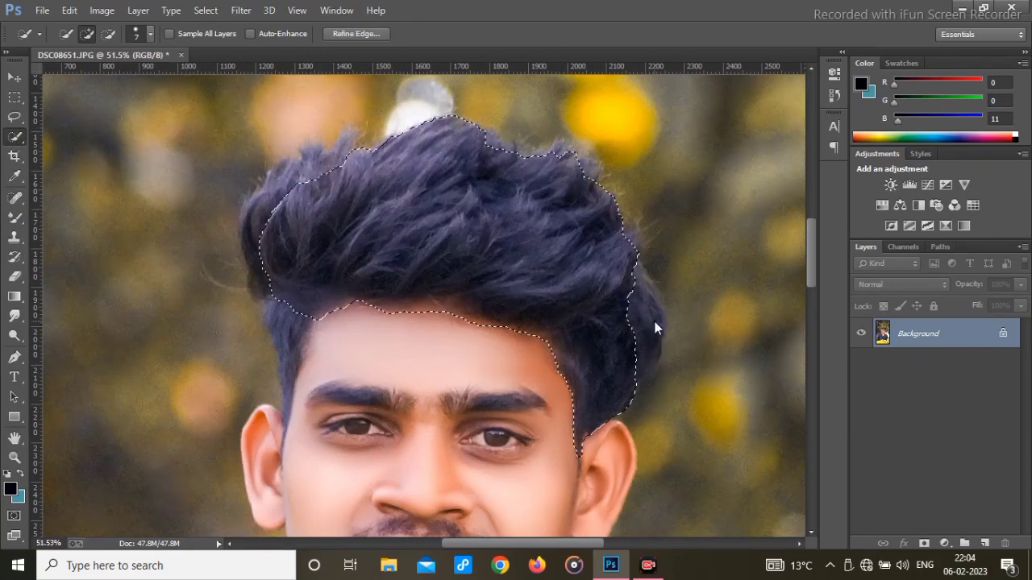
{"action": "mouse_move", "coordinate": [652, 315]}
{"action": "left_mouse_down"}
{"action": "mouse_move", "coordinate": [620, 278]}
{"action": "mouse_move", "coordinate": [313, 217]}
{"action": "mouse_move", "coordinate": [270, 222]}
{"action": "mouse_move", "coordinate": [273, 199]}
{"action": "mouse_move", "coordinate": [331, 171]}
{"action": "left_mouse_up"}
{"action": "mouse_move", "coordinate": [321, 301]}
{"action": "left_mouse_down"}
{"action": "mouse_move", "coordinate": [309, 435]}
{"action": "mouse_move", "coordinate": [304, 363]}
{"action": "mouse_move", "coordinate": [285, 323]}
{"action": "left_mouse_up"}
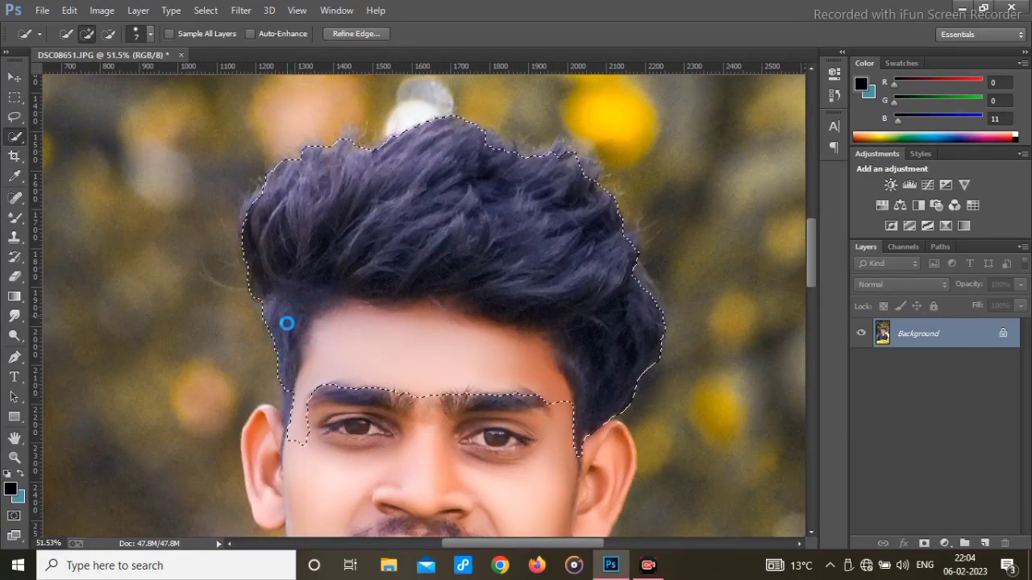
Refine the hair selection by brushing along its outer edge at brush size 118, and copy the hair to a new layer
{"action": "left_click", "coordinate": [351, 34]}
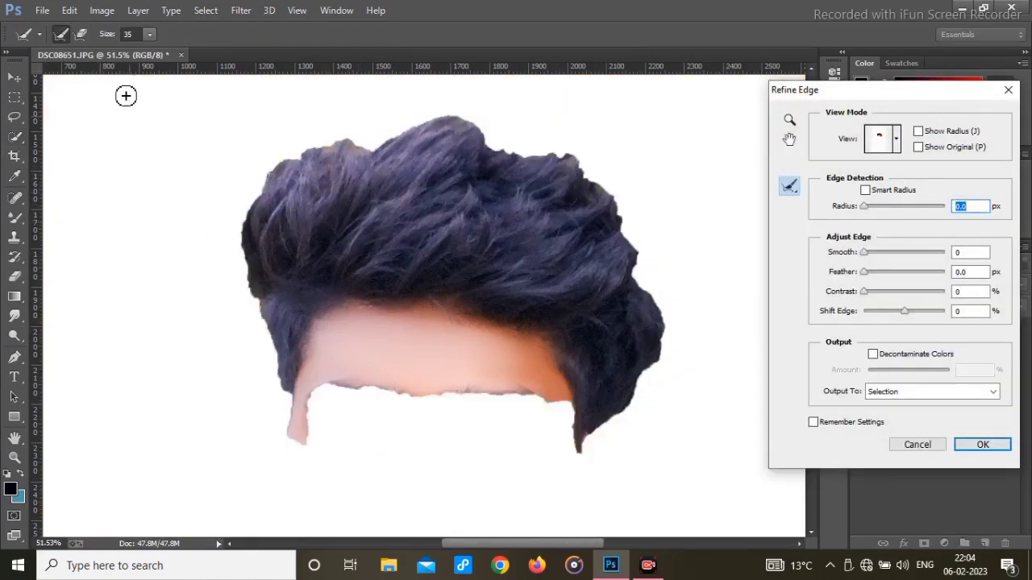
{"action": "mouse_move", "coordinate": [230, 288]}
{"action": "left_mouse_down"}
{"action": "mouse_move", "coordinate": [210, 211]}
{"action": "mouse_move", "coordinate": [217, 224]}
{"action": "mouse_move", "coordinate": [233, 175]}
{"action": "mouse_move", "coordinate": [279, 131]}
{"action": "mouse_move", "coordinate": [487, 106]}
{"action": "mouse_move", "coordinate": [488, 123]}
{"action": "mouse_move", "coordinate": [552, 141]}
{"action": "mouse_move", "coordinate": [607, 178]}
{"action": "mouse_move", "coordinate": [653, 307]}
{"action": "mouse_move", "coordinate": [634, 365]}
{"action": "left_mouse_up"}
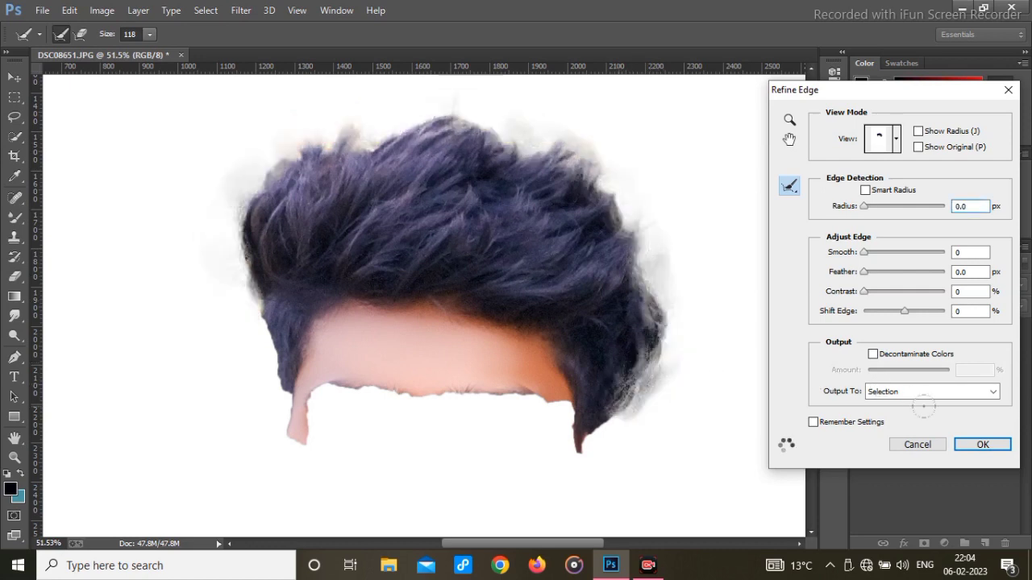
{"action": "left_click", "coordinate": [990, 451]}
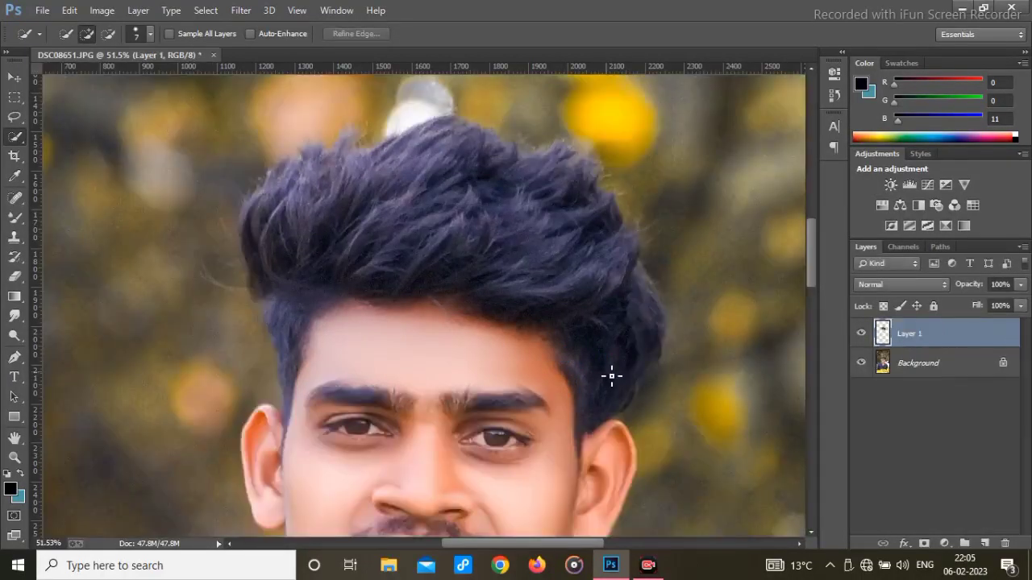
Reshape the hair layer with Liquify, pushing the top and sides into a fuller style with brush size 643 and pressure 38
{"action": "key", "text": "ctrl+shift+x"}
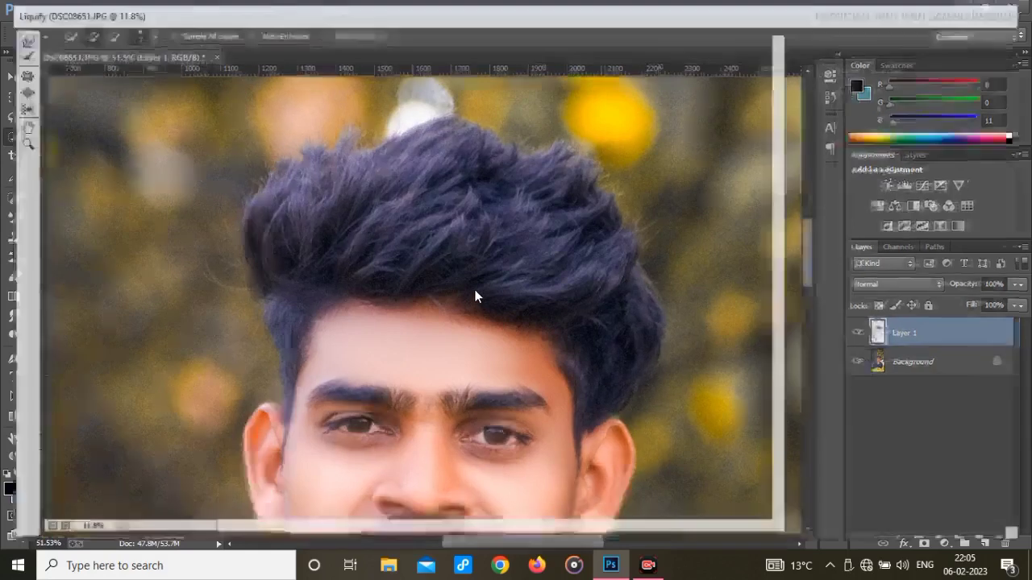
{"action": "left_click_drag", "start_coordinate": [554, 266], "coordinate": [554, 266]}
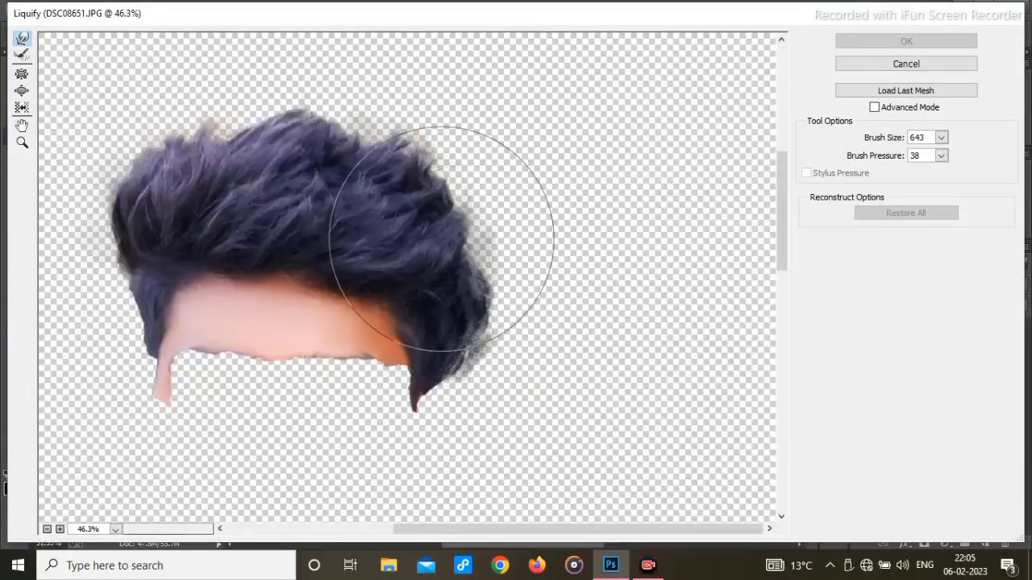
{"action": "scroll", "coordinate": [403, 265], "scroll_direction": "up", "scroll_amount": 3}
{"action": "left_click_drag", "start_coordinate": [164, 250], "coordinate": [145, 156]}
{"action": "left_click_drag", "start_coordinate": [288, 208], "coordinate": [430, 207]}
{"action": "mouse_move", "coordinate": [436, 288]}
{"action": "left_mouse_down"}
{"action": "mouse_move", "coordinate": [451, 228]}
{"action": "mouse_move", "coordinate": [452, 239]}
{"action": "left_mouse_up"}
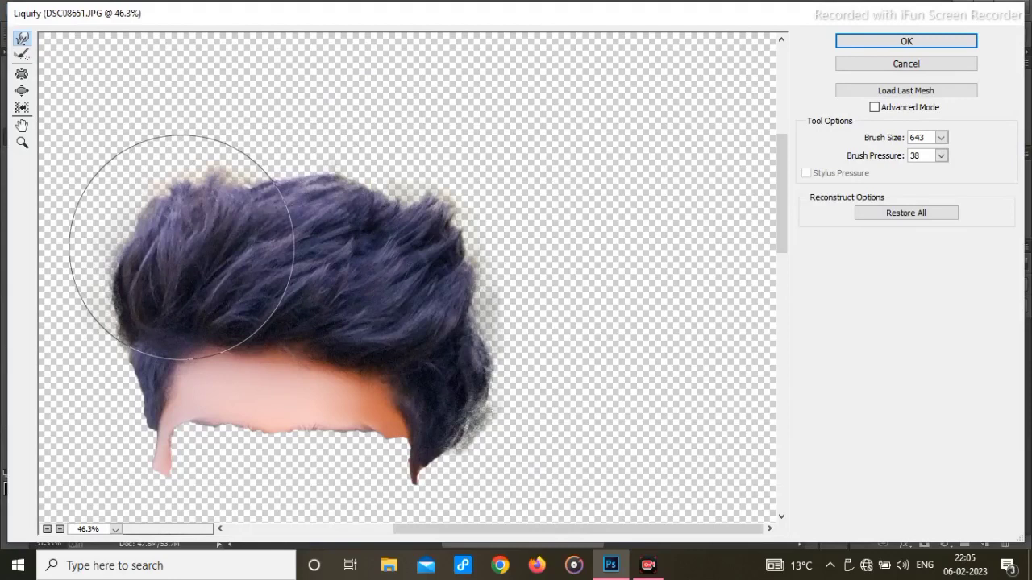
{"action": "left_click_drag", "start_coordinate": [182, 247], "coordinate": [131, 205]}
{"action": "left_click_drag", "start_coordinate": [222, 213], "coordinate": [258, 197]}
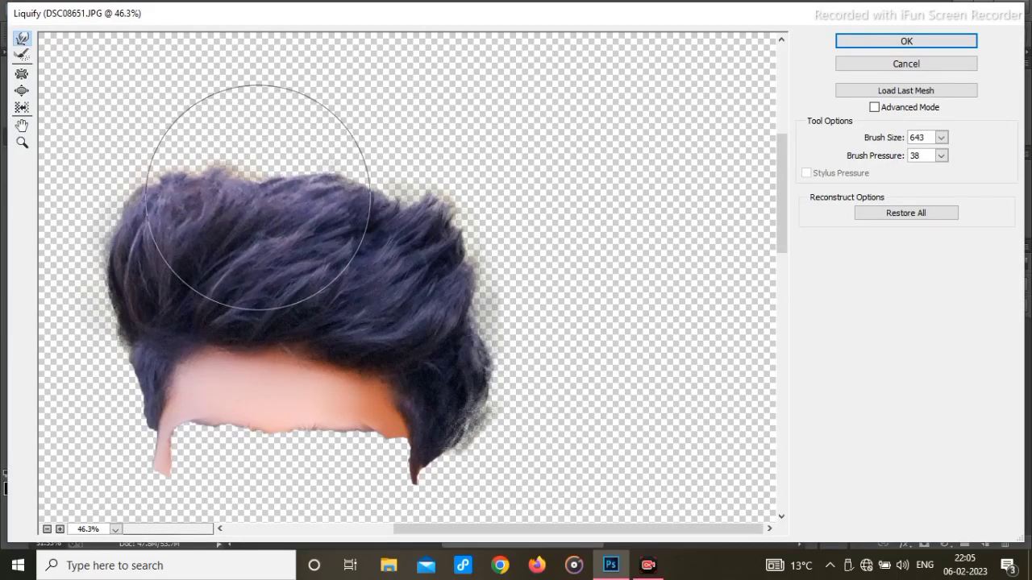
{"action": "left_click_drag", "start_coordinate": [311, 230], "coordinate": [332, 220]}
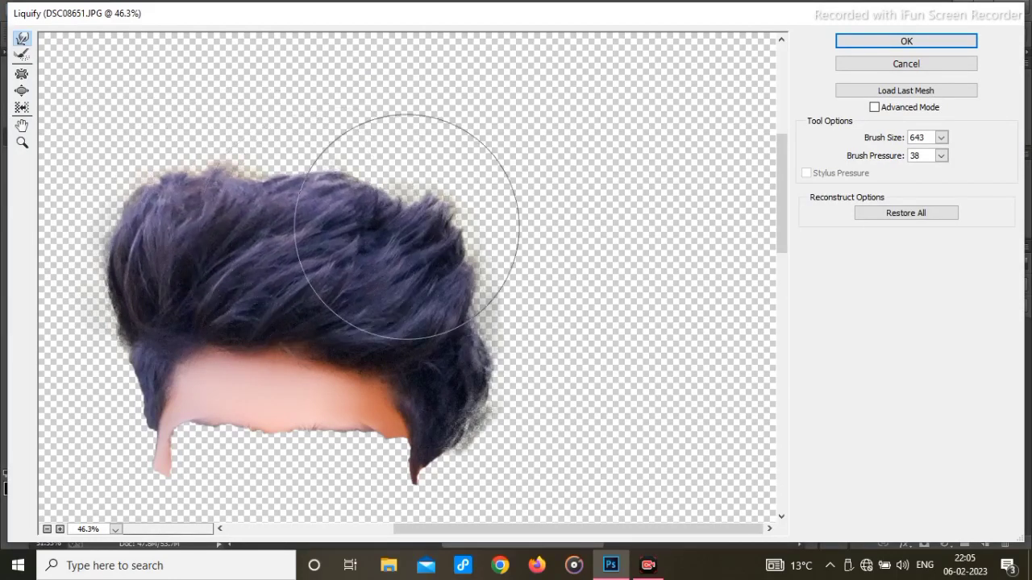
{"action": "left_click", "coordinate": [890, 37]}
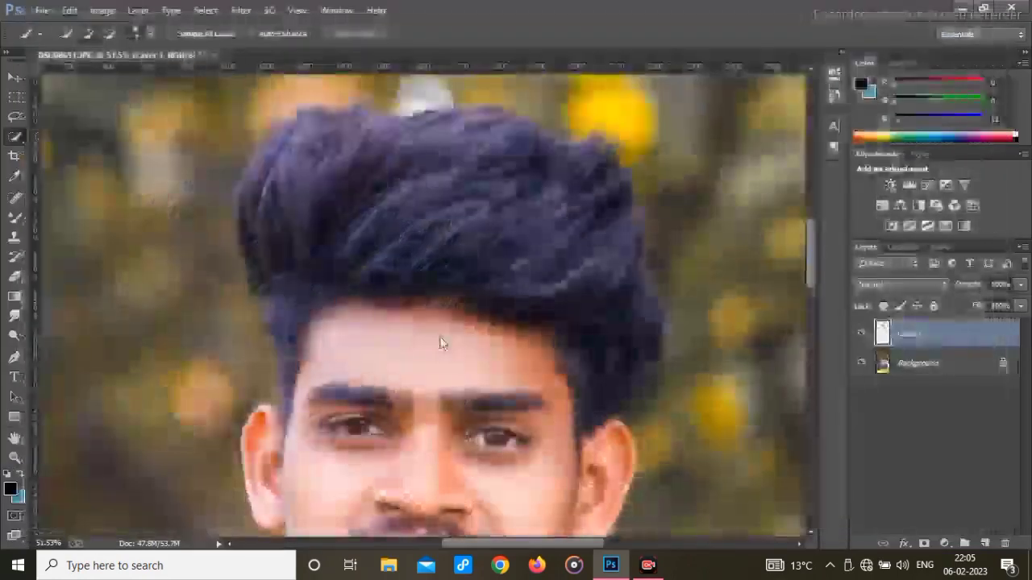
Compare the whole portrait with and without the reshaped hair layer
{"action": "scroll", "coordinate": [450, 322], "scroll_direction": "down", "scroll_amount": 6}
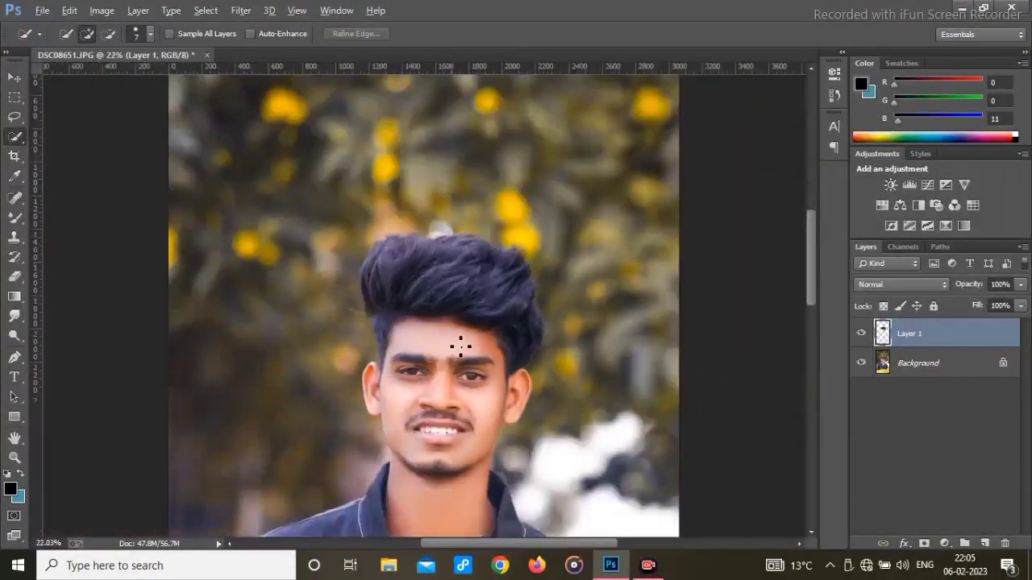
{"action": "scroll", "coordinate": [472, 355], "scroll_direction": "down", "scroll_amount": 2}
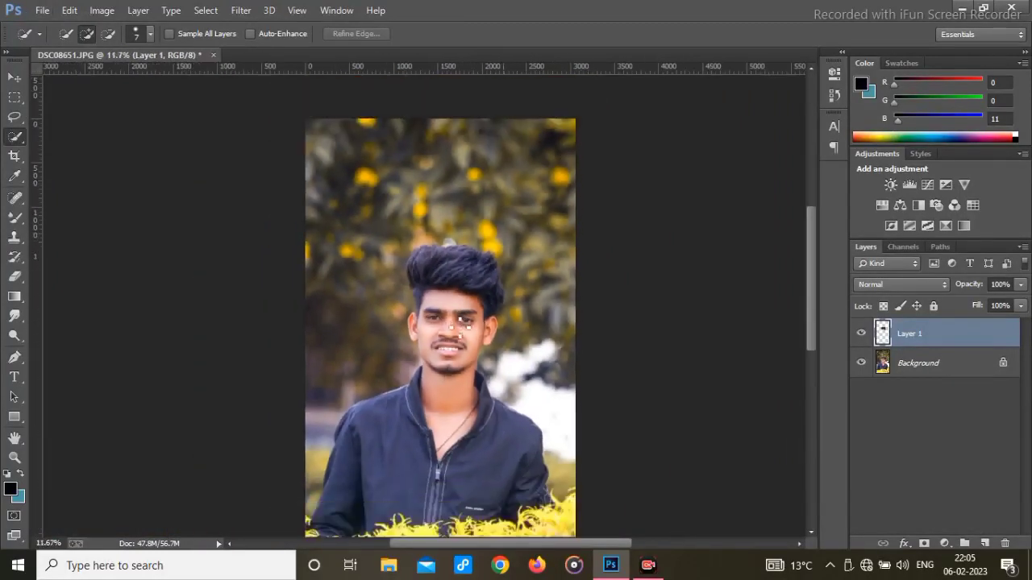
{"action": "right_click", "coordinate": [465, 328]}
{"action": "left_click", "coordinate": [466, 332]}
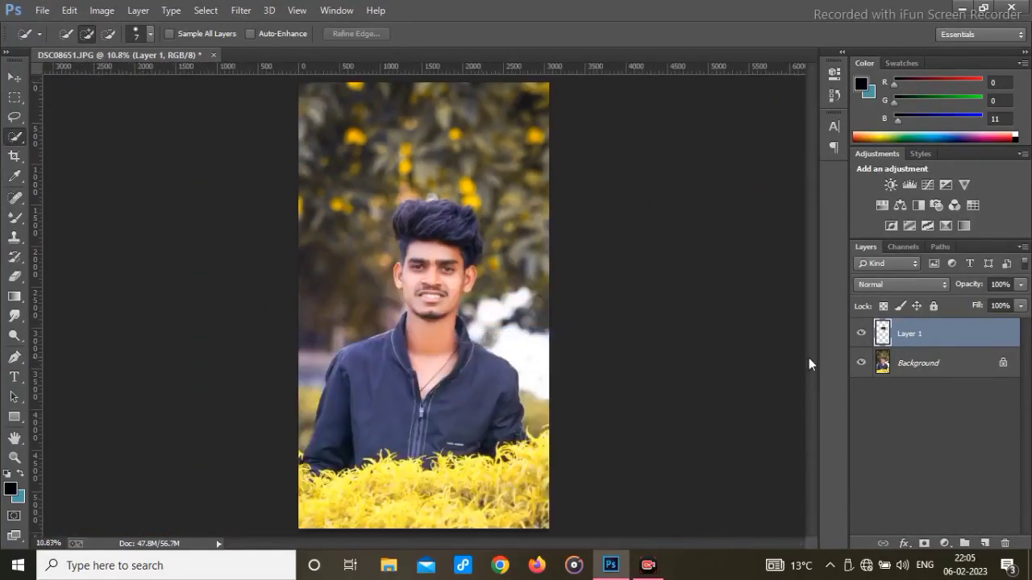
{"action": "left_click", "coordinate": [860, 334]}
{"action": "left_click", "coordinate": [860, 333]}
{"action": "left_click", "coordinate": [861, 333]}
{"action": "left_click", "coordinate": [860, 334]}
{"action": "scroll", "coordinate": [522, 327], "scroll_direction": "up", "scroll_amount": 5}
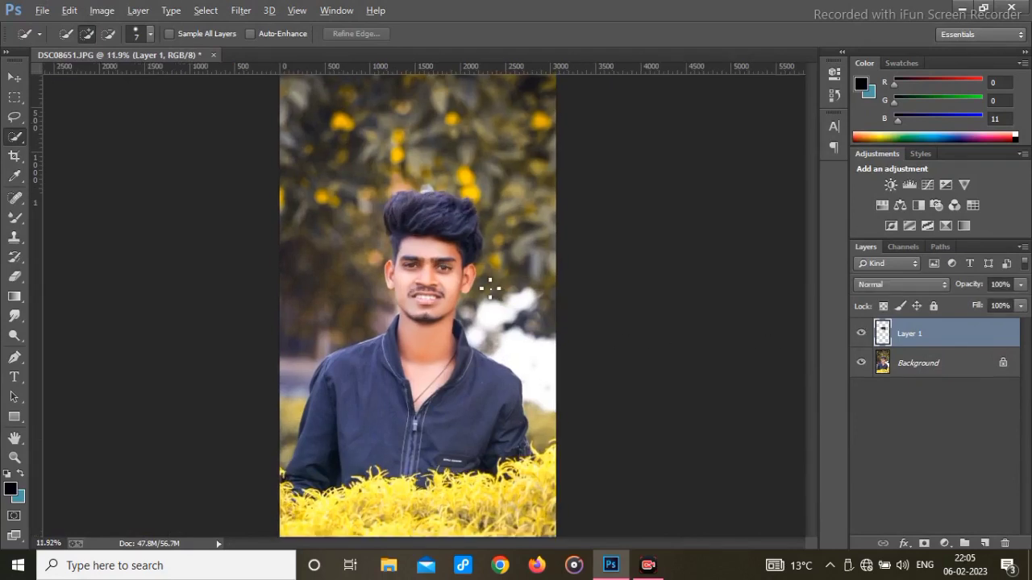
{"action": "scroll", "coordinate": [536, 353], "scroll_direction": "down", "scroll_amount": 2}
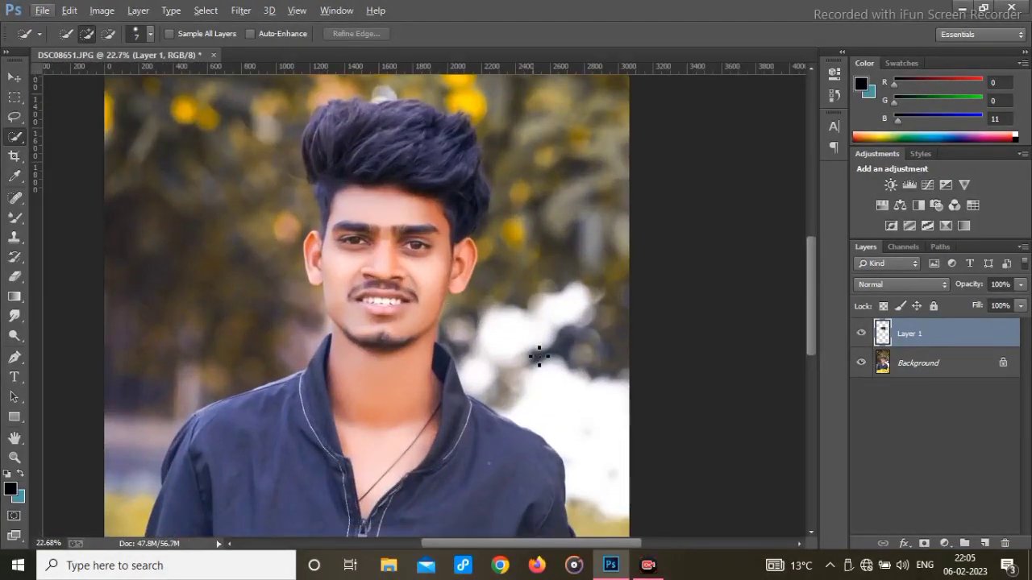
Flatten the image and add a new empty layer above the Background
{"action": "right_click", "coordinate": [919, 364]}
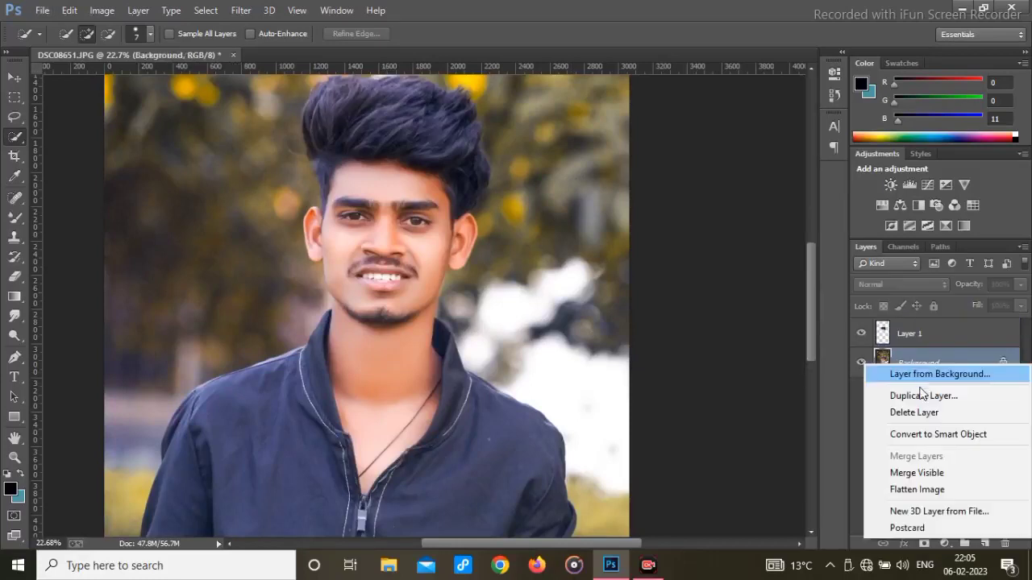
{"action": "left_click", "coordinate": [911, 489]}
{"action": "left_click", "coordinate": [982, 541]}
{"action": "left_click_drag", "start_coordinate": [537, 379], "coordinate": [468, 366]}
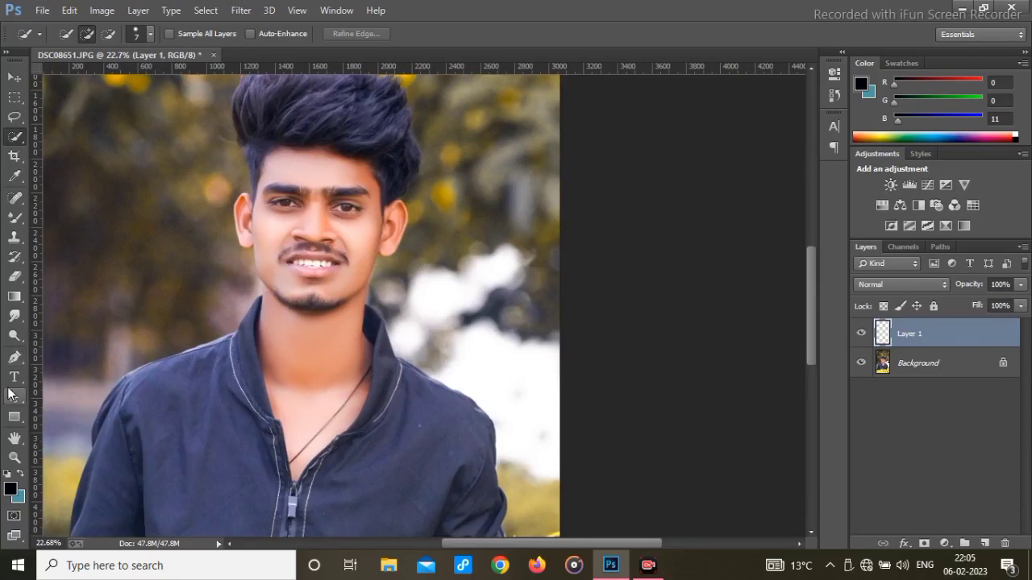
Paint a soft white (ffffff) glow over the bright background beside the shoulder, using the Brush tool at 1742 pixels
{"action": "left_click", "coordinate": [10, 488]}
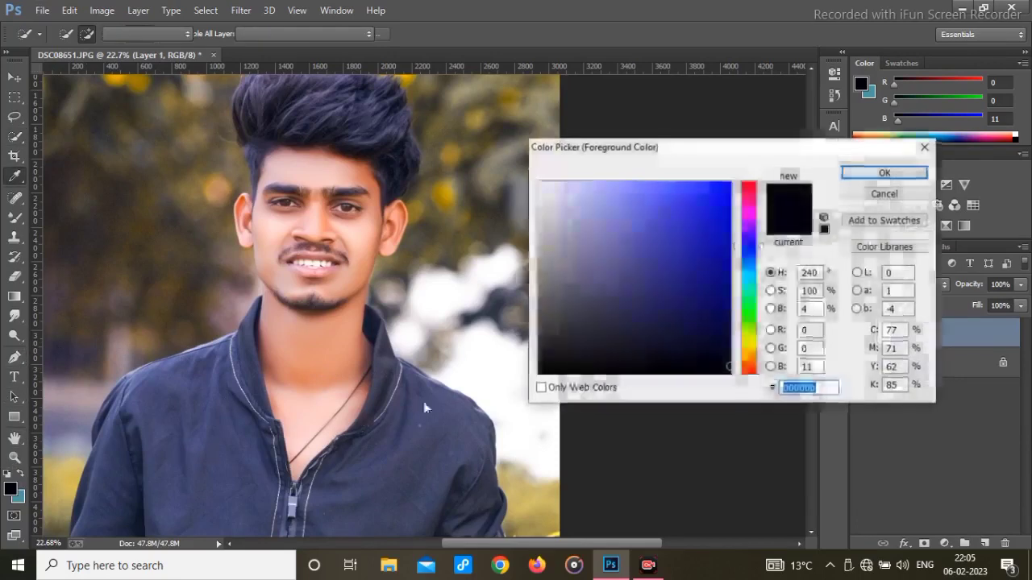
{"action": "left_click", "coordinate": [488, 372]}
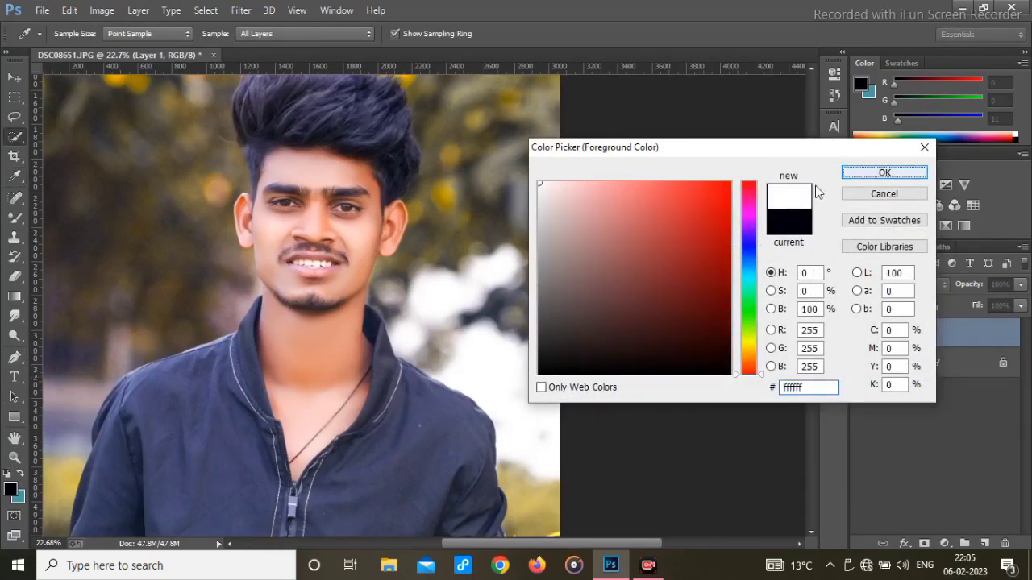
{"action": "left_click", "coordinate": [854, 175]}
{"action": "left_click_drag", "start_coordinate": [448, 312], "coordinate": [609, 343]}
{"action": "right_click", "coordinate": [18, 218]}
{"action": "left_click", "coordinate": [79, 218]}
{"action": "left_click_drag", "start_coordinate": [498, 323], "coordinate": [558, 336]}
{"action": "left_click", "coordinate": [508, 334]}
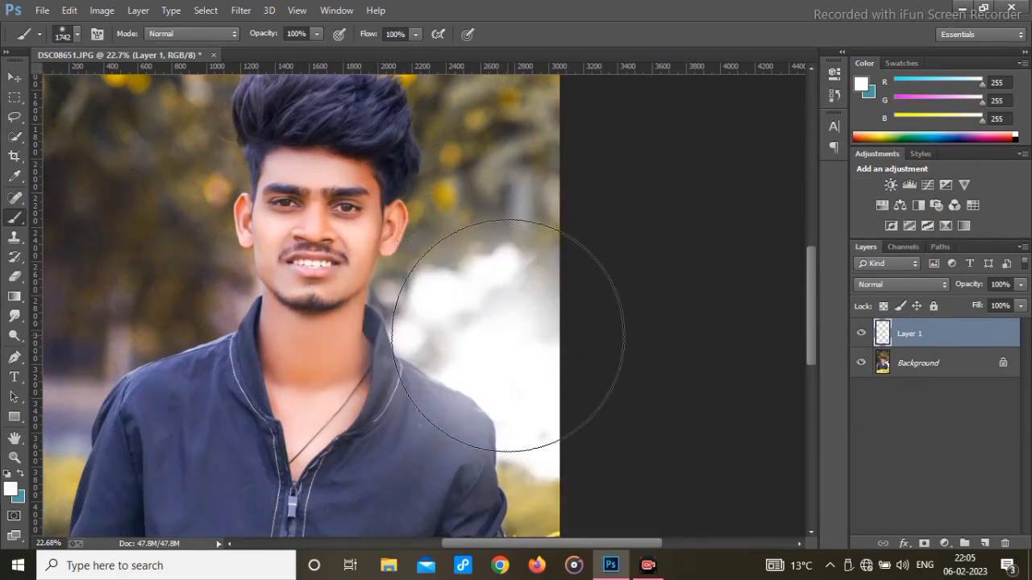
{"action": "scroll", "coordinate": [489, 298], "scroll_direction": "down", "scroll_amount": 2}
{"action": "scroll", "coordinate": [489, 298], "scroll_direction": "down", "scroll_amount": 1, "text": "alt"}
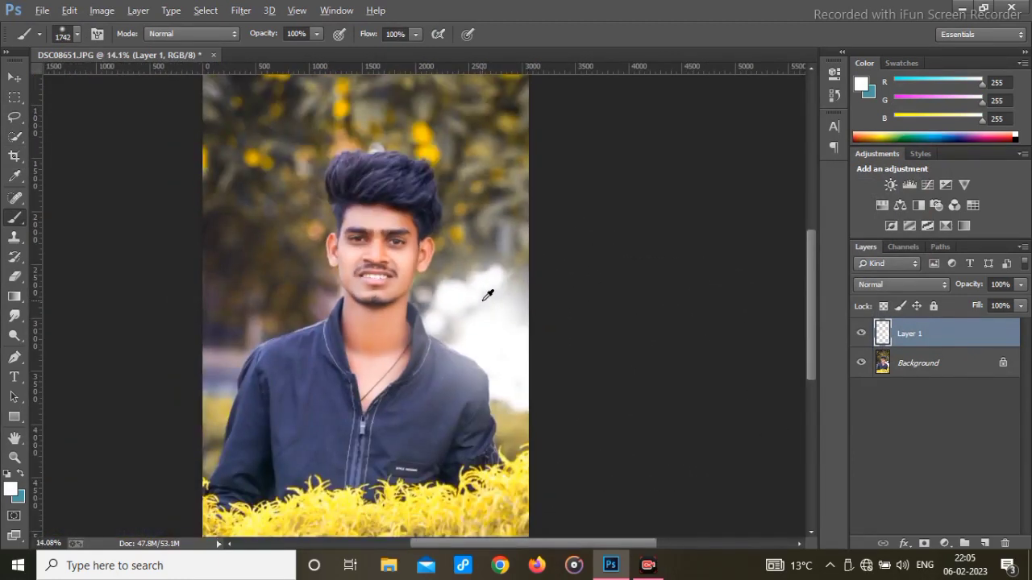
Lower the white glow layer's opacity to 92% and flatten the image
{"action": "left_click_drag", "start_coordinate": [968, 291], "coordinate": [960, 290]}
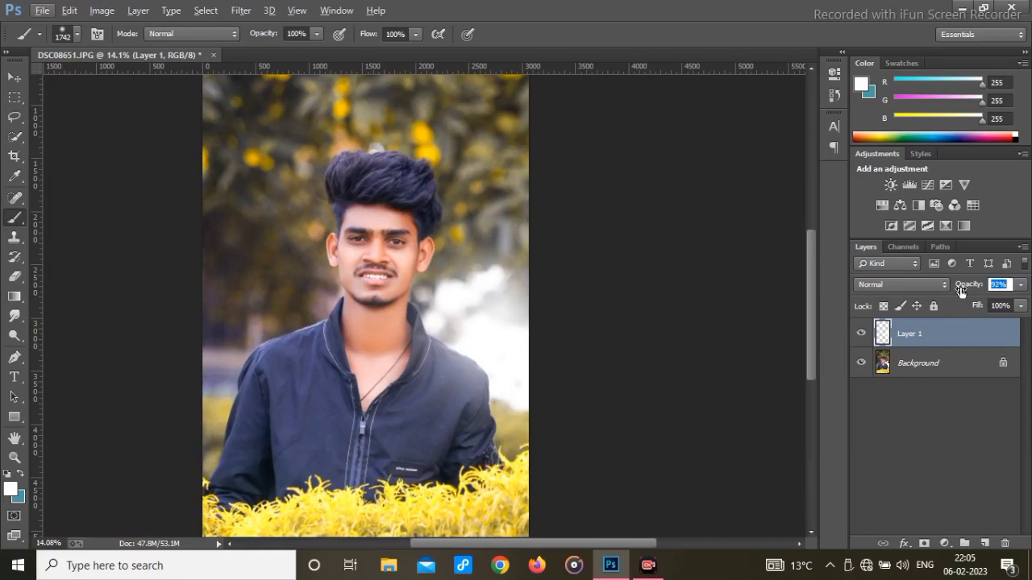
{"action": "right_click", "coordinate": [906, 366]}
{"action": "left_click", "coordinate": [894, 491]}
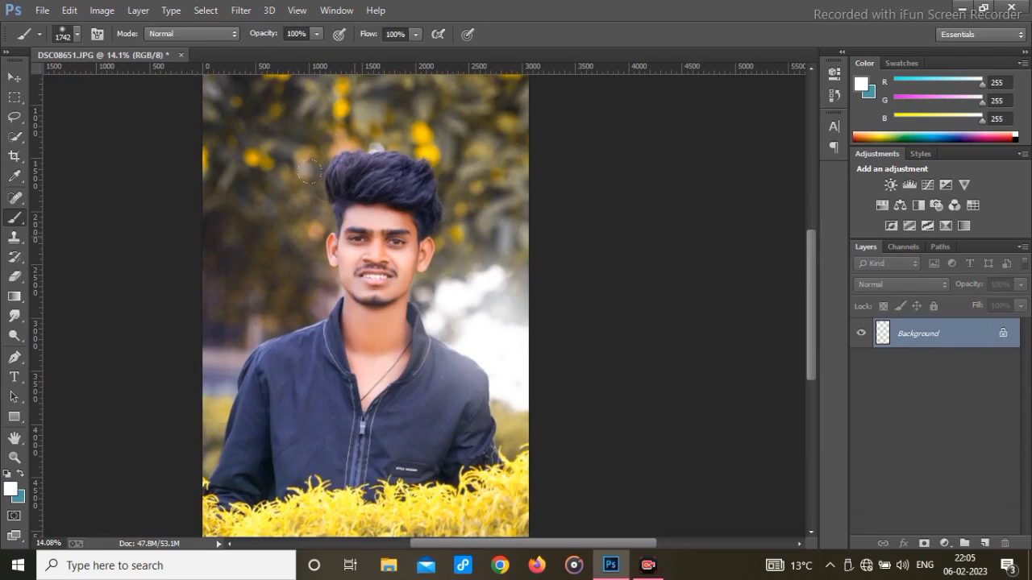
Sample a light skin tone below the eye as the brush colour and reduce the brush size to 25 pixels
{"action": "scroll", "coordinate": [393, 261], "scroll_direction": "up", "scroll_amount": 8, "text": "alt"}
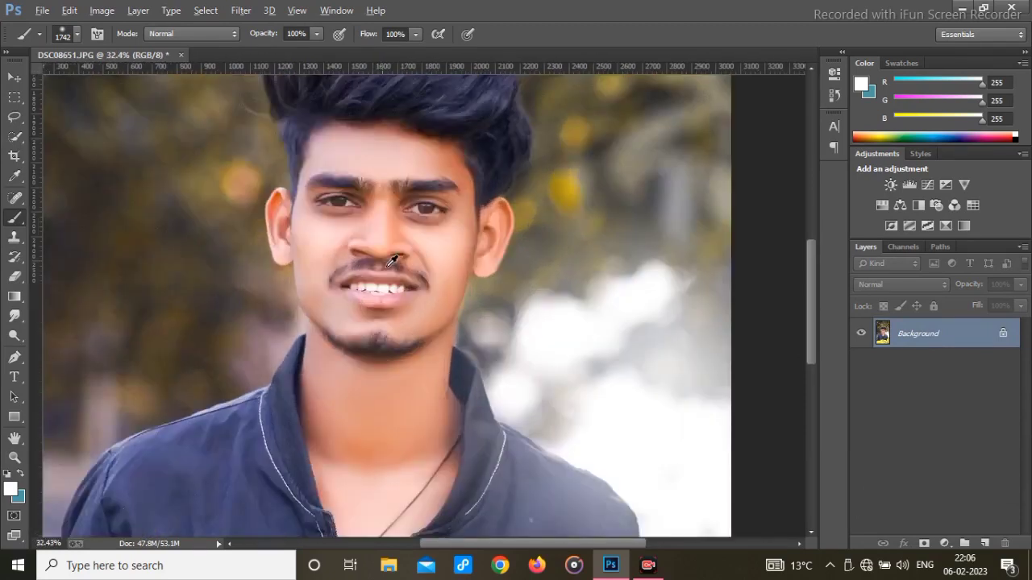
{"action": "scroll", "coordinate": [393, 261], "scroll_direction": "up", "scroll_amount": 10, "text": "alt"}
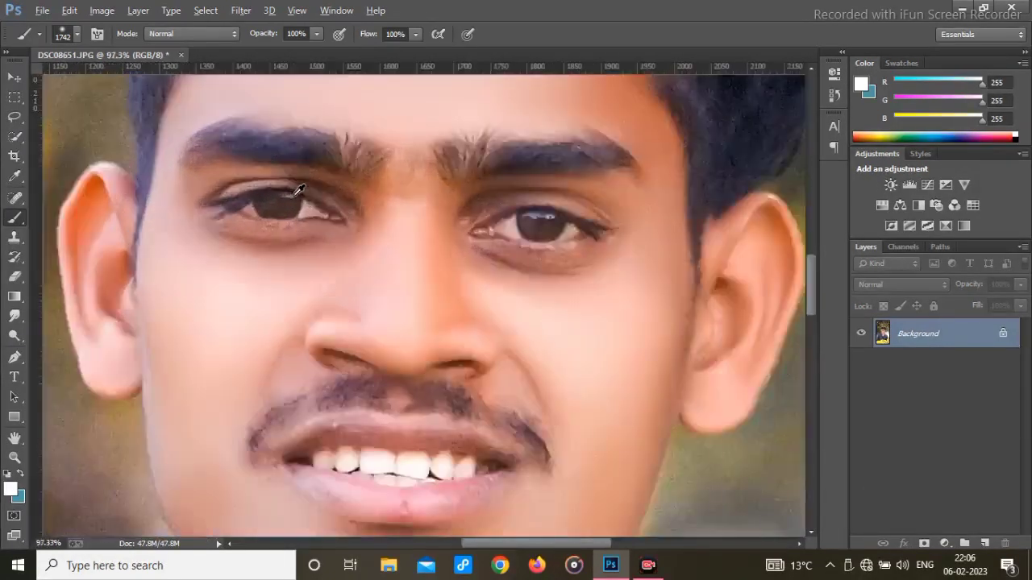
{"action": "mouse_move", "coordinate": [387, 271]}
{"action": "left_mouse_down", "text": "alt"}
{"action": "mouse_move", "coordinate": [60, 295]}
{"action": "mouse_move", "coordinate": [4, 311]}
{"action": "mouse_move", "coordinate": [307, 286]}
{"action": "mouse_move", "coordinate": [163, 308]}
{"action": "left_mouse_up", "text": "alt"}
{"action": "left_click", "coordinate": [317, 258], "text": "alt"}
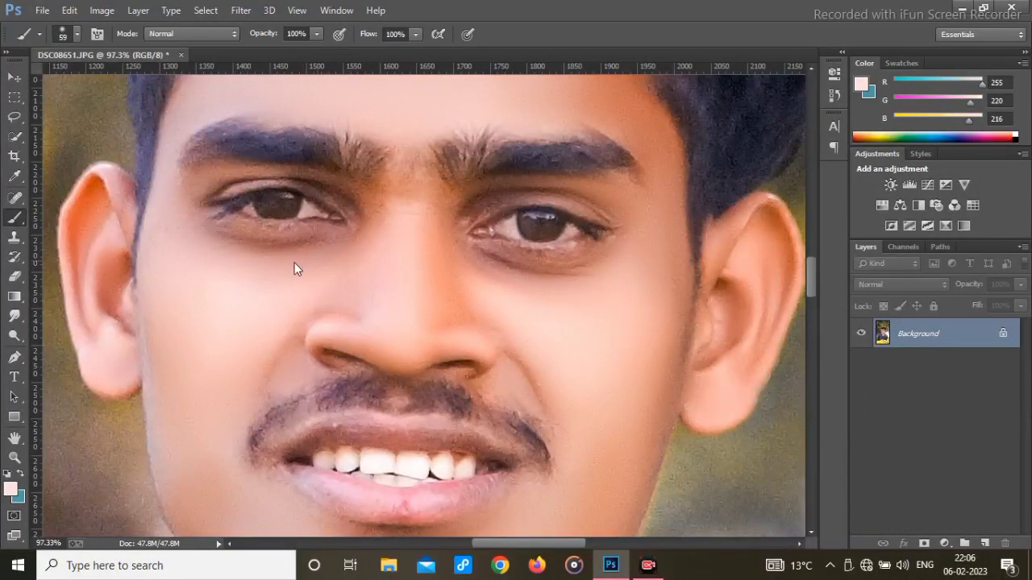
{"action": "scroll", "coordinate": [280, 216], "scroll_direction": "up", "scroll_amount": 5, "text": "alt"}
{"action": "left_click_drag", "start_coordinate": [248, 194], "coordinate": [265, 193], "text": "alt"}
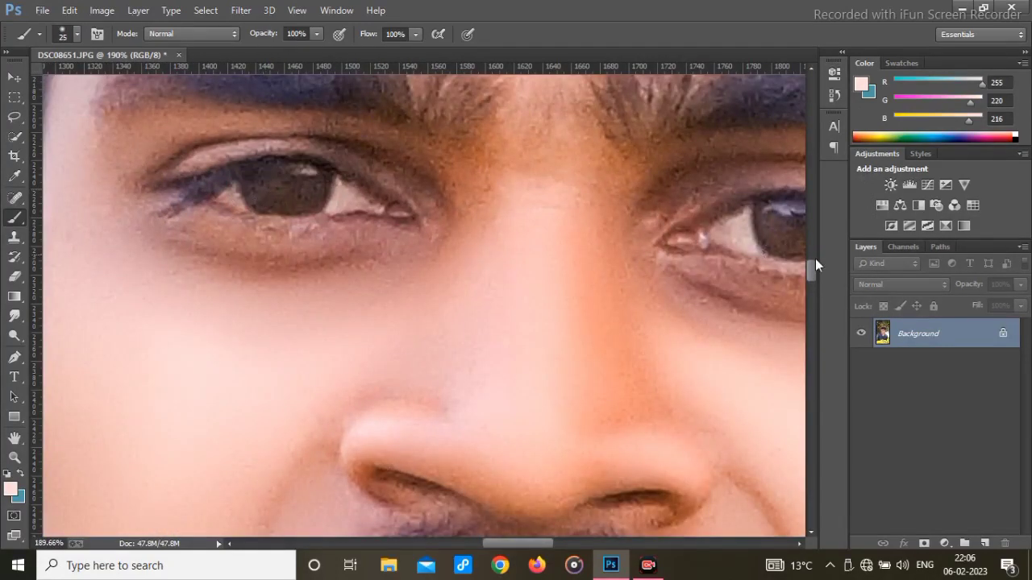
Add a new layer in Linear Light mode and paint over the iris of the eye on the image's left side
{"action": "left_click", "coordinate": [984, 545]}
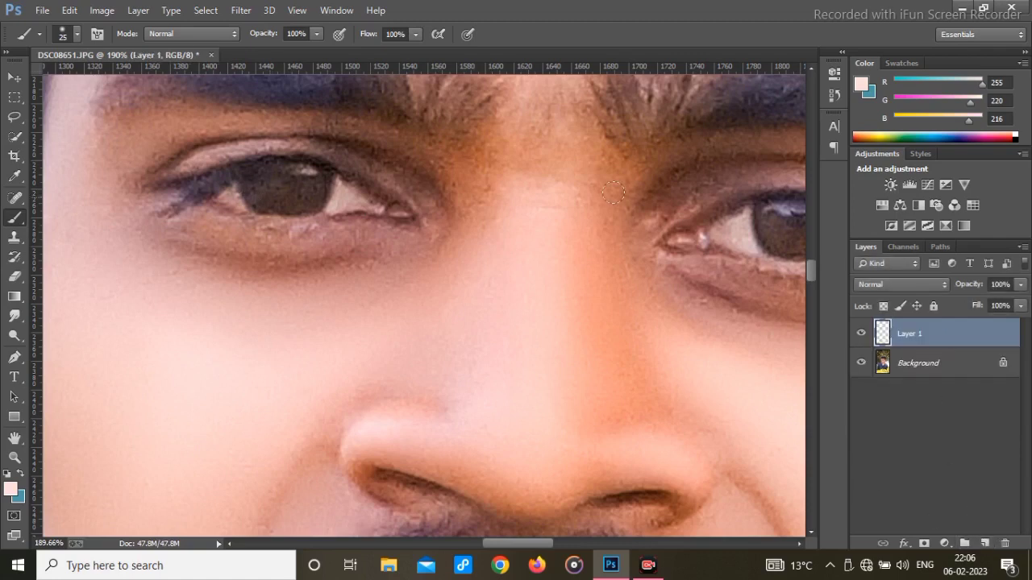
{"action": "left_click", "coordinate": [872, 285]}
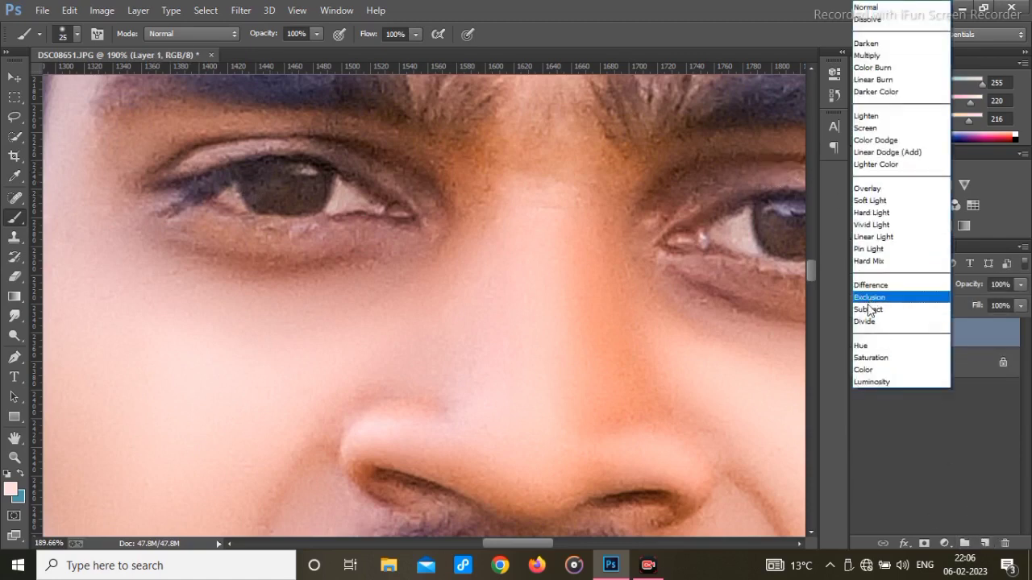
{"action": "left_click", "coordinate": [873, 237]}
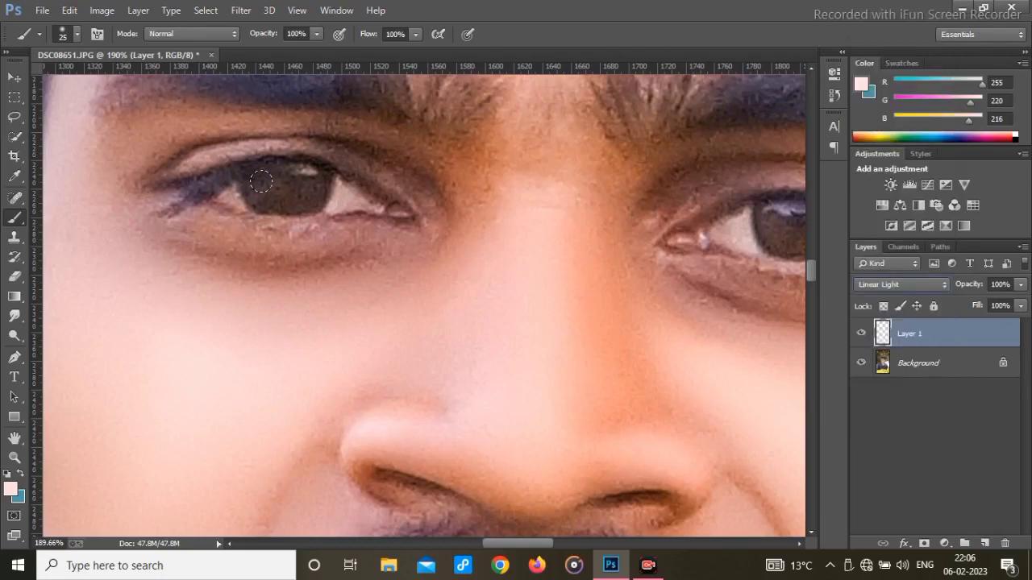
{"action": "mouse_move", "coordinate": [249, 189]}
{"action": "left_mouse_down"}
{"action": "mouse_move", "coordinate": [314, 191]}
{"action": "mouse_move", "coordinate": [292, 202]}
{"action": "left_mouse_up"}
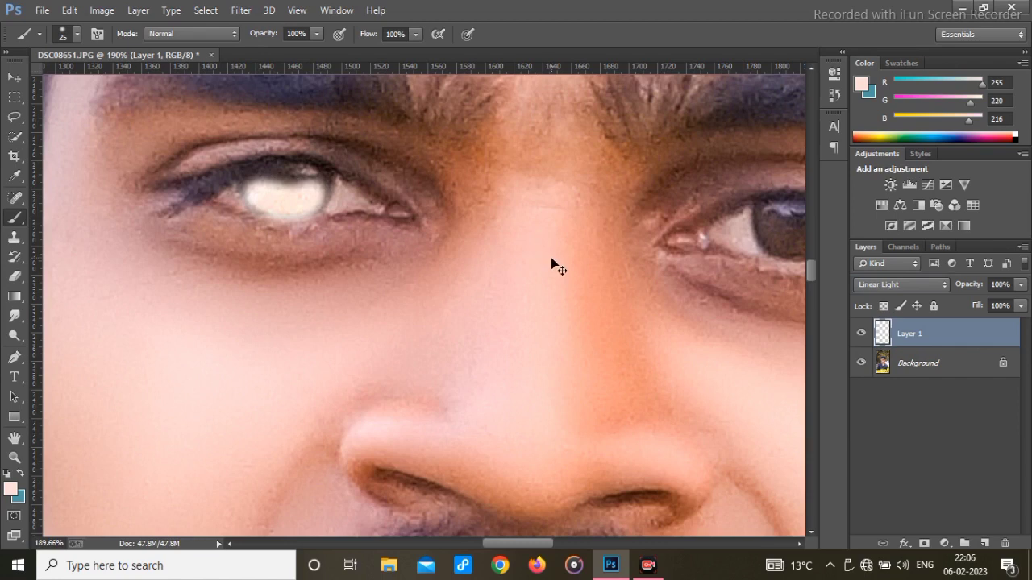
Undo the last iris paint and repaint the irises of both eyes on the Linear Light layer with a 19-pixel brush
{"action": "key", "text": "ctrl+z"}
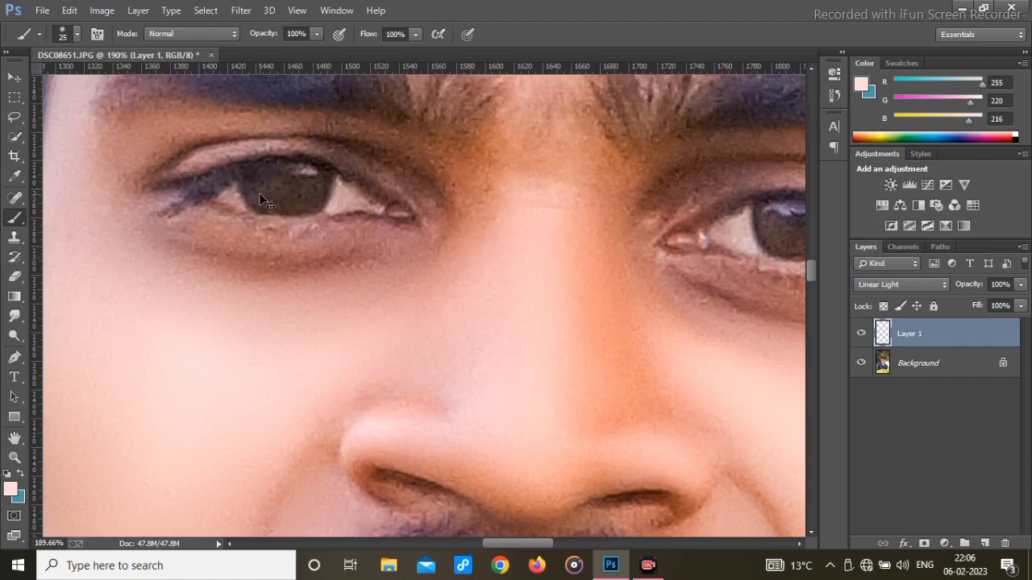
{"action": "key", "text": "bracketleft"}
{"action": "left_click_drag", "start_coordinate": [263, 196], "coordinate": [310, 196]}
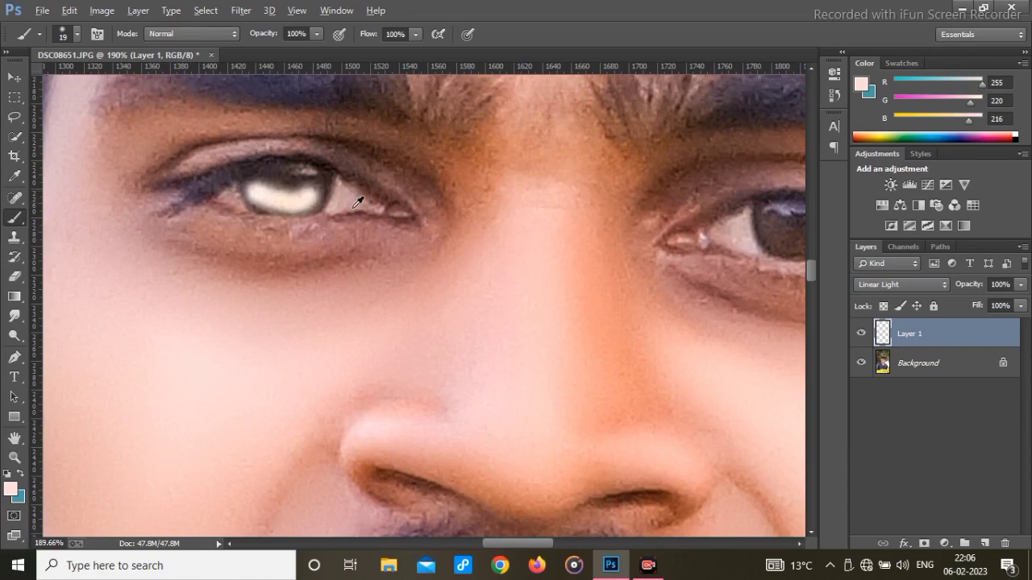
{"action": "scroll", "coordinate": [359, 202], "scroll_direction": "down", "scroll_amount": 3}
{"action": "scroll", "coordinate": [699, 271], "scroll_direction": "up", "scroll_amount": 4}
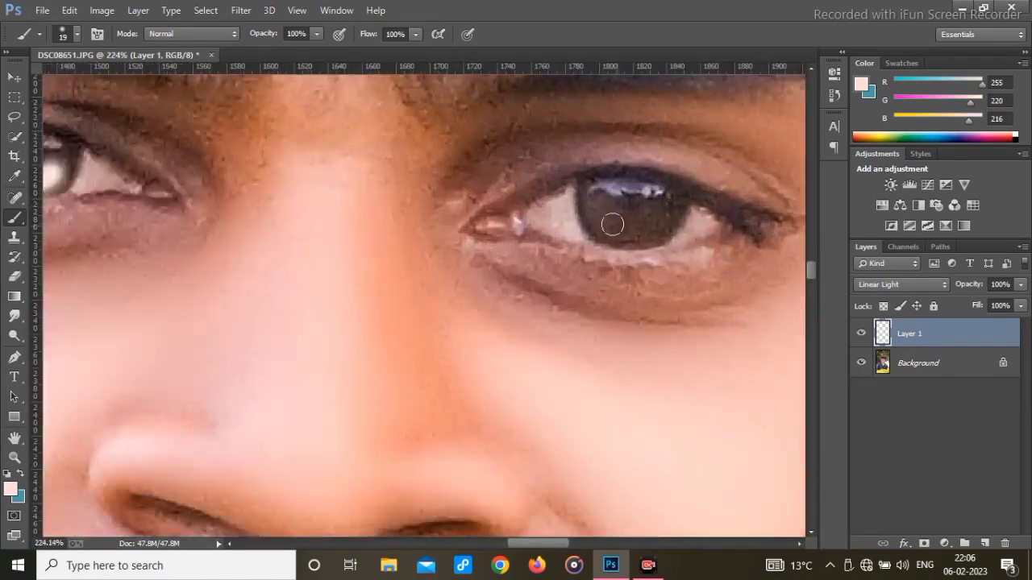
{"action": "mouse_move", "coordinate": [593, 212]}
{"action": "left_mouse_down"}
{"action": "mouse_move", "coordinate": [635, 232]}
{"action": "mouse_move", "coordinate": [660, 218]}
{"action": "left_mouse_up"}
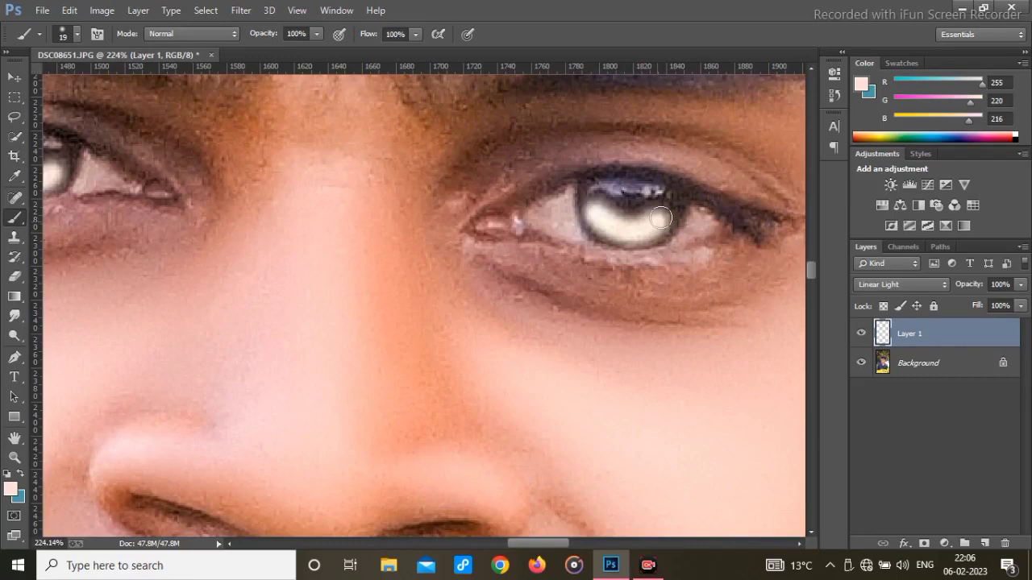
{"action": "scroll", "coordinate": [589, 226], "scroll_direction": "down", "scroll_amount": 6}
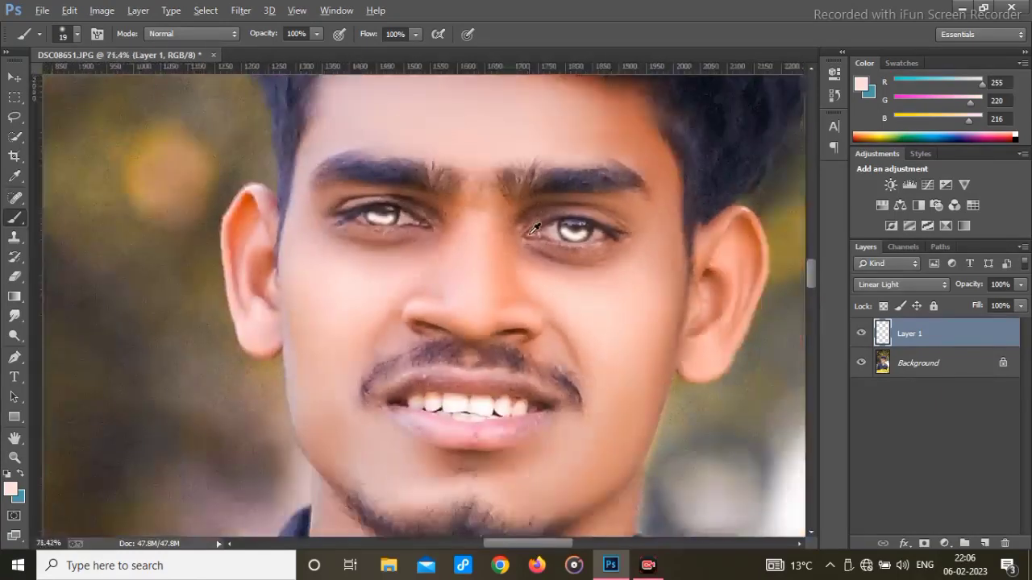
Lower the eye-brightening layer's opacity to 11% and flatten the image
{"action": "left_click_drag", "start_coordinate": [969, 289], "coordinate": [945, 288]}
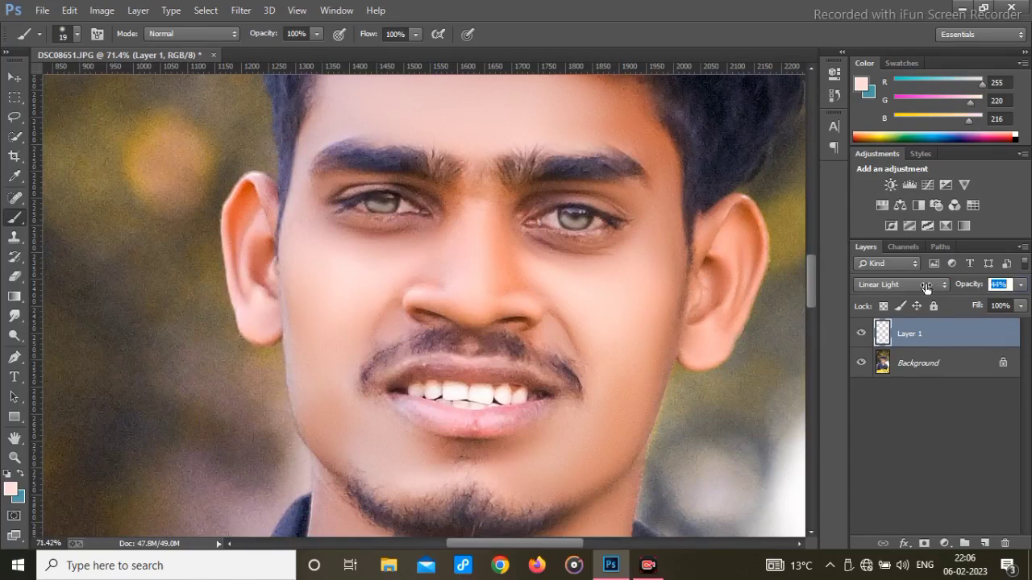
{"action": "scroll", "coordinate": [619, 196], "scroll_direction": "up", "scroll_amount": 6}
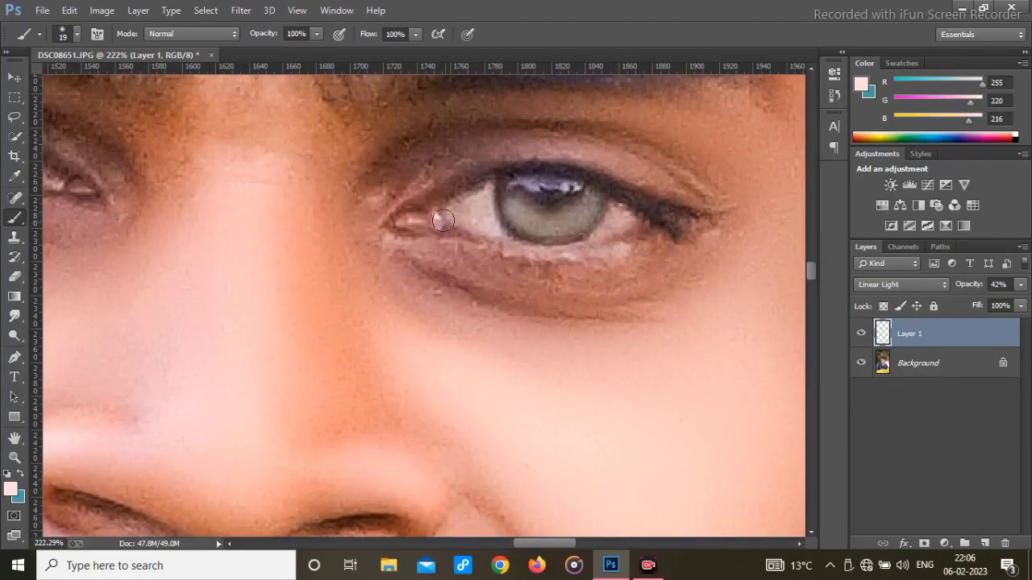
{"action": "left_click_drag", "start_coordinate": [293, 223], "coordinate": [488, 237]}
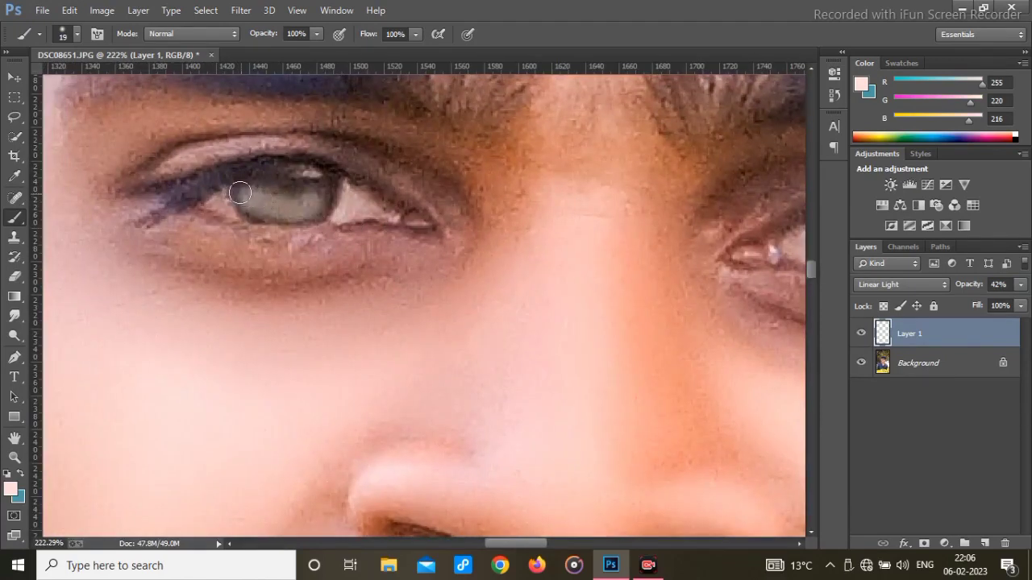
{"action": "scroll", "coordinate": [323, 208], "scroll_direction": "down", "scroll_amount": 2}
{"action": "right_click", "coordinate": [324, 212]}
{"action": "left_click", "coordinate": [353, 224]}
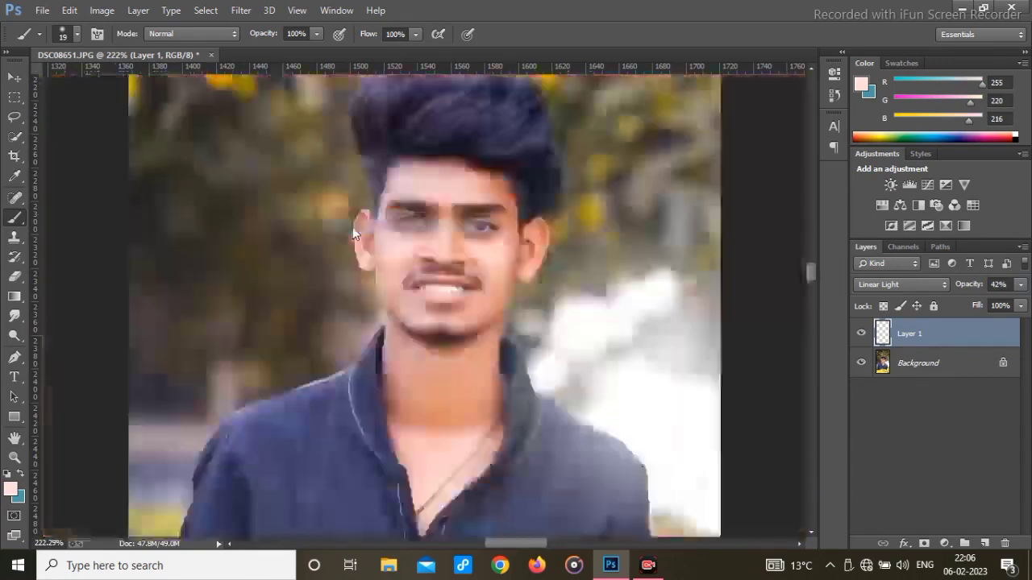
{"action": "scroll", "coordinate": [453, 273], "scroll_direction": "up", "scroll_amount": 5}
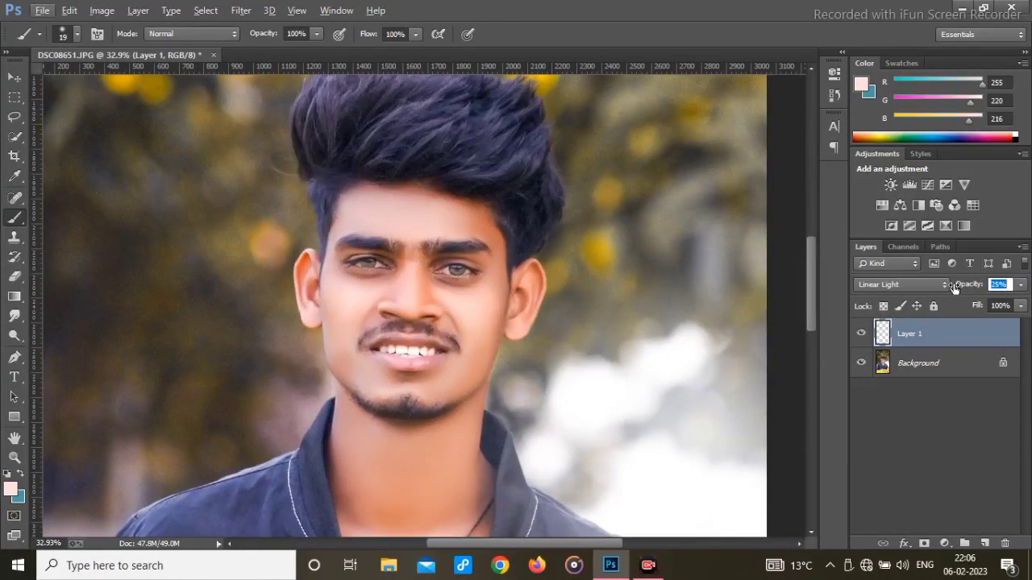
{"action": "scroll", "coordinate": [403, 290], "scroll_direction": "down", "scroll_amount": 4}
{"action": "right_click", "coordinate": [423, 297]}
{"action": "left_click", "coordinate": [424, 296]}
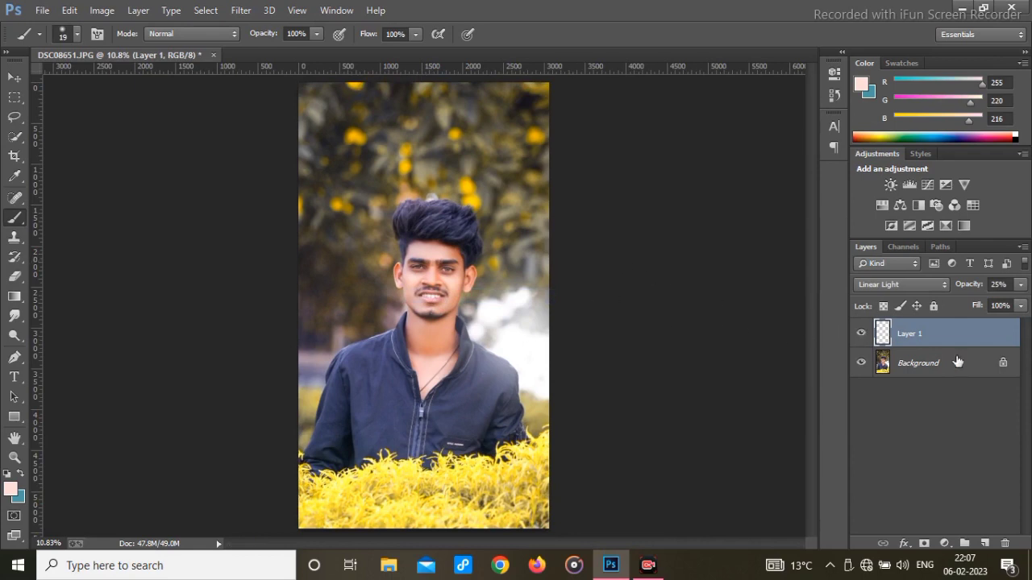
{"action": "left_click_drag", "start_coordinate": [971, 288], "coordinate": [960, 292]}
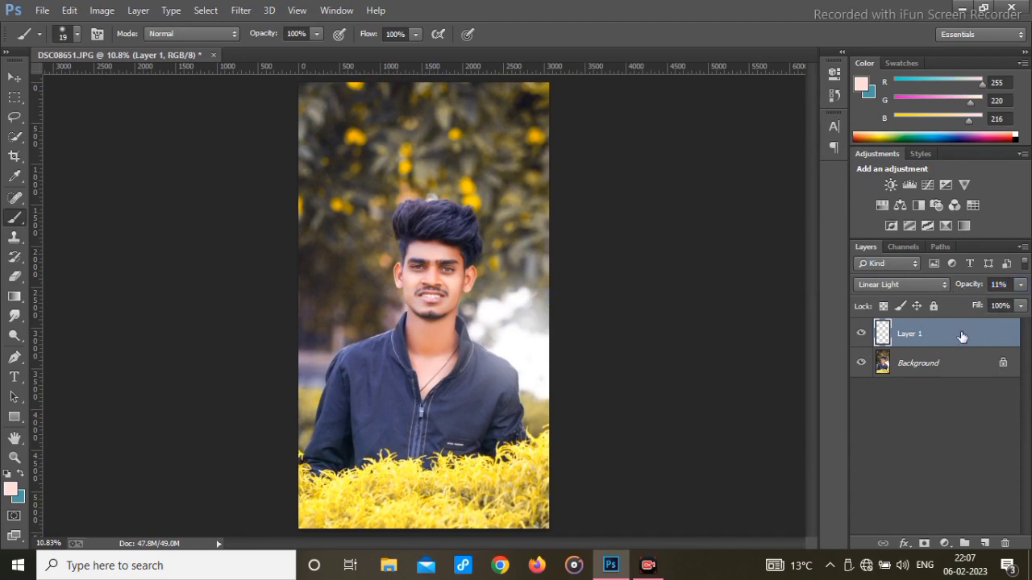
{"action": "right_click", "coordinate": [937, 369]}
{"action": "left_click", "coordinate": [906, 491]}
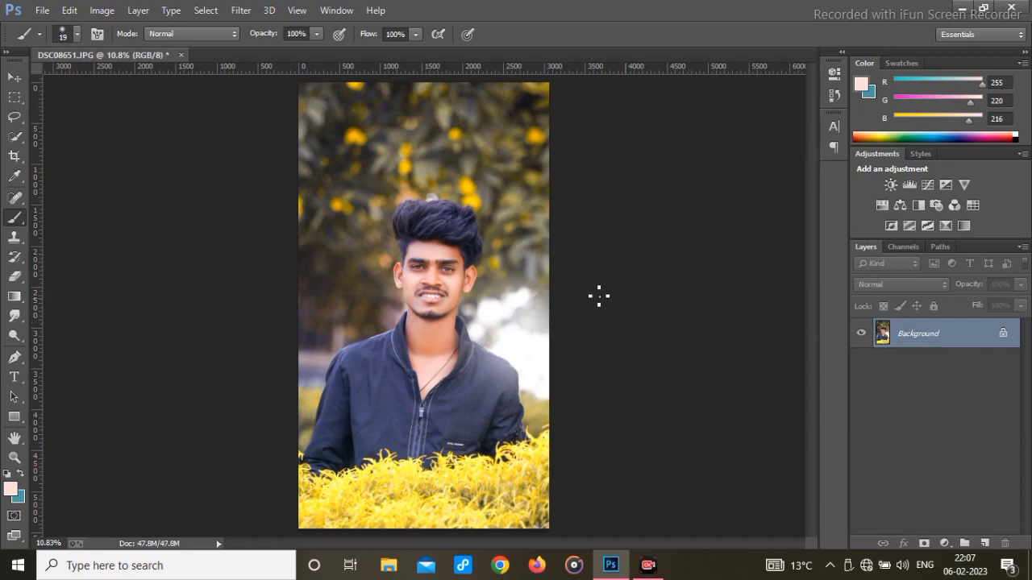
{"action": "left_click", "coordinate": [42, 10]}
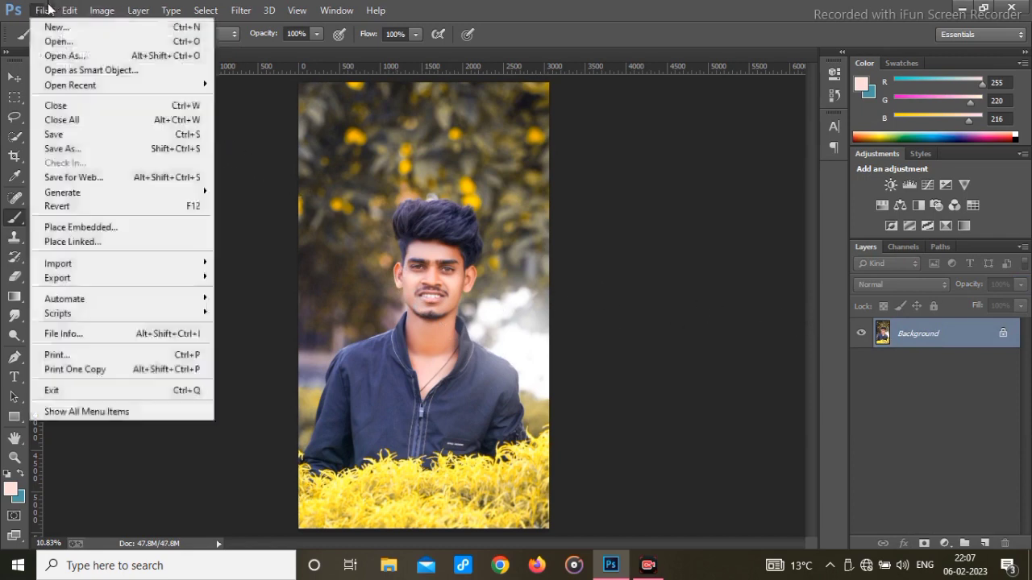
{"action": "left_click", "coordinate": [477, 220]}
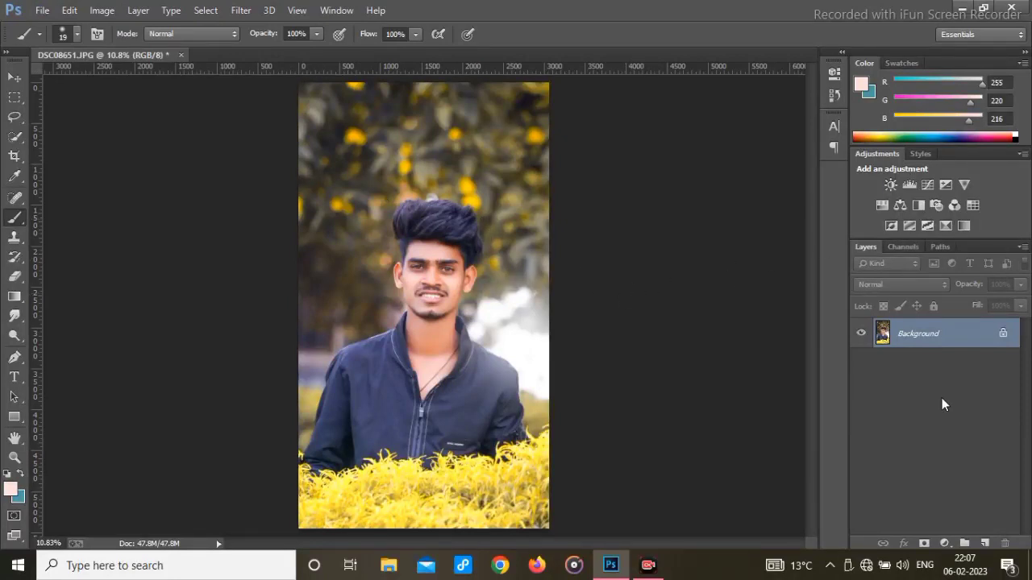
Duplicate the background layer and warm the copy's temperature slightly in the Camera Raw Filter
{"action": "key", "text": "ctrl+j"}
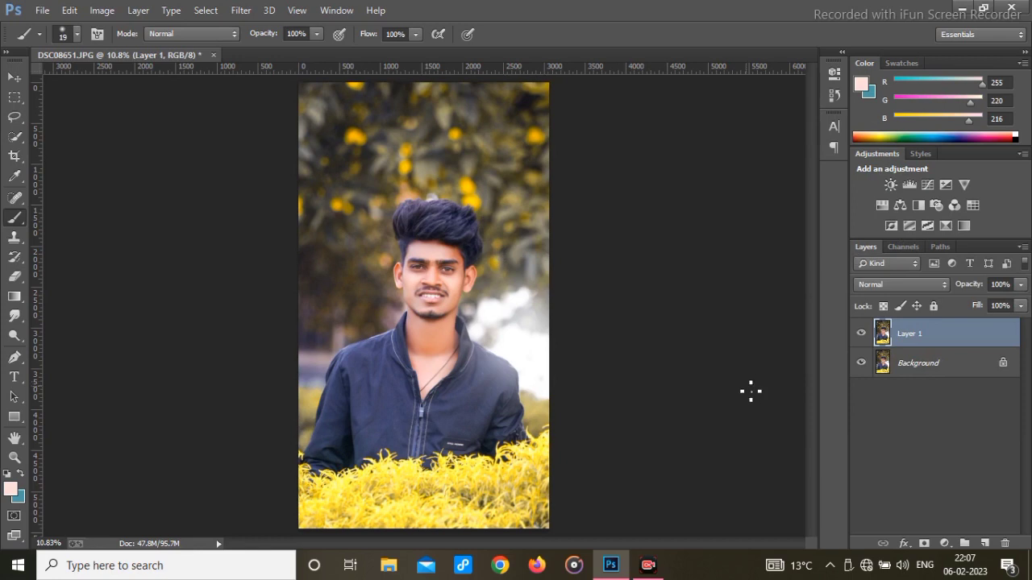
{"action": "key", "text": "ctrl+shift+a"}
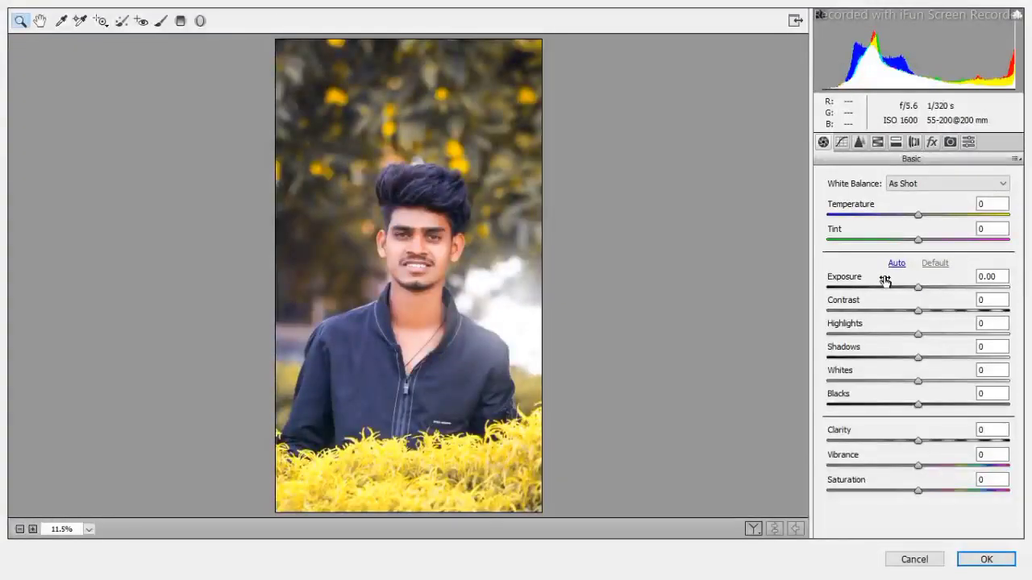
{"action": "left_click_drag", "start_coordinate": [916, 219], "coordinate": [920, 219]}
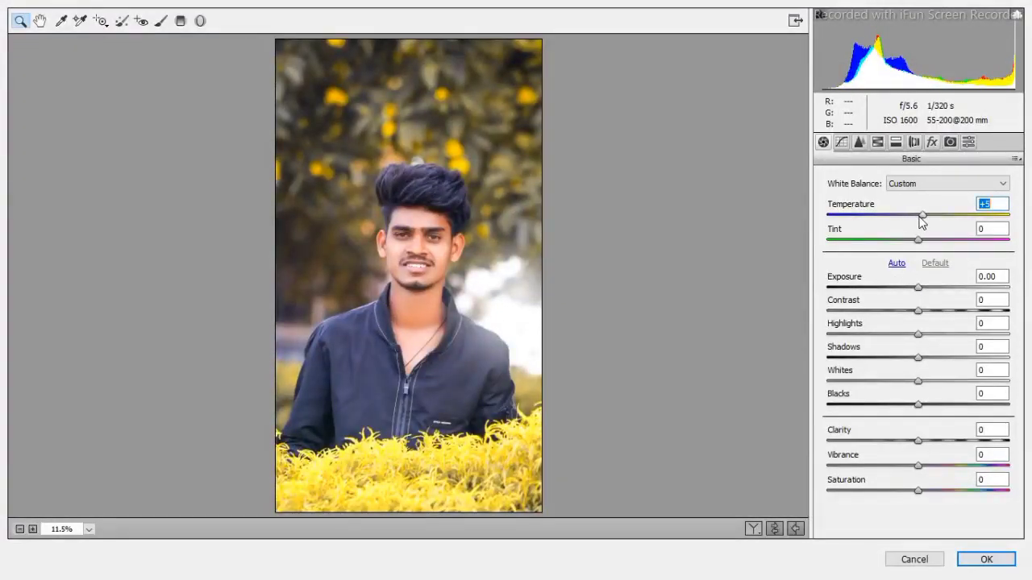
Set the HSL saturation to +10 for yellows and +13 for oranges, and flatten the filtered image
{"action": "left_click", "coordinate": [881, 143]}
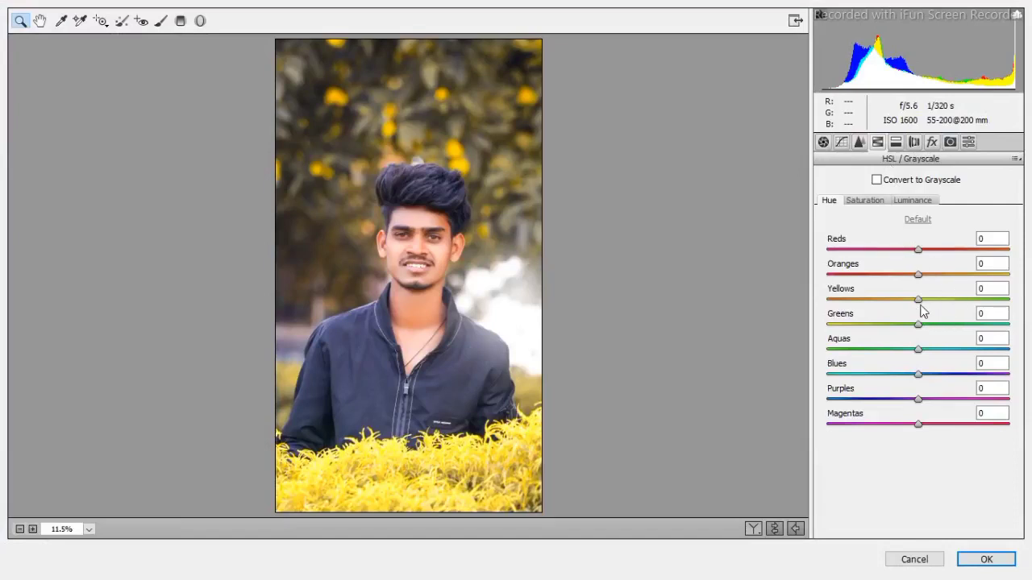
{"action": "left_click_drag", "start_coordinate": [883, 300], "coordinate": [929, 287]}
{"action": "left_click", "coordinate": [863, 200]}
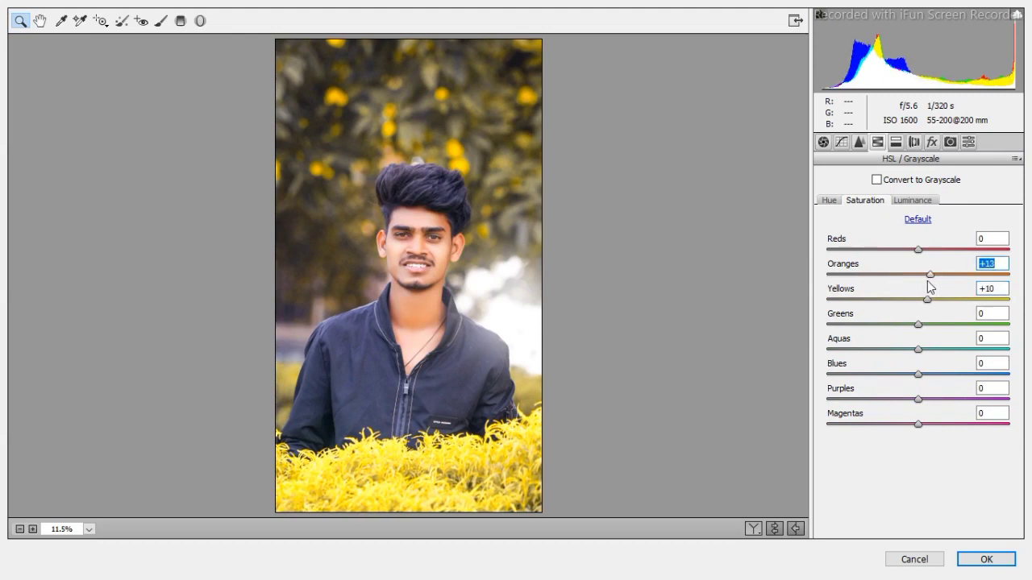
{"action": "left_click", "coordinate": [984, 561]}
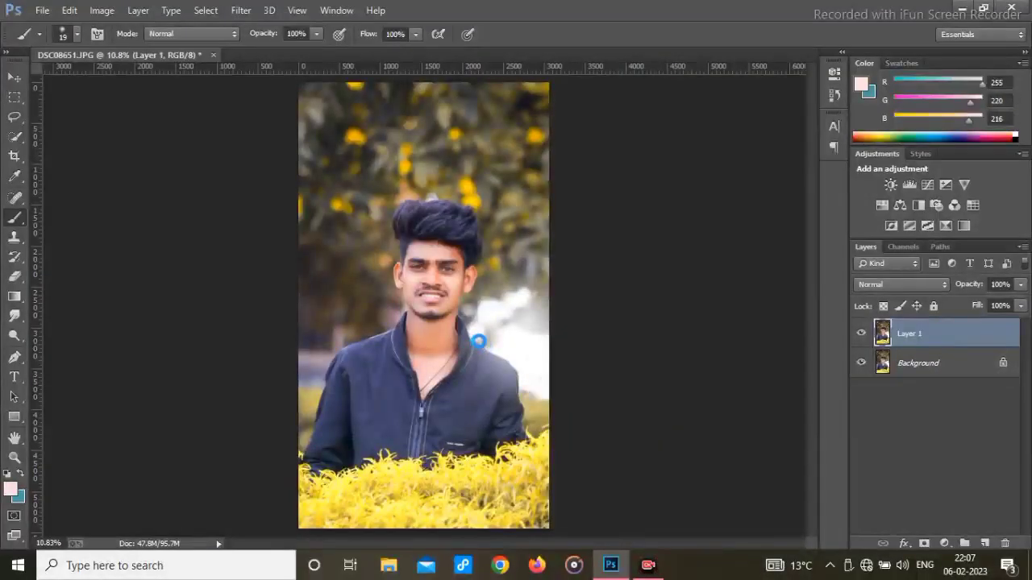
{"action": "right_click", "coordinate": [921, 367]}
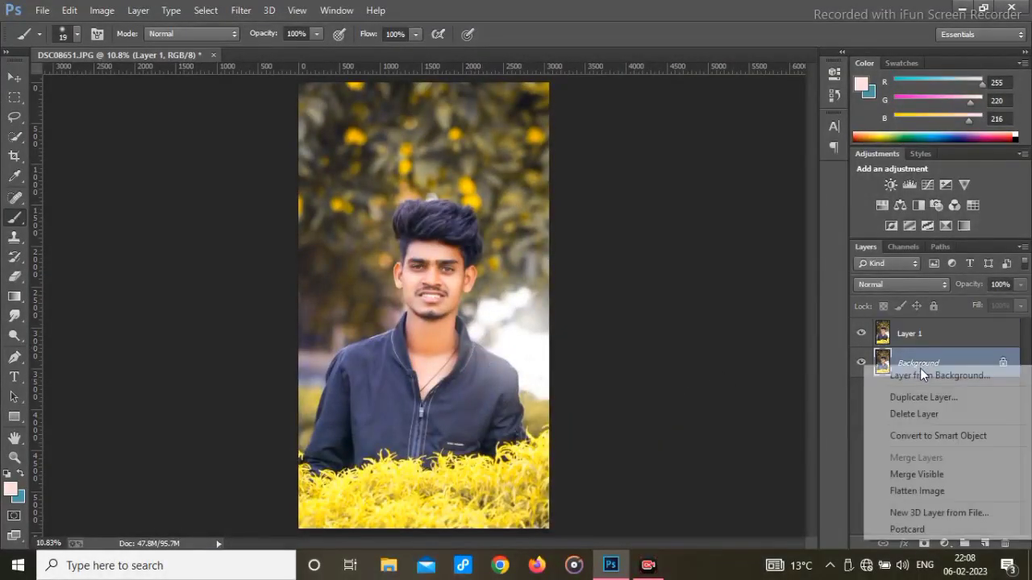
{"action": "left_click", "coordinate": [887, 488]}
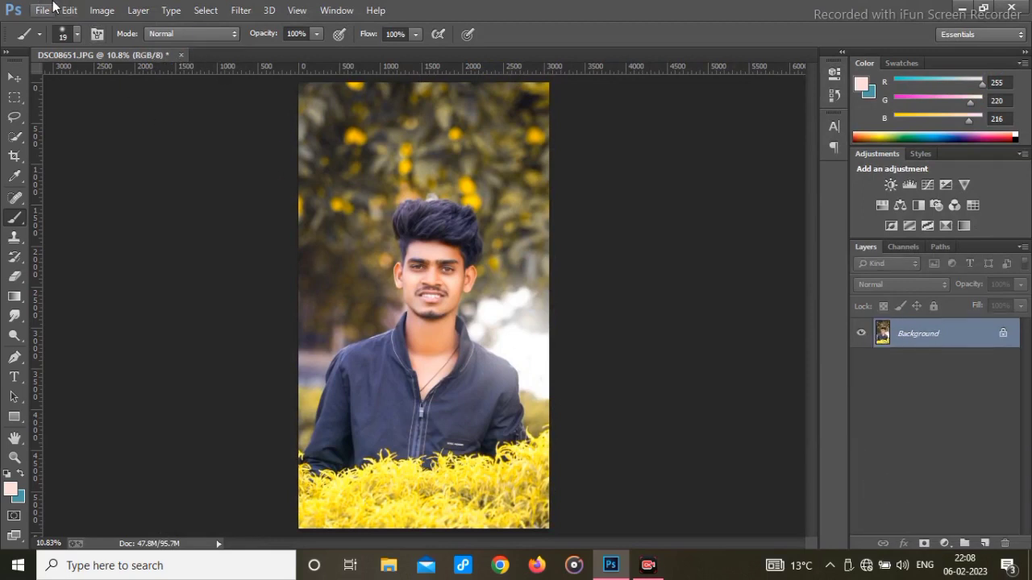
Place the name watermark image IMG_0543 from Local Disk (D:) into the portrait as an embedded layer
{"action": "left_click", "coordinate": [42, 10]}
{"action": "left_click", "coordinate": [92, 226]}
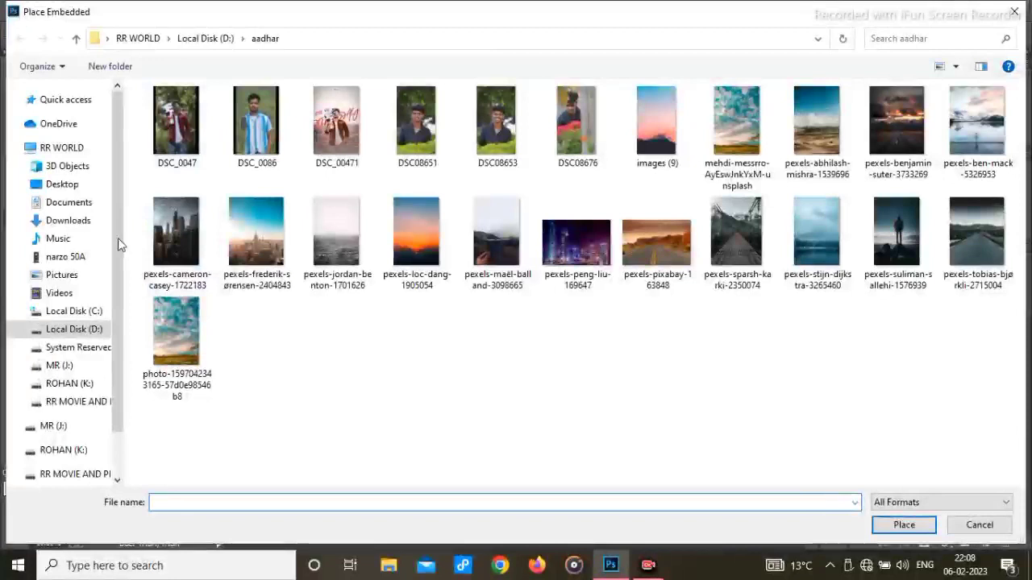
{"action": "left_click", "coordinate": [77, 329]}
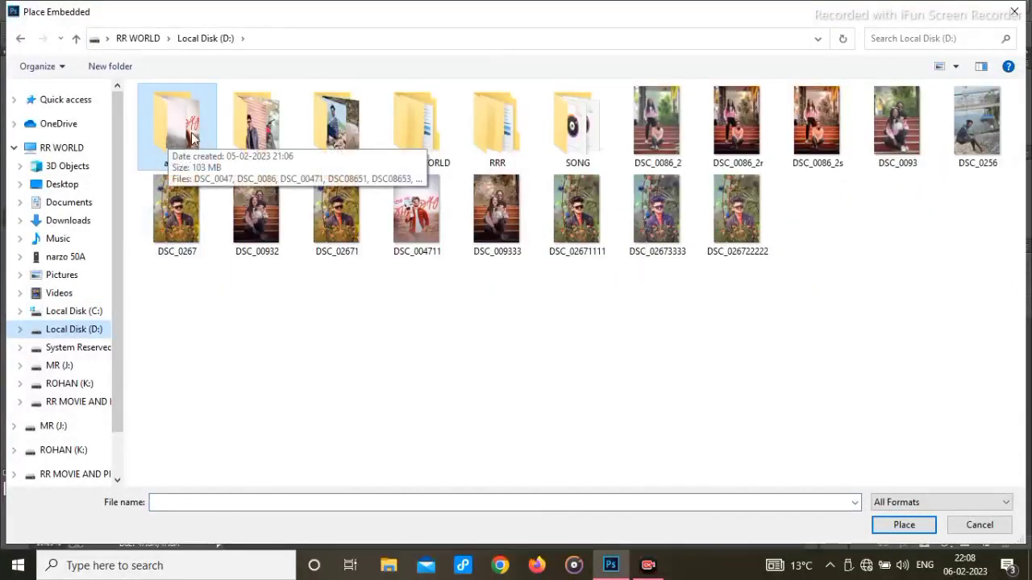
{"action": "double_click", "coordinate": [258, 125]}
{"action": "double_click", "coordinate": [316, 131]}
{"action": "double_click", "coordinate": [255, 146]}
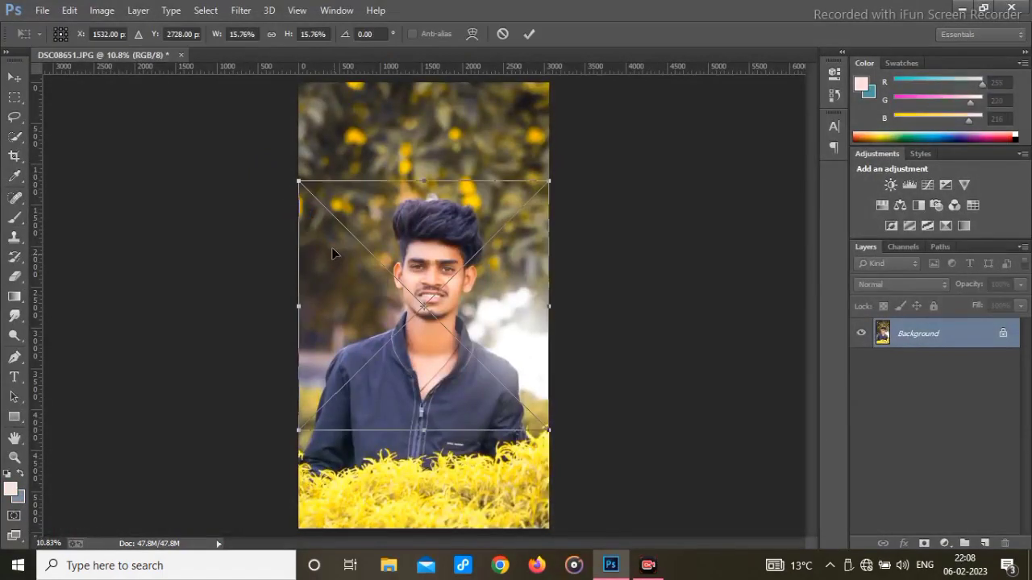
Scale the placed watermark down to about 3% over the white glow beside the shoulder and set its blend mode to Subtract
{"action": "left_click_drag", "start_coordinate": [299, 180], "coordinate": [518, 325]}
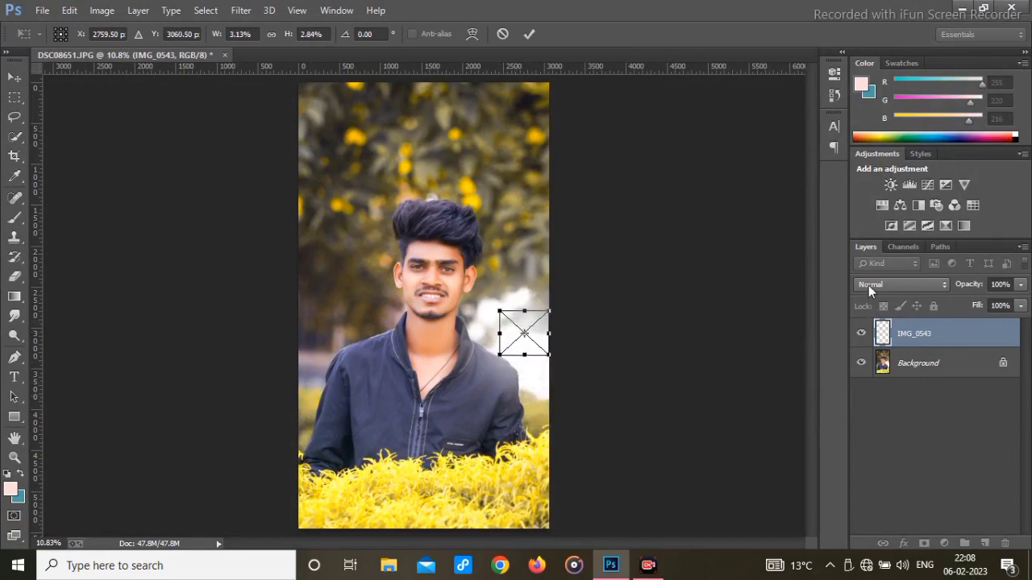
{"action": "left_click", "coordinate": [868, 285]}
{"action": "left_click", "coordinate": [867, 306]}
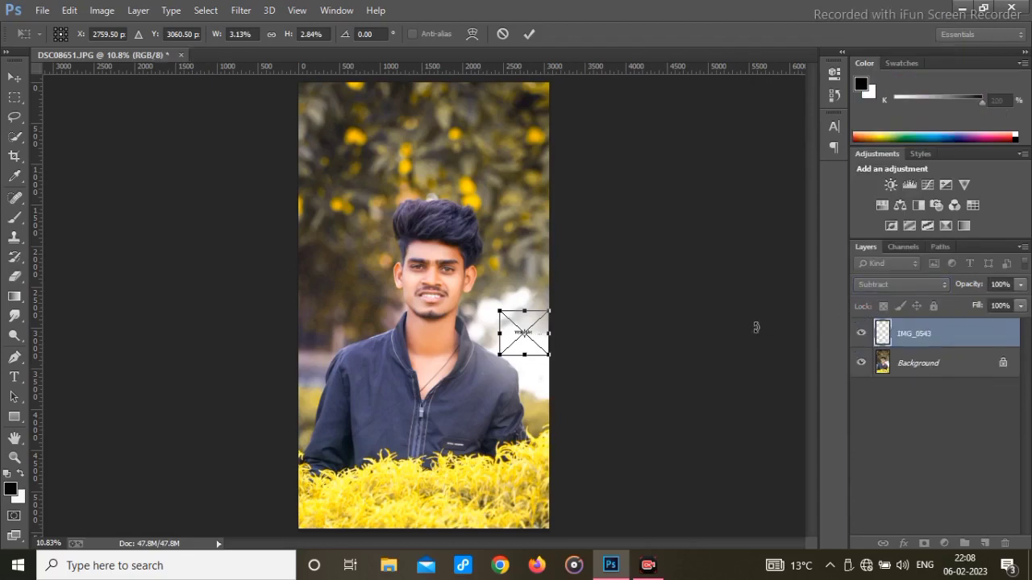
{"action": "left_click", "coordinate": [531, 35]}
{"action": "key", "text": "b"}
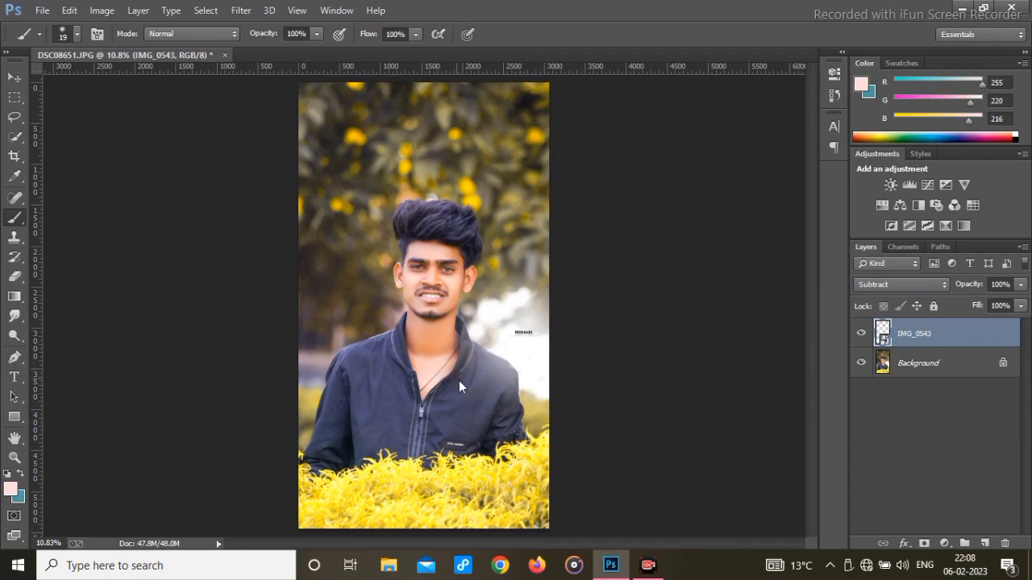
Save the portrait as the JPEG file DSC08651 at Maximum quality 12, in Progressive format with 3 scans, replacing the existing file
{"action": "key", "text": "ctrl+shift+s"}
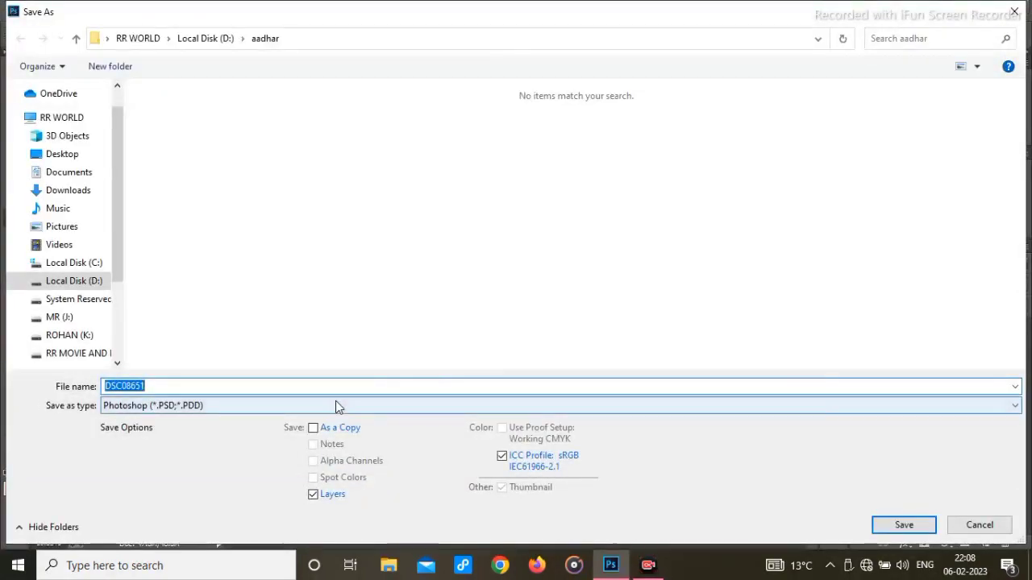
{"action": "left_click", "coordinate": [335, 402]}
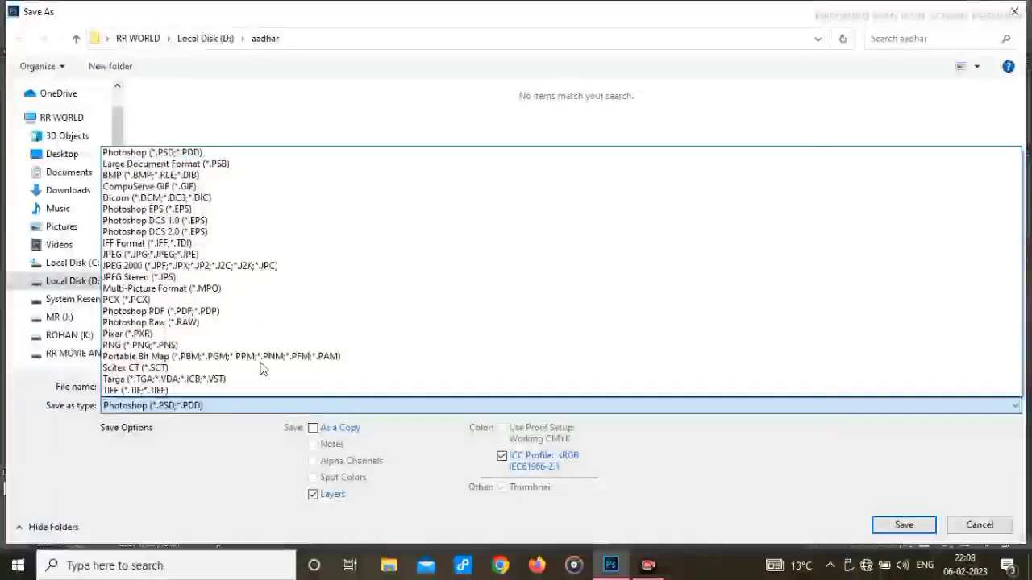
{"action": "left_click", "coordinate": [151, 254]}
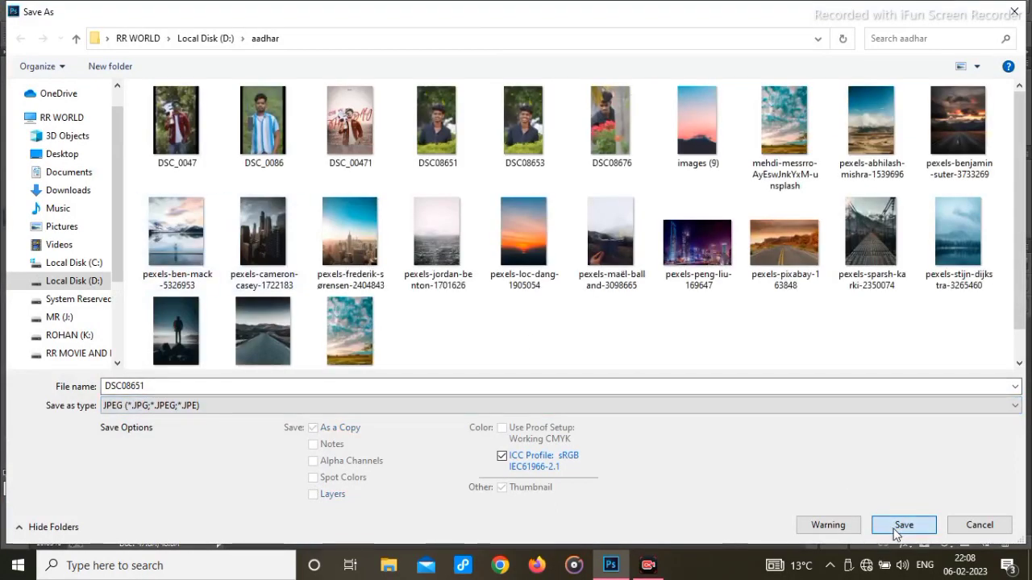
{"action": "left_click", "coordinate": [897, 525]}
{"action": "left_click", "coordinate": [561, 289]}
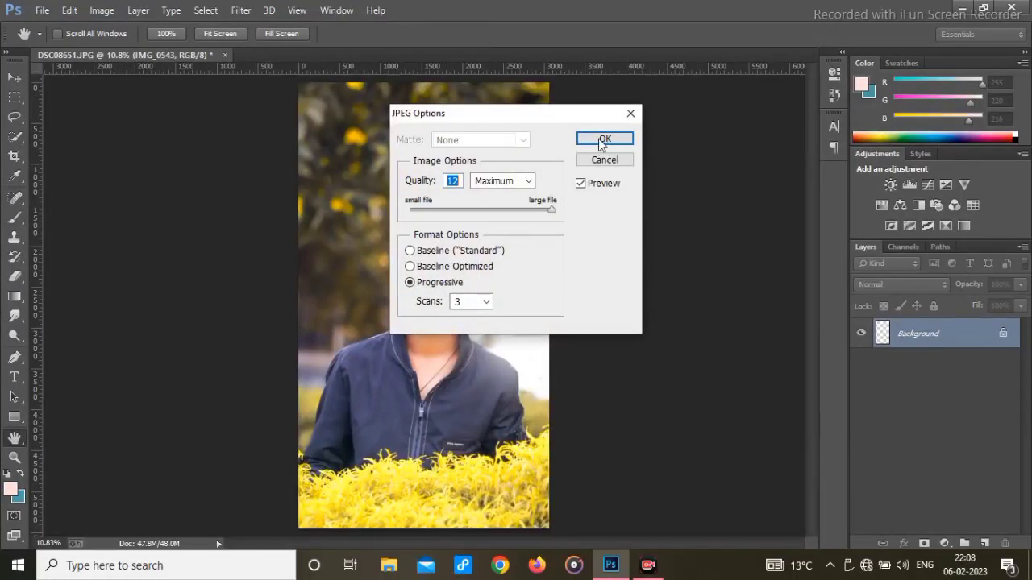
{"action": "left_click", "coordinate": [603, 140]}
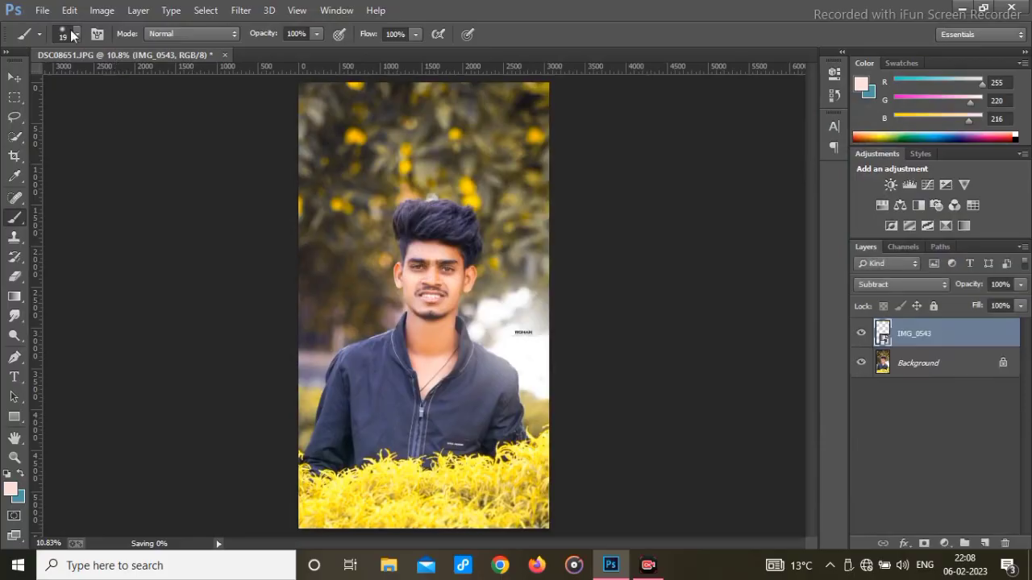